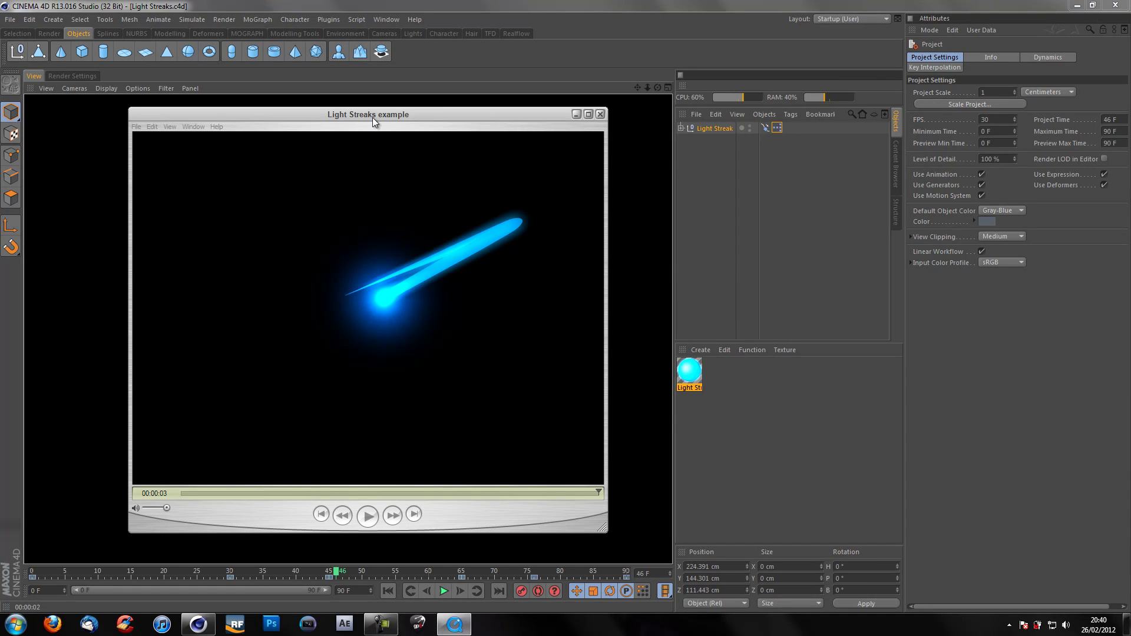
Step: Play the Light Streaks example movie in QuickTime to preview the glowing streak
{"action": "left_click_drag", "start_coordinate": [372, 116], "coordinate": [376, 108]}
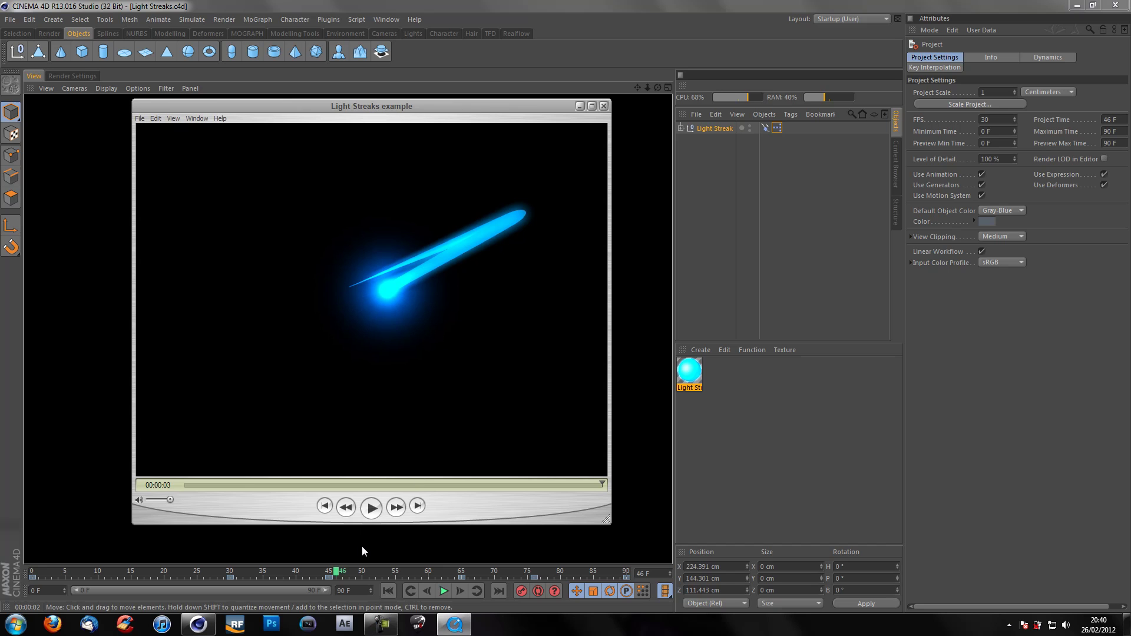
{"action": "left_click", "coordinate": [371, 507]}
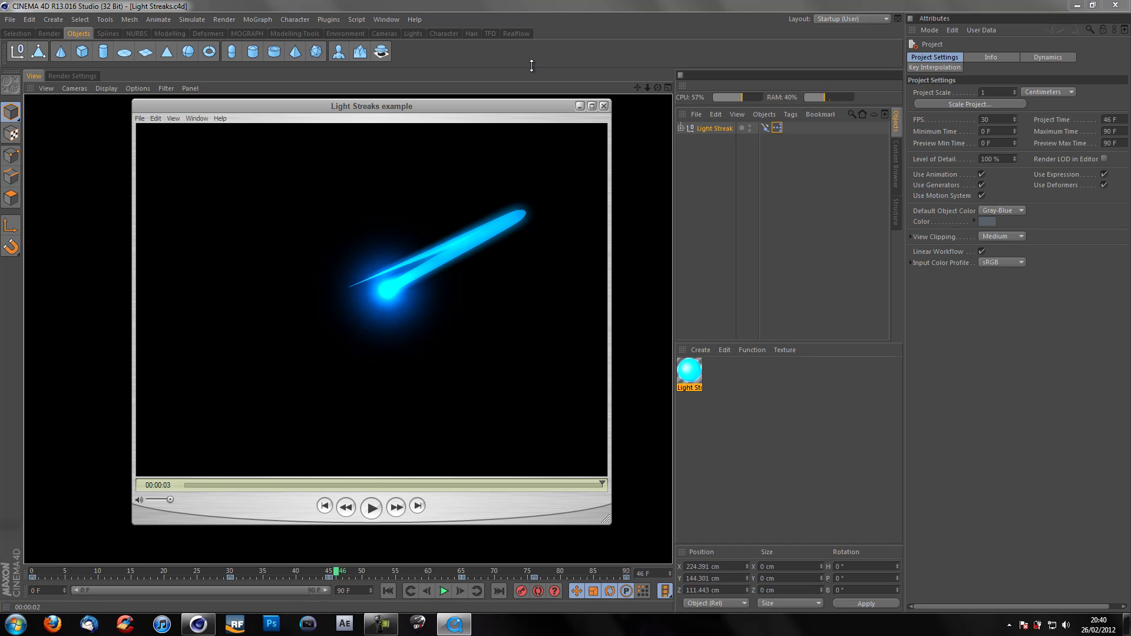
Step: Close the example movie and expand Light Streak > DO NOT EDIT THIS > HyperNURBS
{"action": "left_click", "coordinate": [604, 106]}
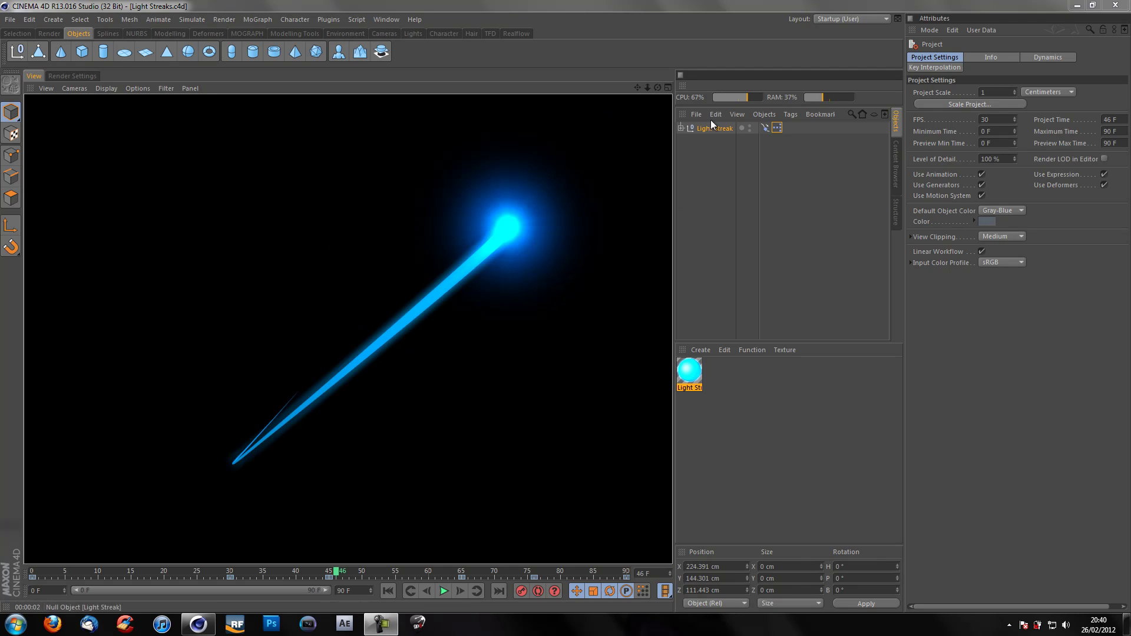
{"action": "left_click", "coordinate": [680, 128]}
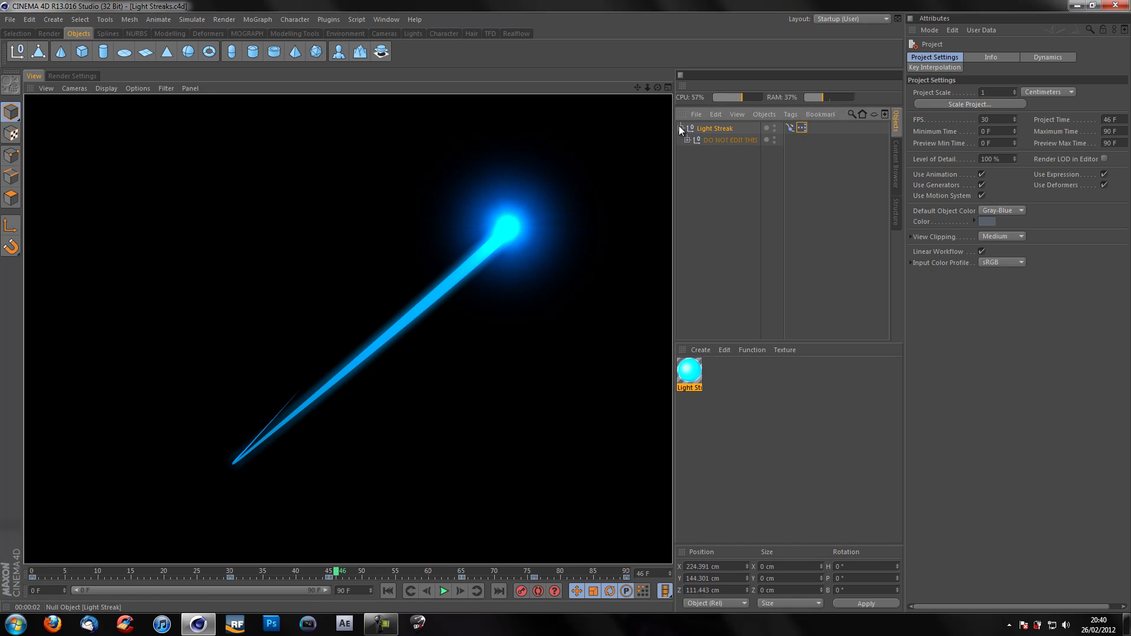
{"action": "left_click", "coordinate": [687, 140]}
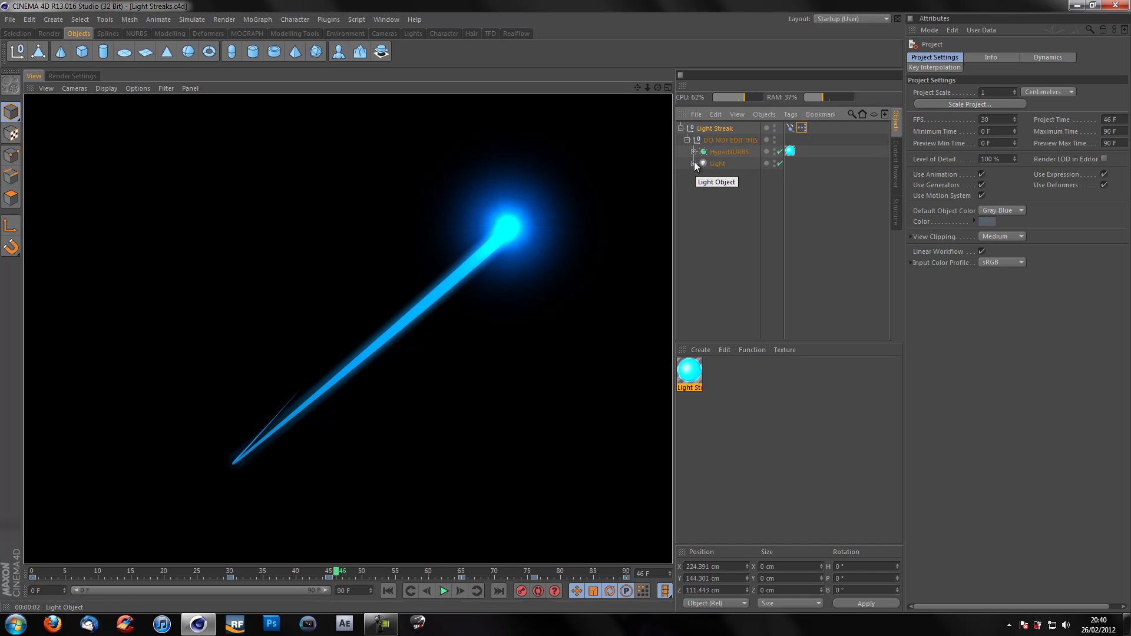
{"action": "left_click", "coordinate": [694, 151]}
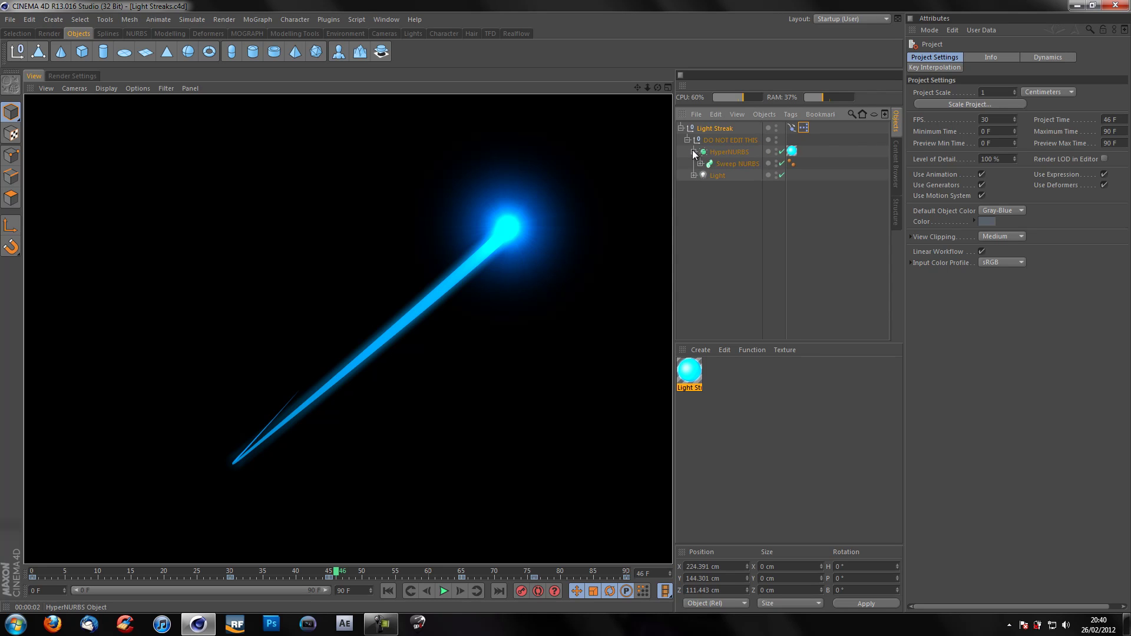
Step: Collapse the HyperNURBS hierarchy, deselect everything, and start a new empty document
{"action": "left_click", "coordinate": [693, 151]}
{"action": "left_click", "coordinate": [694, 152]}
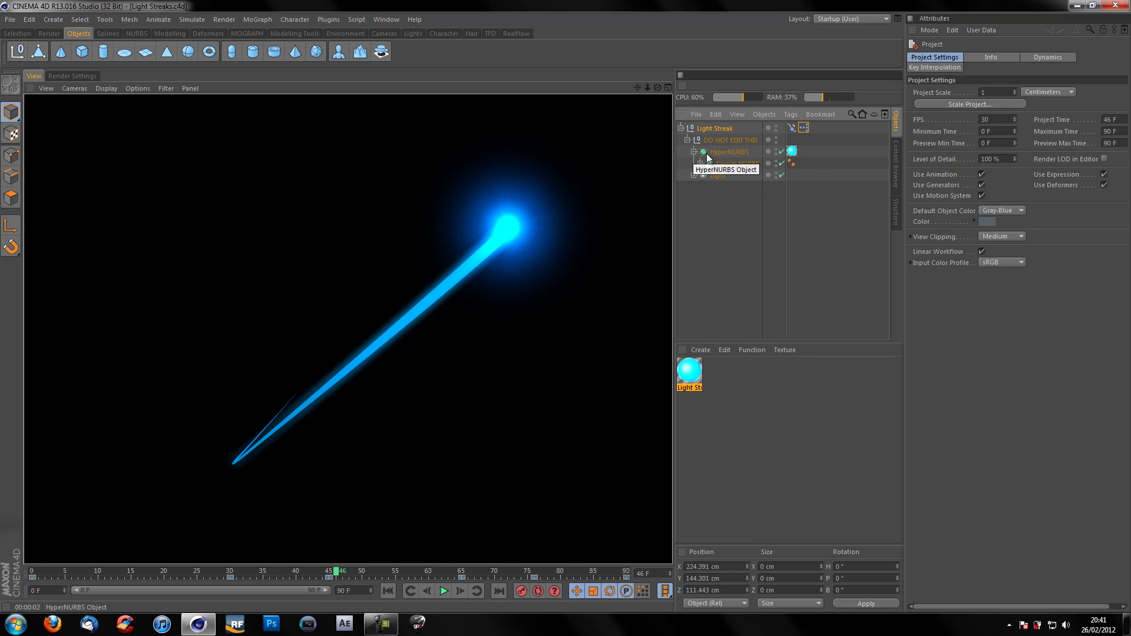
{"action": "left_click", "coordinate": [694, 152]}
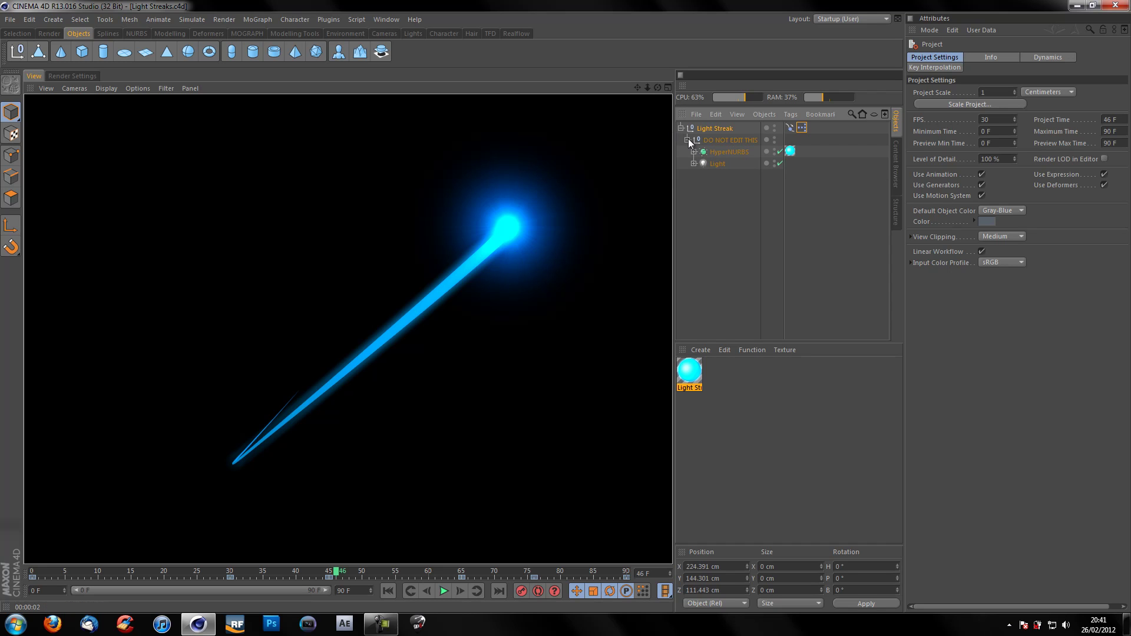
{"action": "left_click", "coordinate": [710, 182]}
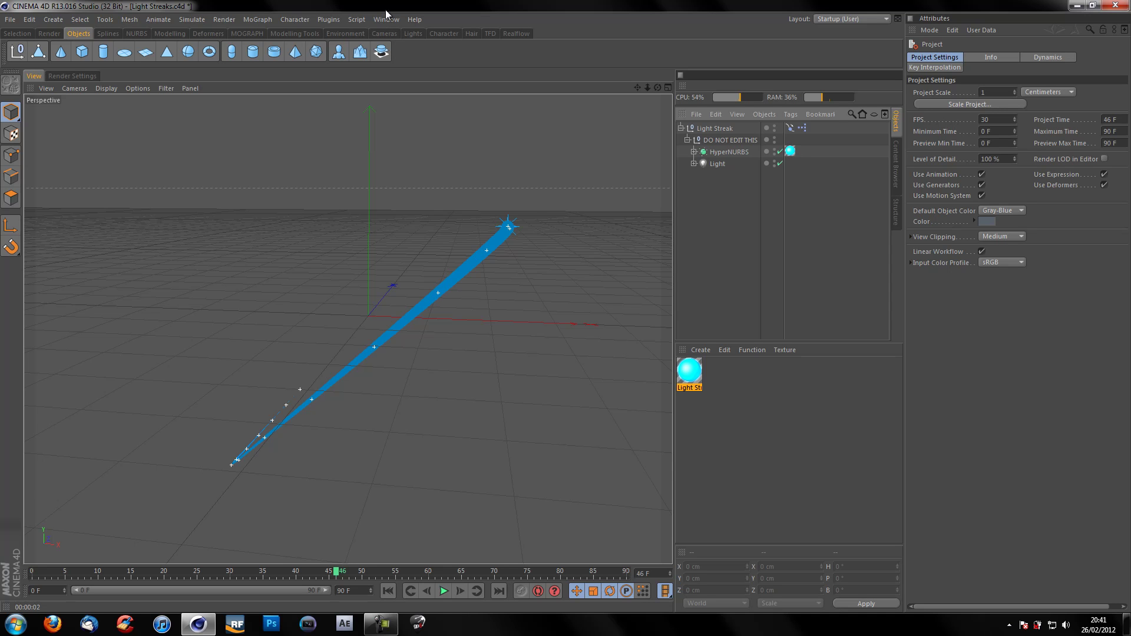
{"action": "key", "text": "ctrl+n"}
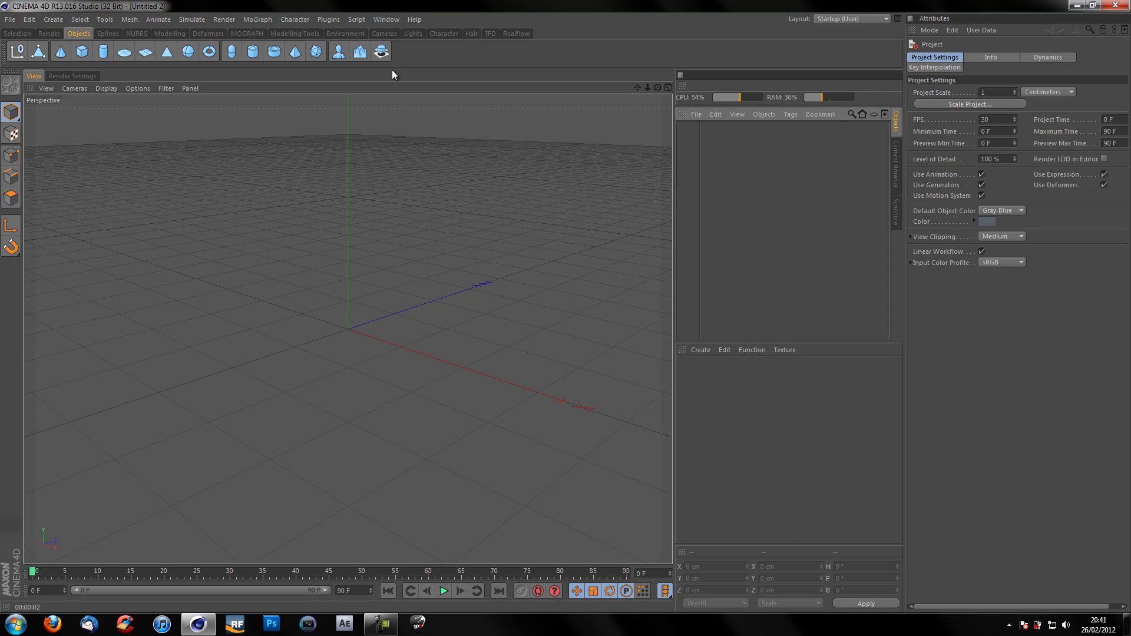
Step: Add an Omni Light and a Null object, renaming the Null to 'Xpresso'
{"action": "left_click", "coordinate": [412, 34]}
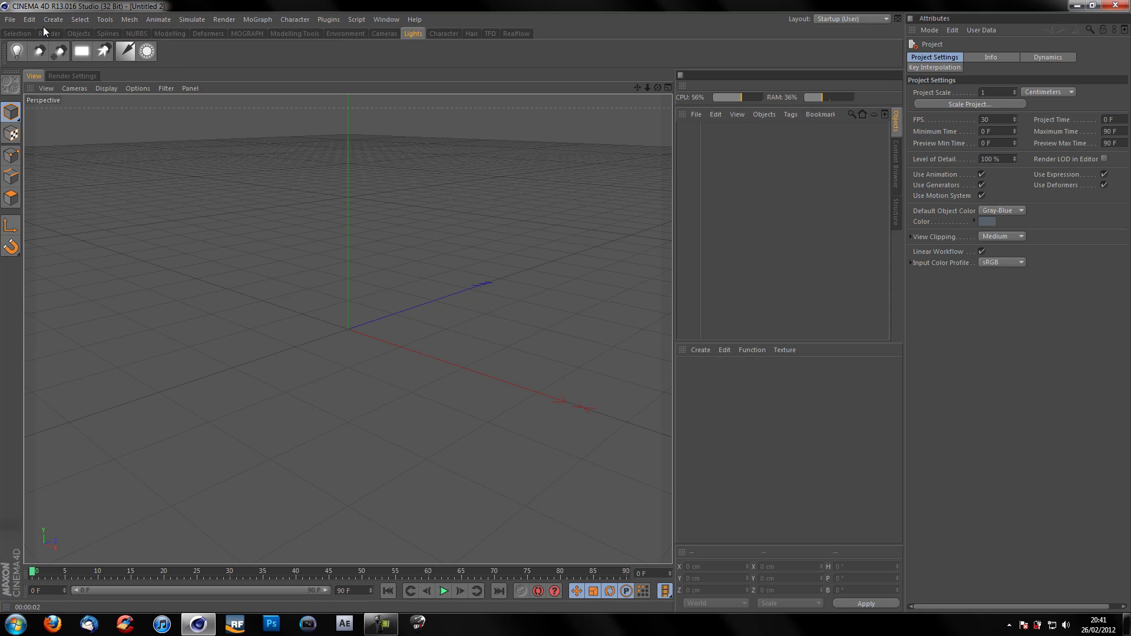
{"action": "left_click", "coordinate": [17, 51]}
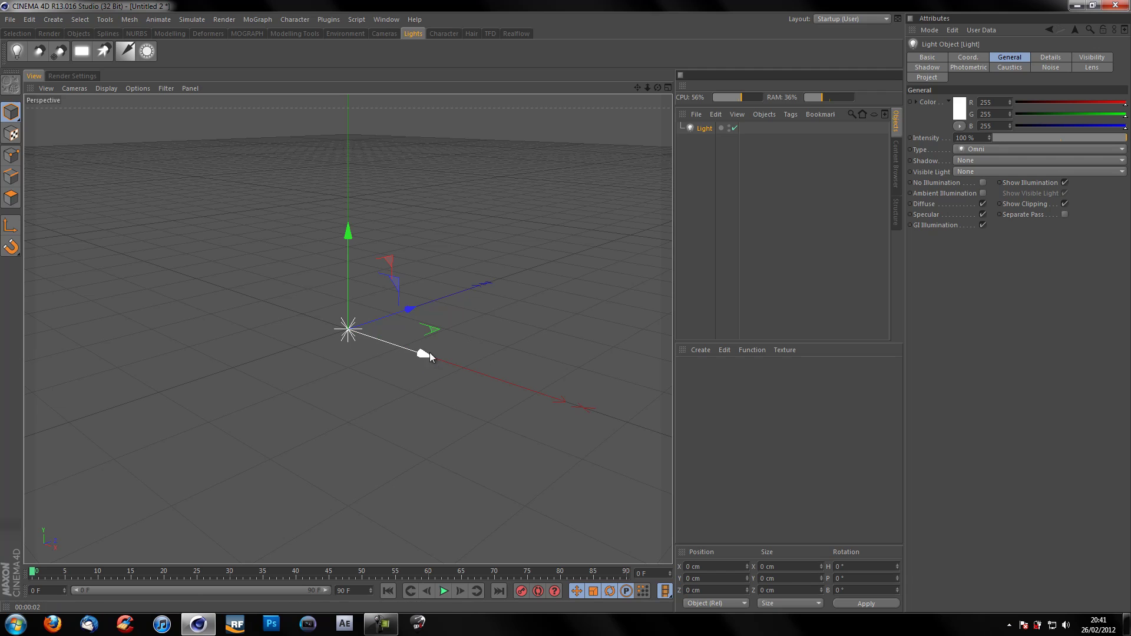
{"action": "left_click", "coordinate": [78, 33]}
{"action": "left_click", "coordinate": [17, 51]}
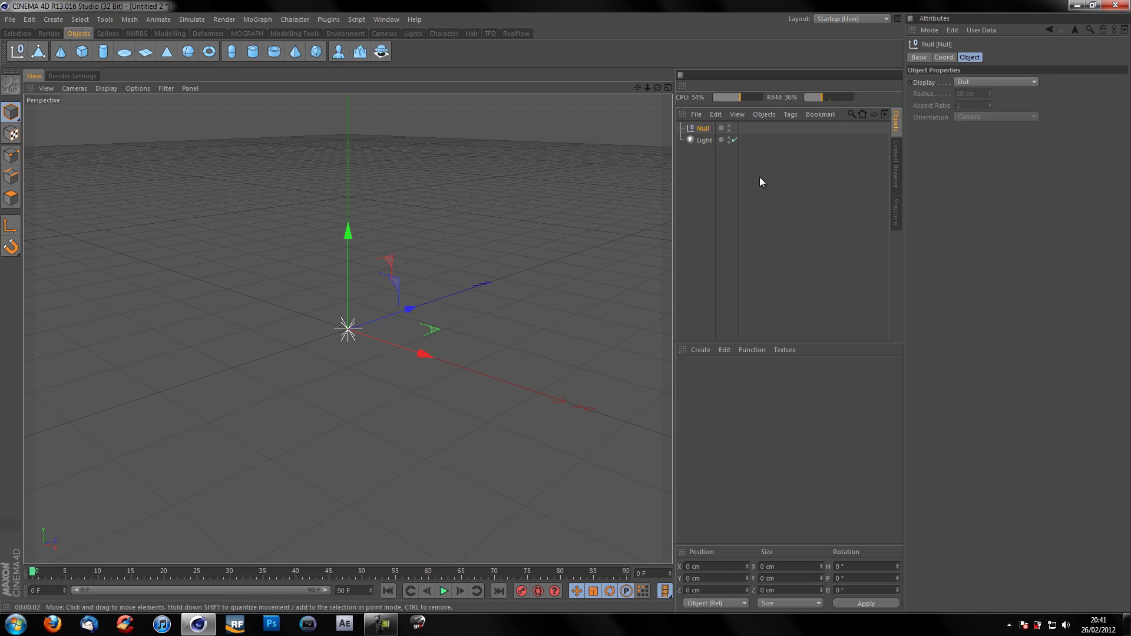
{"action": "double_click", "coordinate": [705, 128]}
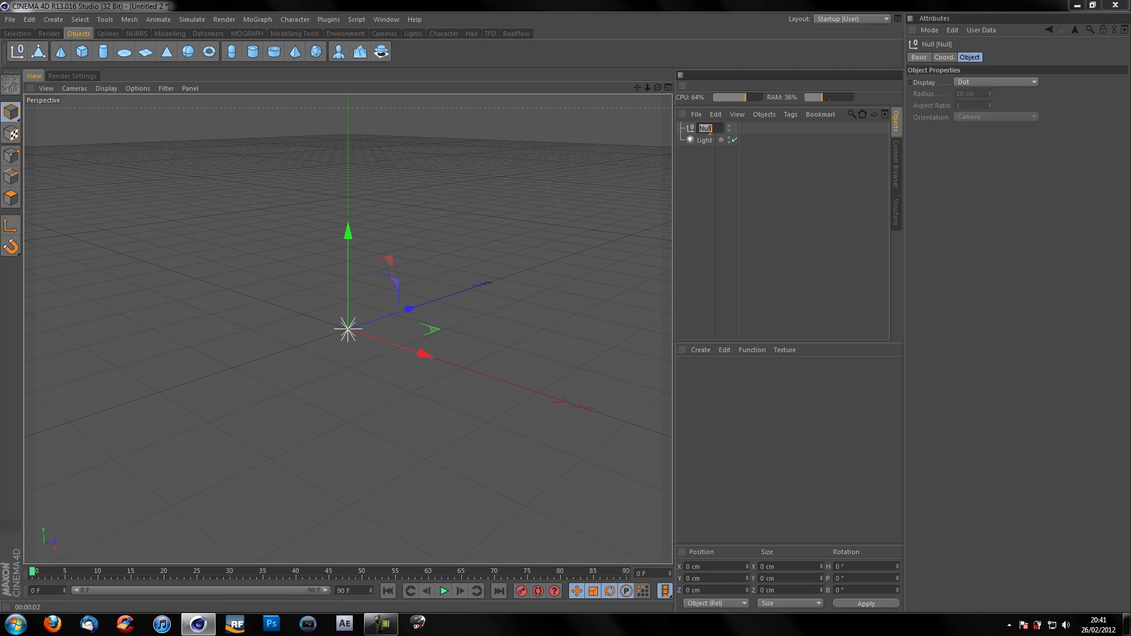
{"action": "type", "text": "Xpresso"}
{"action": "key", "text": "Return"}
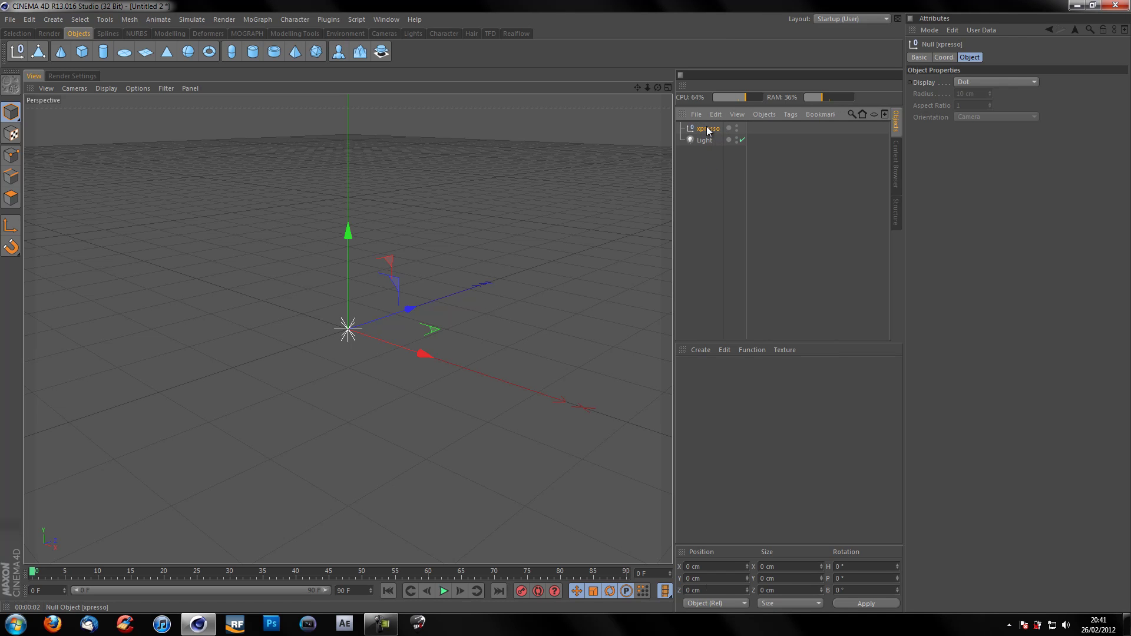
Step: Add an XPresso tag to the xpresso null and drop xpresso into the XGroup as a node
{"action": "right_click", "coordinate": [707, 126]}
{"action": "mouse_move", "coordinate": [767, 186]}
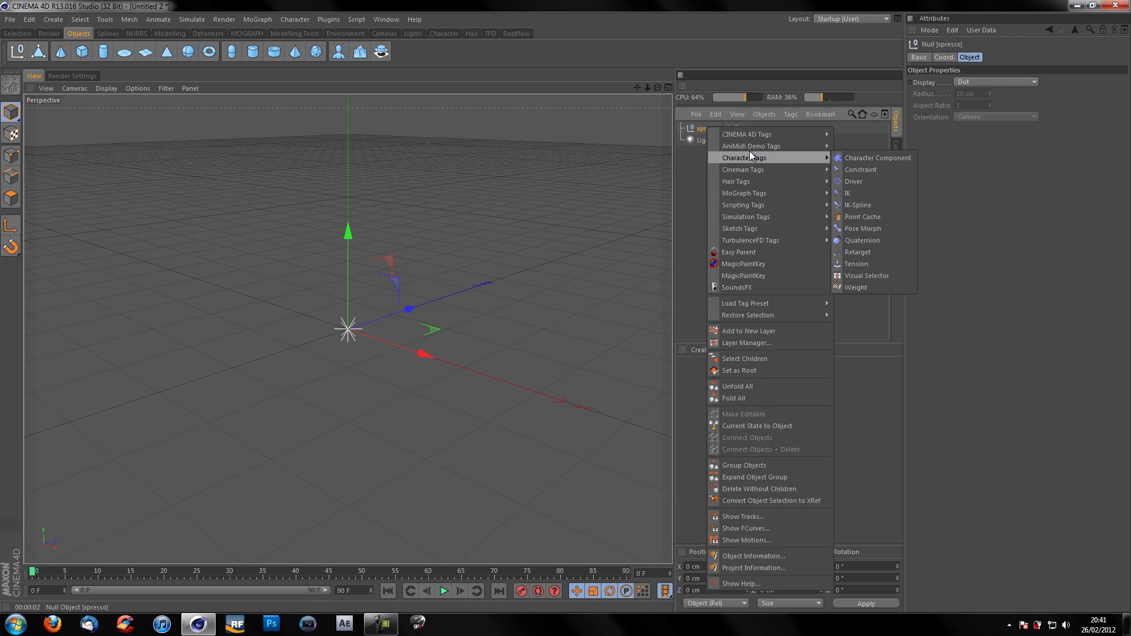
{"action": "mouse_move", "coordinate": [801, 133]}
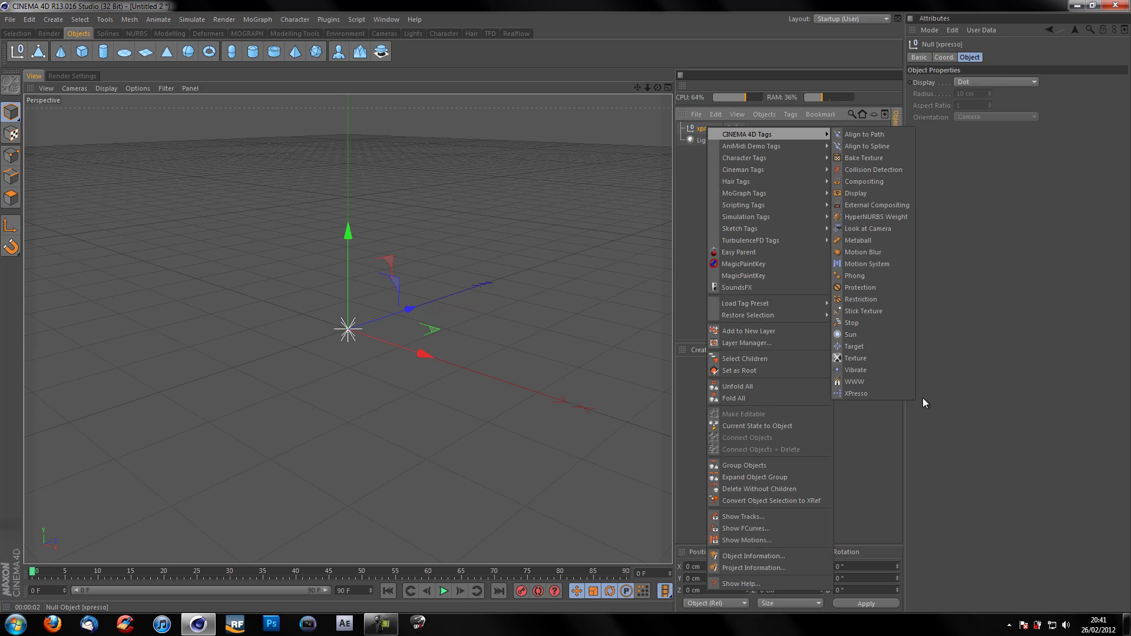
{"action": "left_click", "coordinate": [907, 394]}
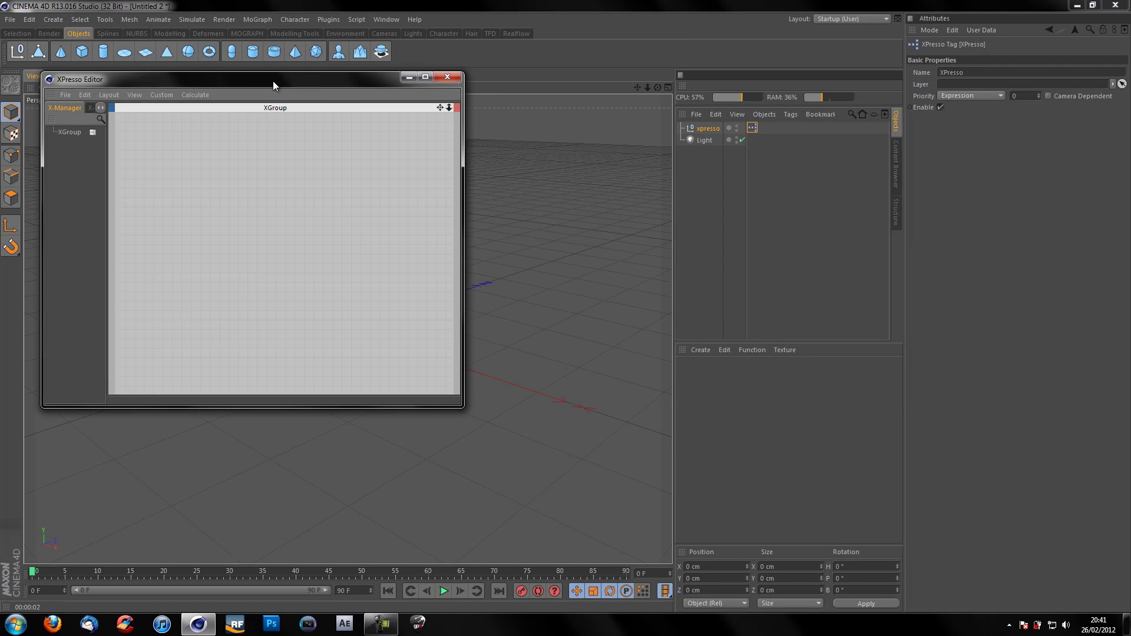
{"action": "left_click_drag", "start_coordinate": [273, 80], "coordinate": [325, 232]}
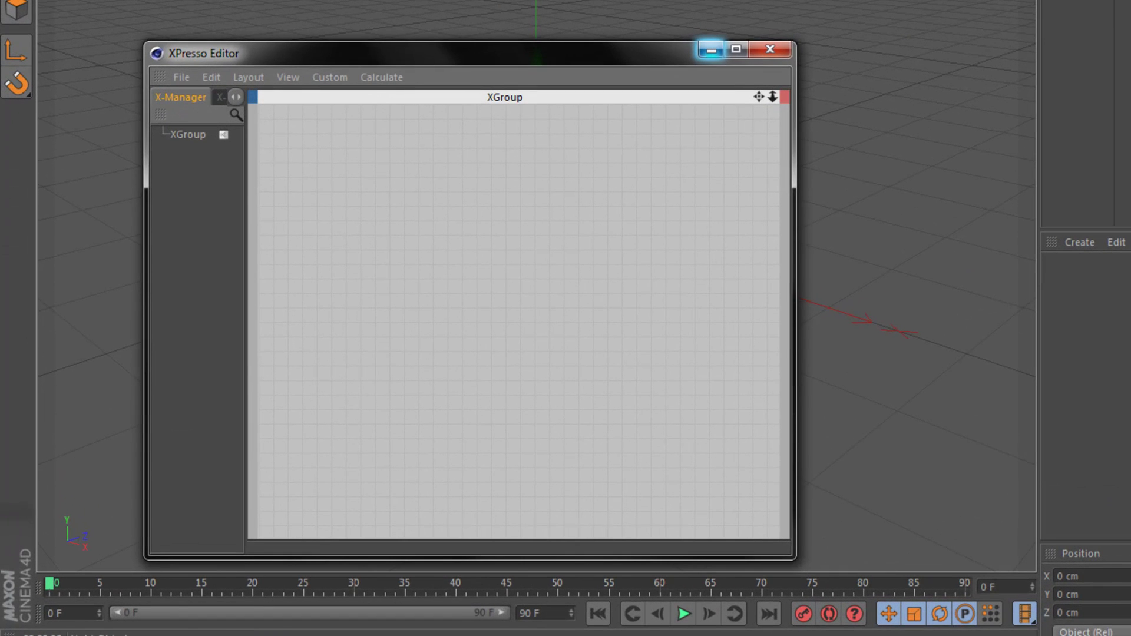
{"action": "left_click_drag", "start_coordinate": [1113, 35], "coordinate": [334, 182]}
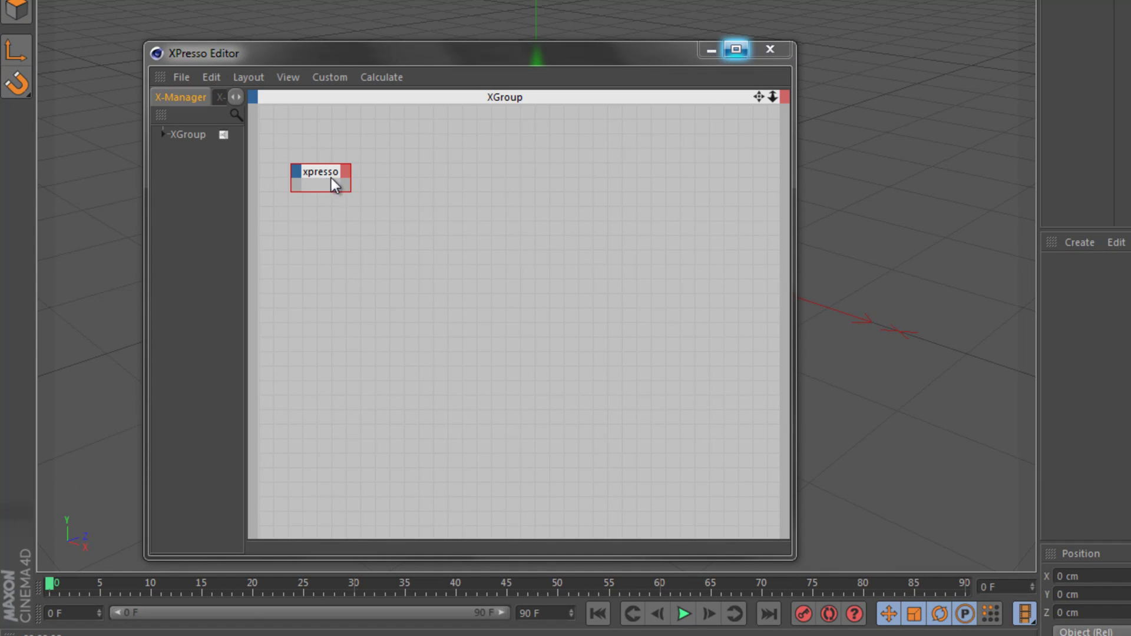
Step: Give the xpresso node a Coordinates > Global Position output port
{"action": "left_click", "coordinate": [347, 175]}
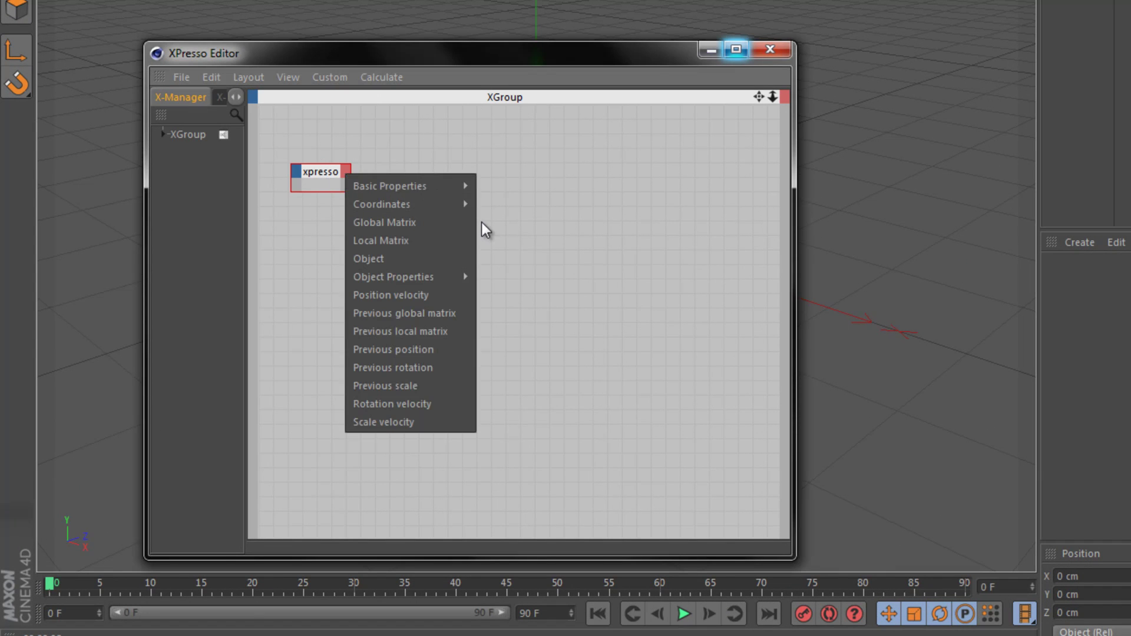
{"action": "mouse_move", "coordinate": [452, 195]}
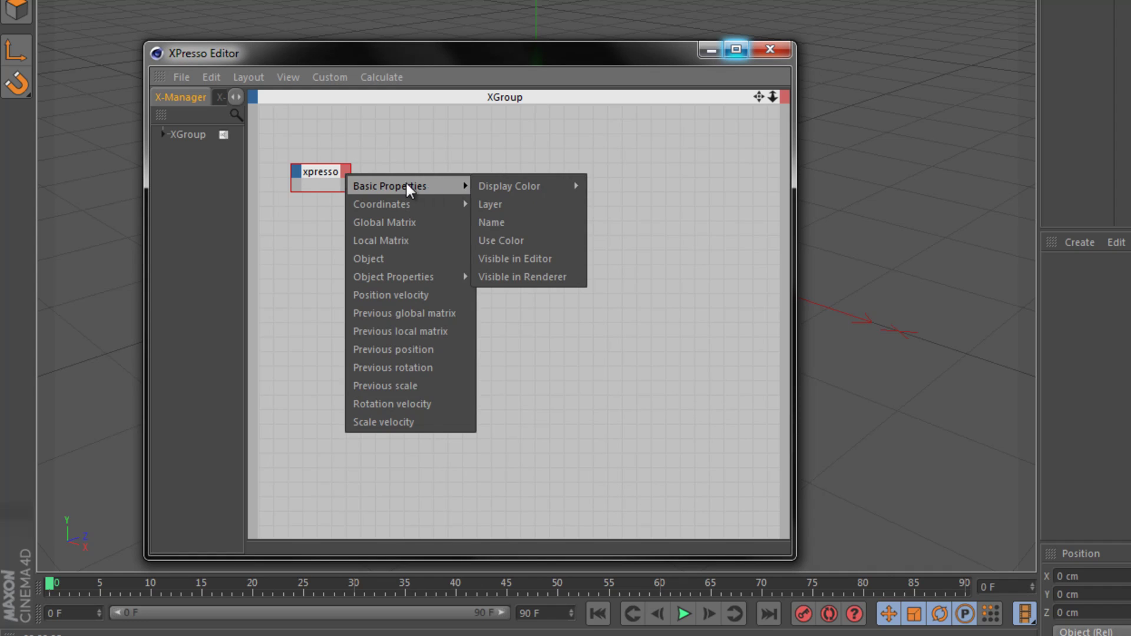
{"action": "left_click", "coordinate": [347, 151]}
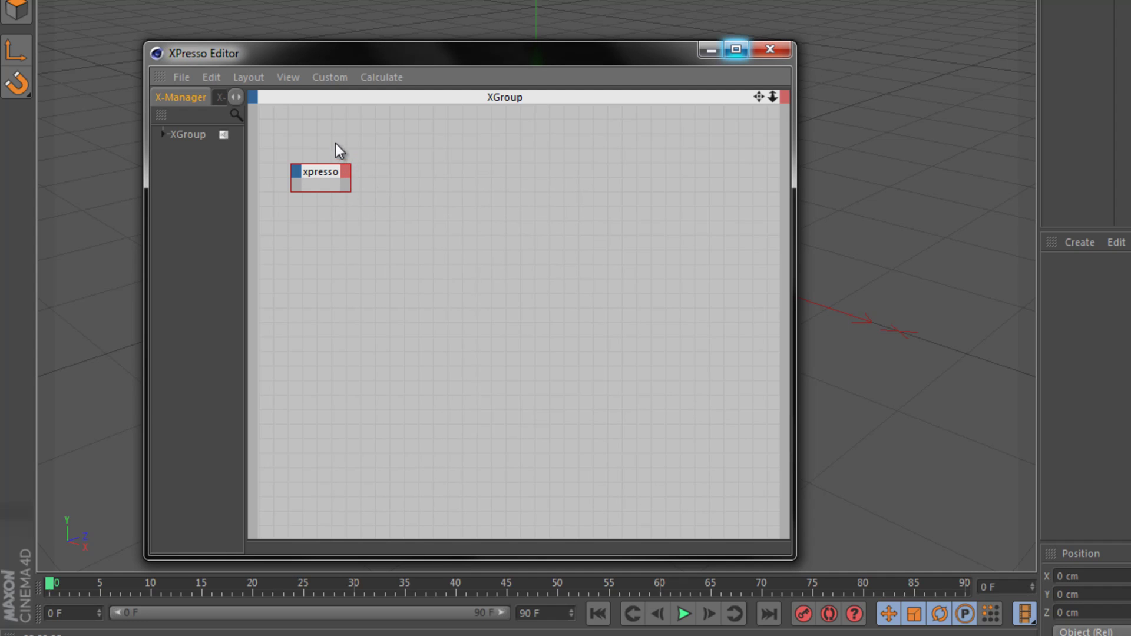
{"action": "left_click", "coordinate": [347, 169]}
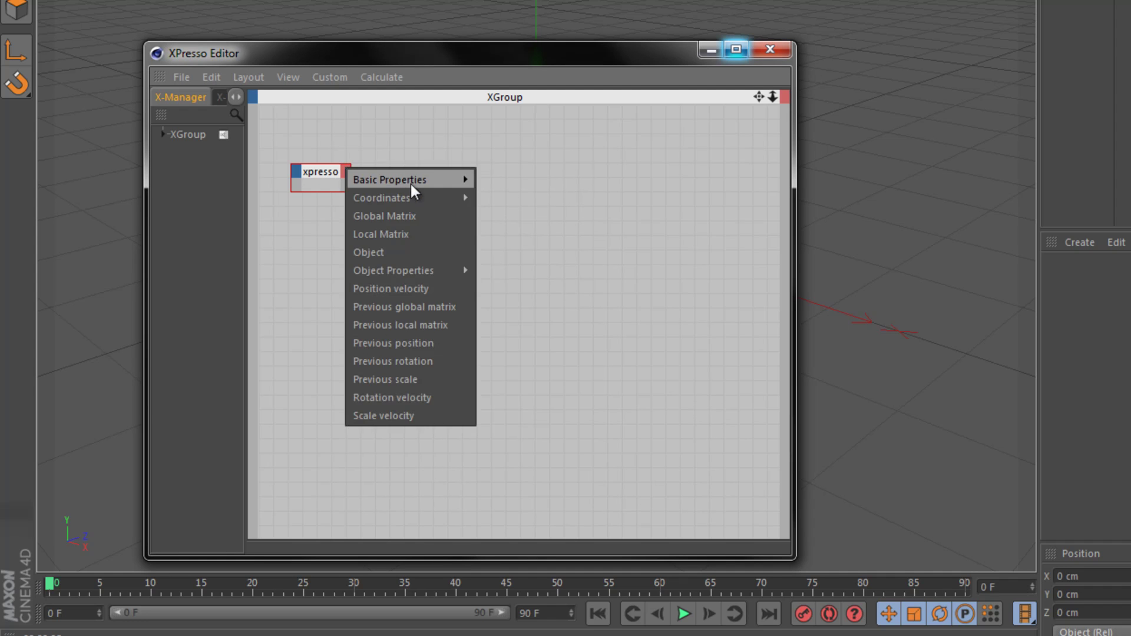
{"action": "mouse_move", "coordinate": [446, 183]}
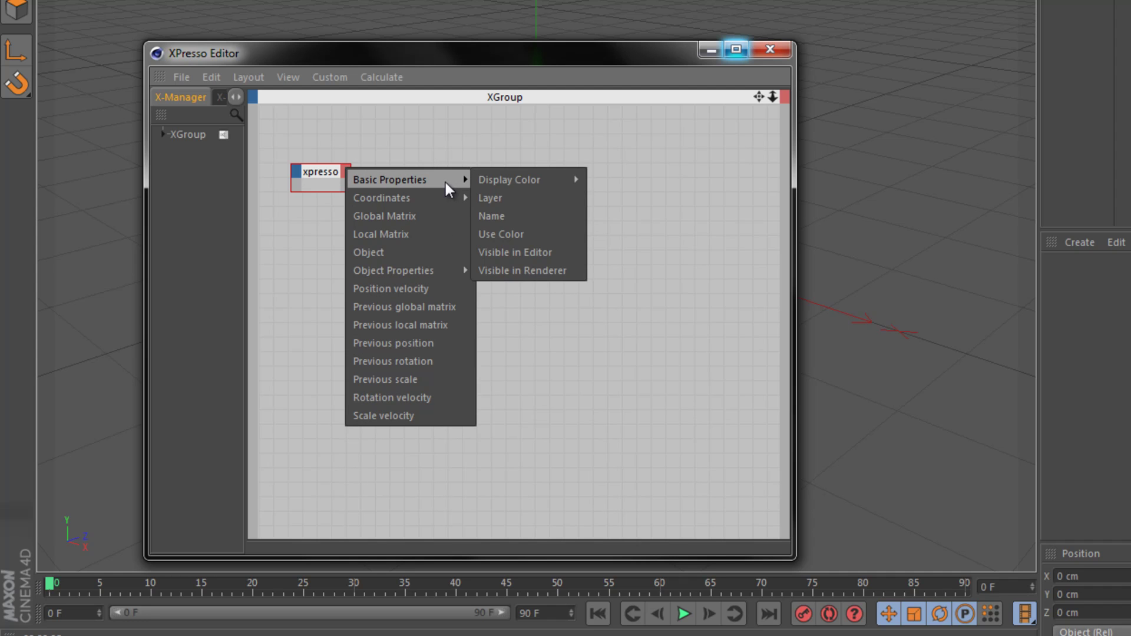
{"action": "mouse_move", "coordinate": [539, 219]}
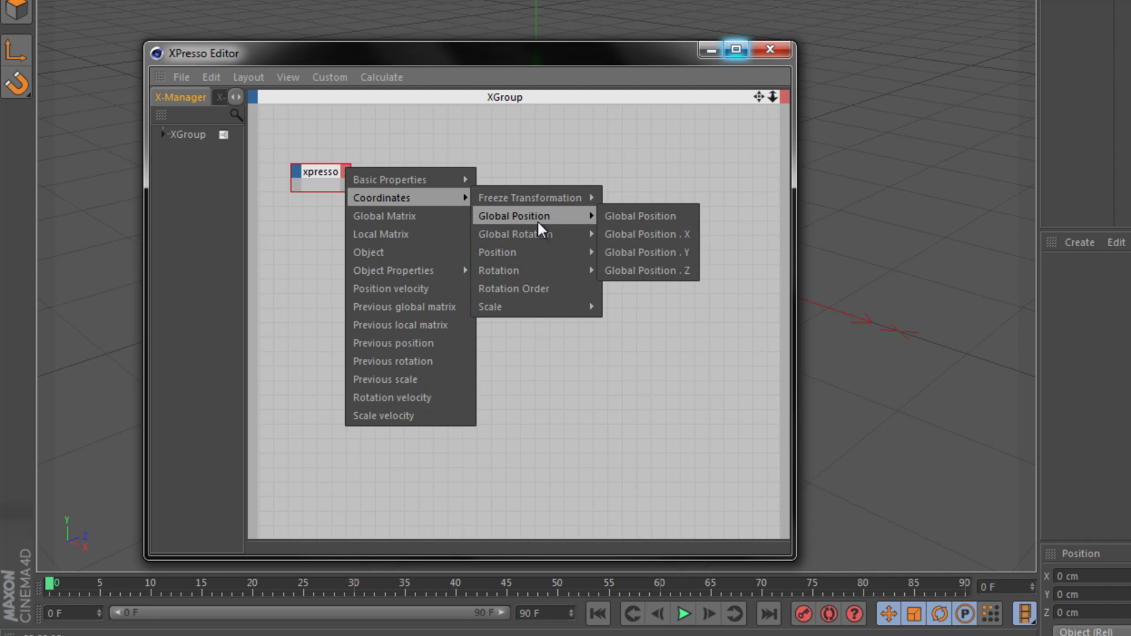
{"action": "left_click", "coordinate": [648, 216]}
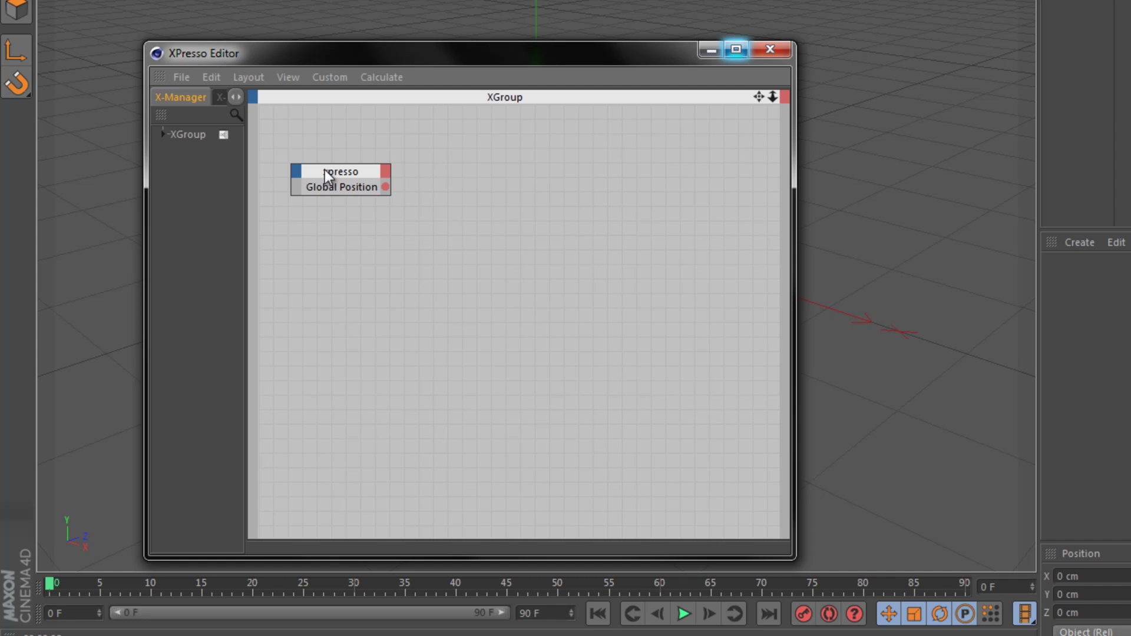
{"action": "left_click_drag", "start_coordinate": [540, 52], "coordinate": [570, 0]}
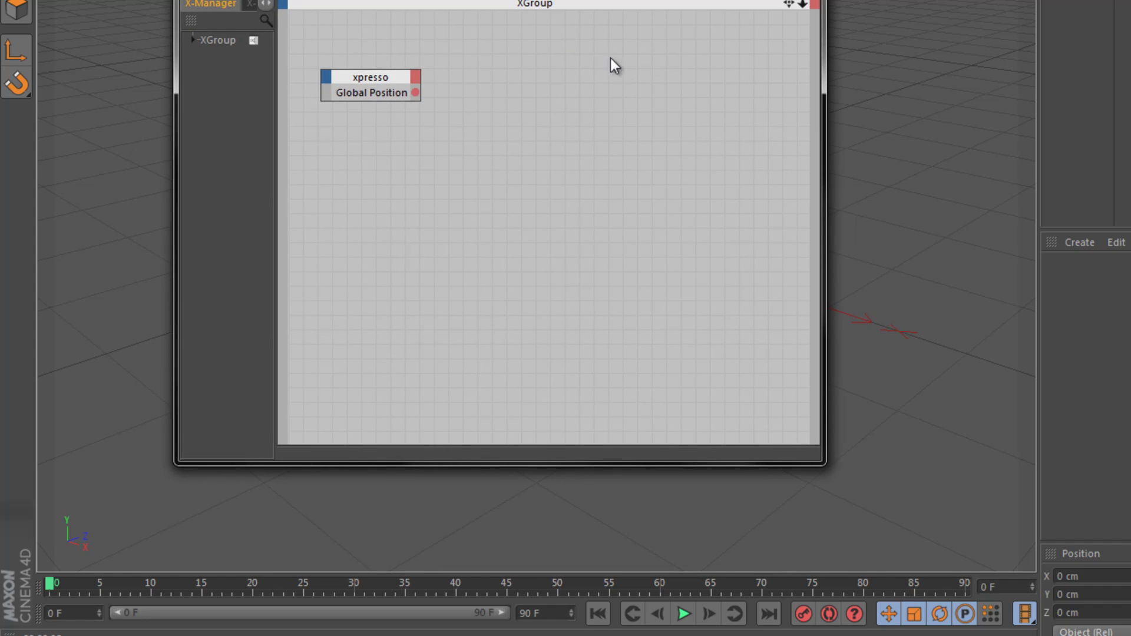
Step: Add a Thinking Particles PStorm node and wire Global Position into its Emitter Position
{"action": "right_click", "coordinate": [534, 80]}
{"action": "mouse_move", "coordinate": [589, 84]}
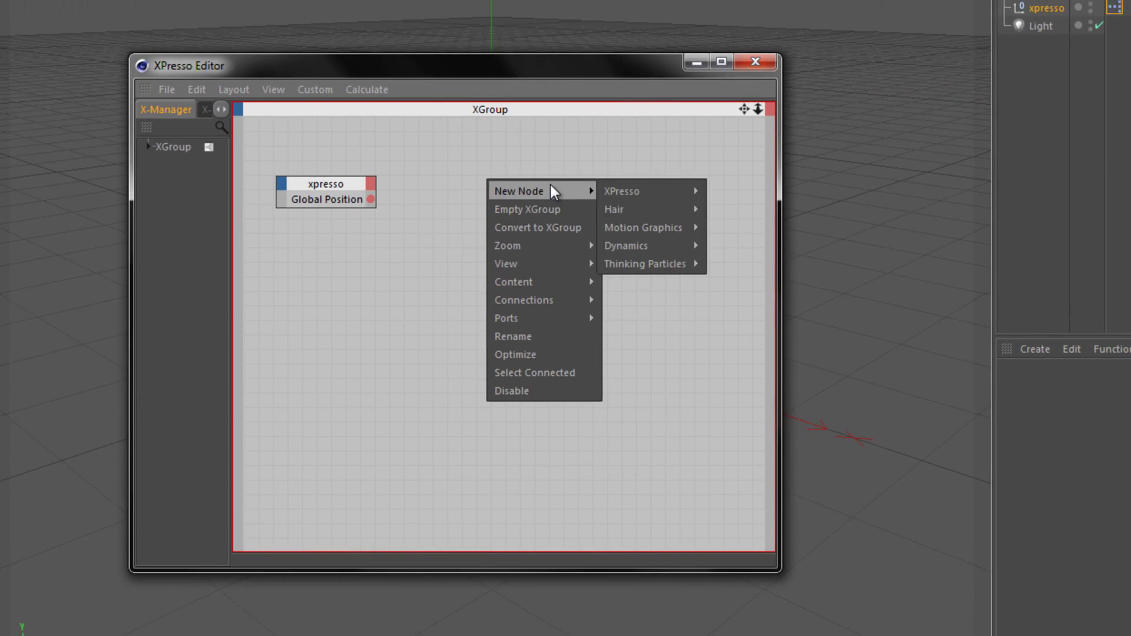
{"action": "left_click", "coordinate": [468, 184]}
{"action": "right_click", "coordinate": [471, 184]}
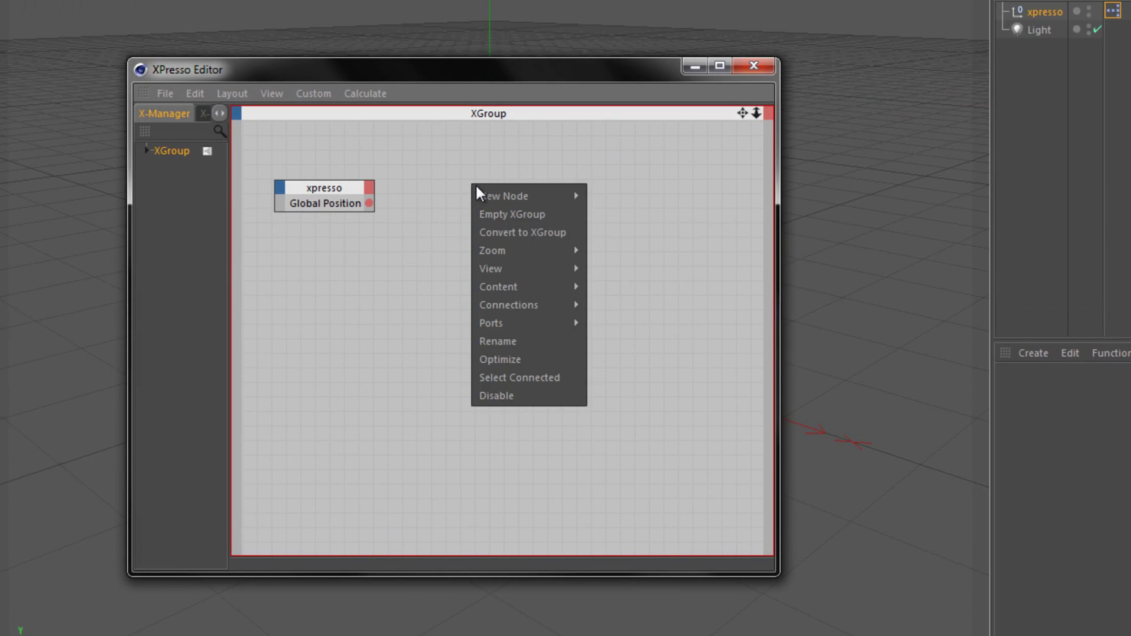
{"action": "mouse_move", "coordinate": [561, 200]}
{"action": "mouse_move", "coordinate": [643, 271]}
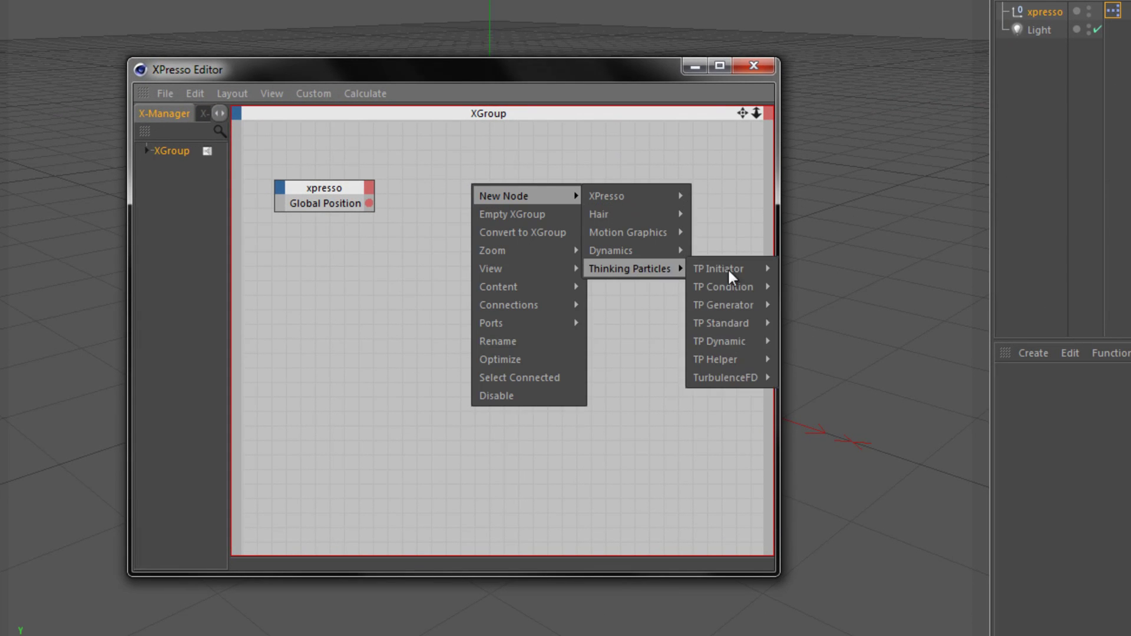
{"action": "mouse_move", "coordinate": [760, 309]}
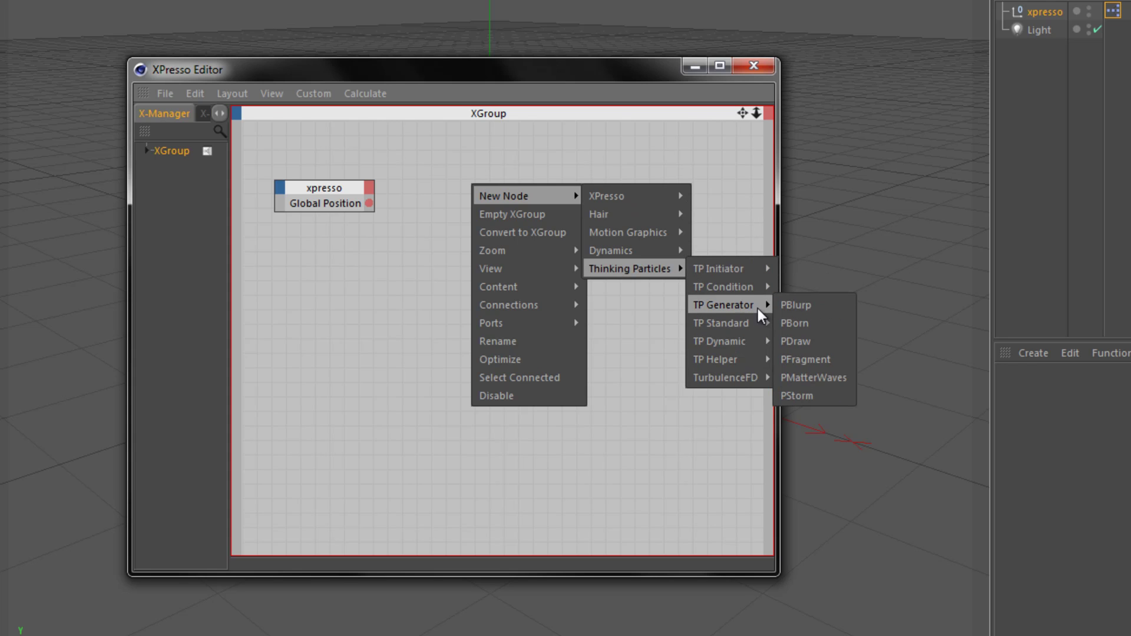
{"action": "left_click", "coordinate": [801, 396]}
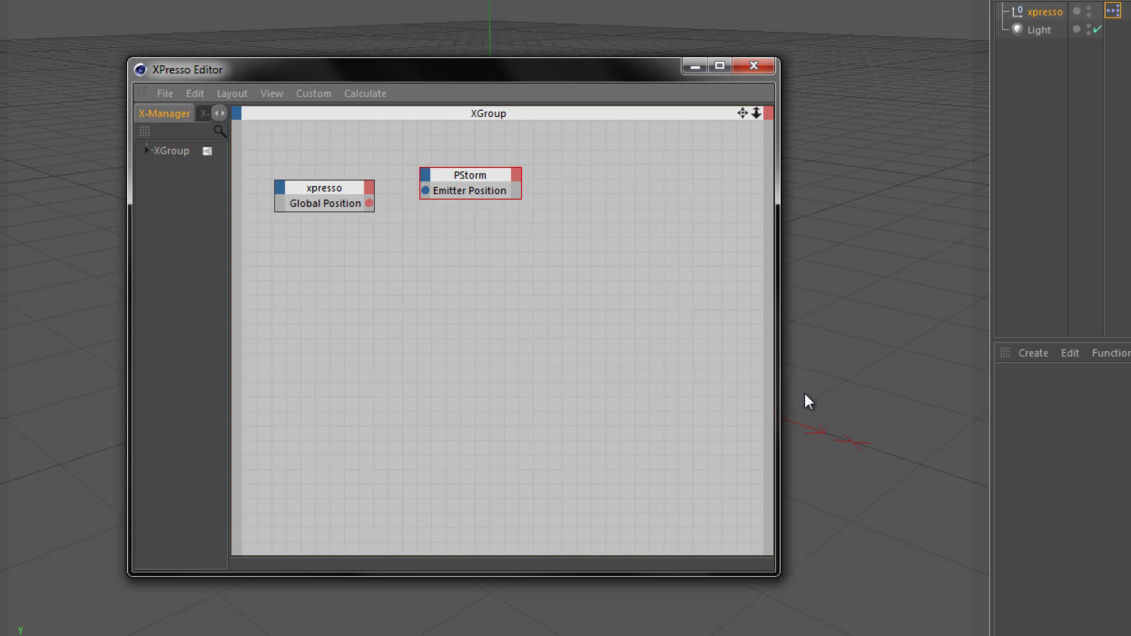
{"action": "left_click_drag", "start_coordinate": [474, 175], "coordinate": [478, 185]}
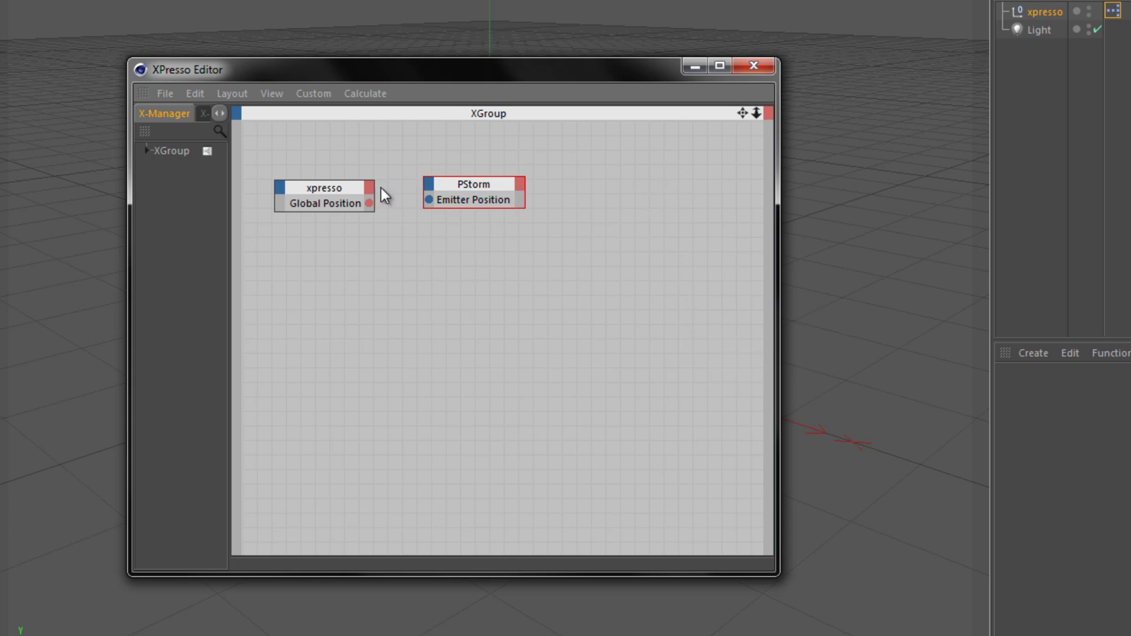
{"action": "left_click_drag", "start_coordinate": [370, 202], "coordinate": [431, 201]}
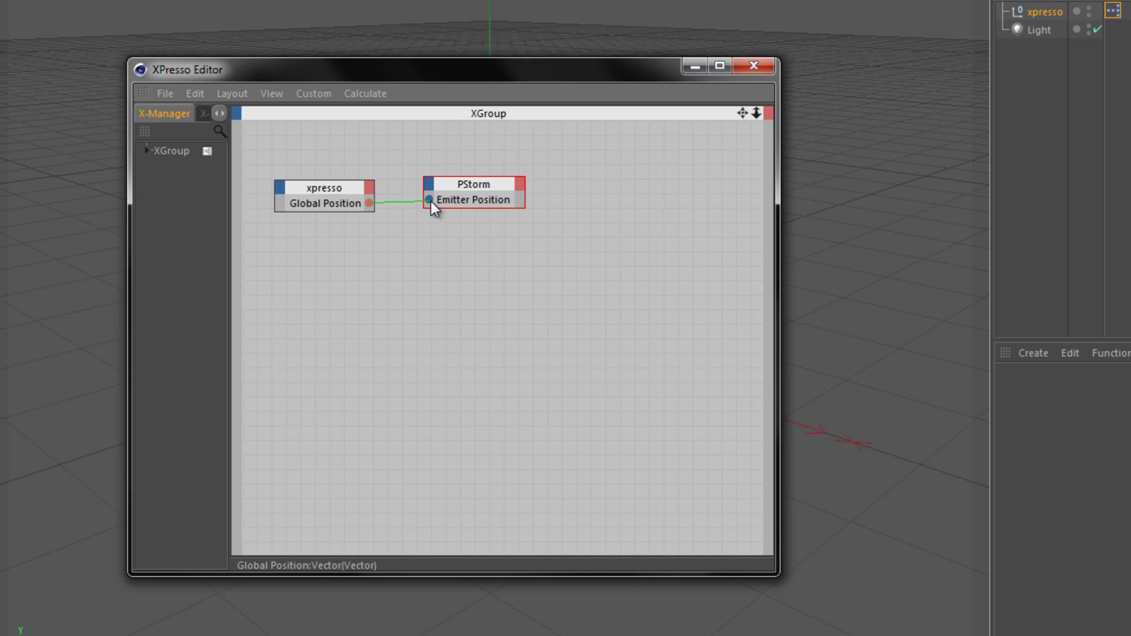
Step: Add a Particle Birth output port to PStorm and move it nearer the xpresso node
{"action": "left_click", "coordinate": [523, 186]}
{"action": "left_click", "coordinate": [522, 187]}
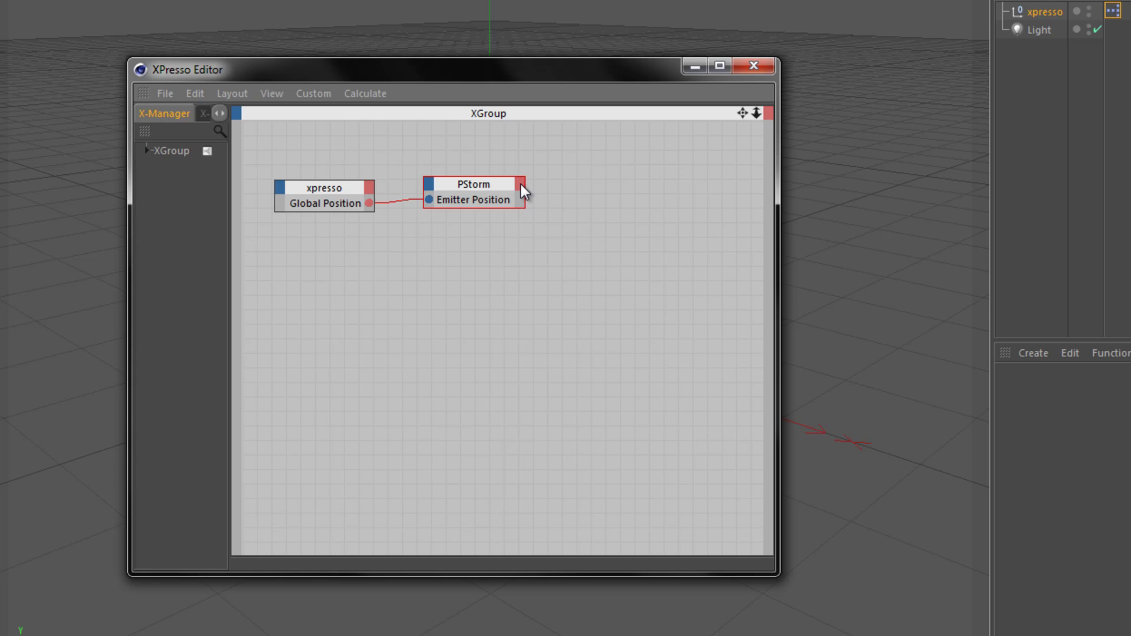
{"action": "left_click", "coordinate": [520, 185]}
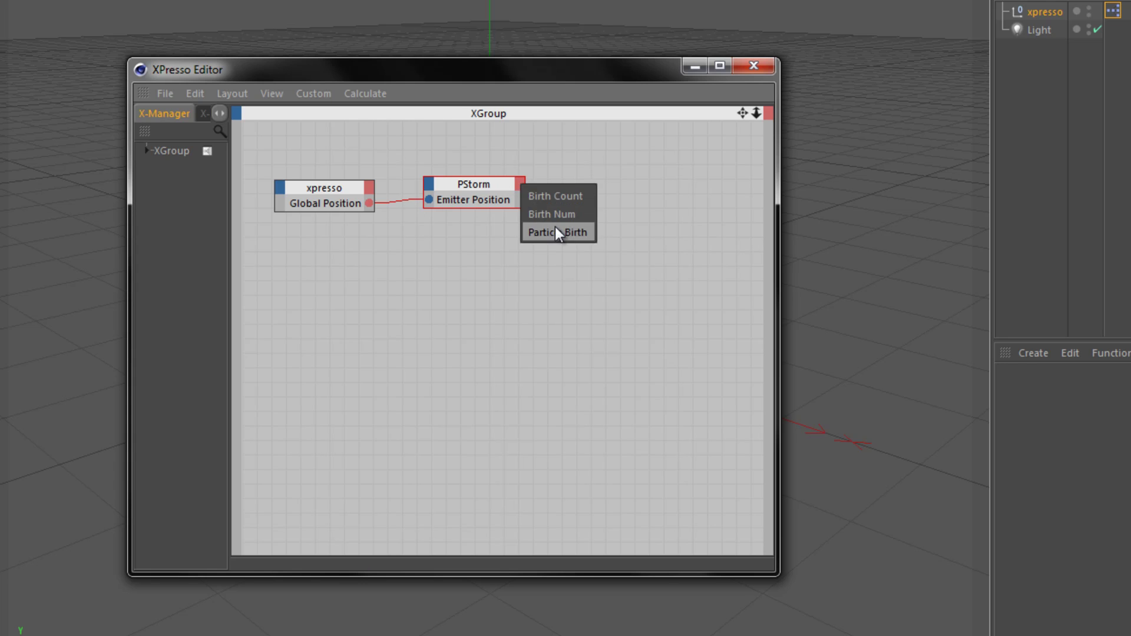
{"action": "left_click", "coordinate": [578, 234]}
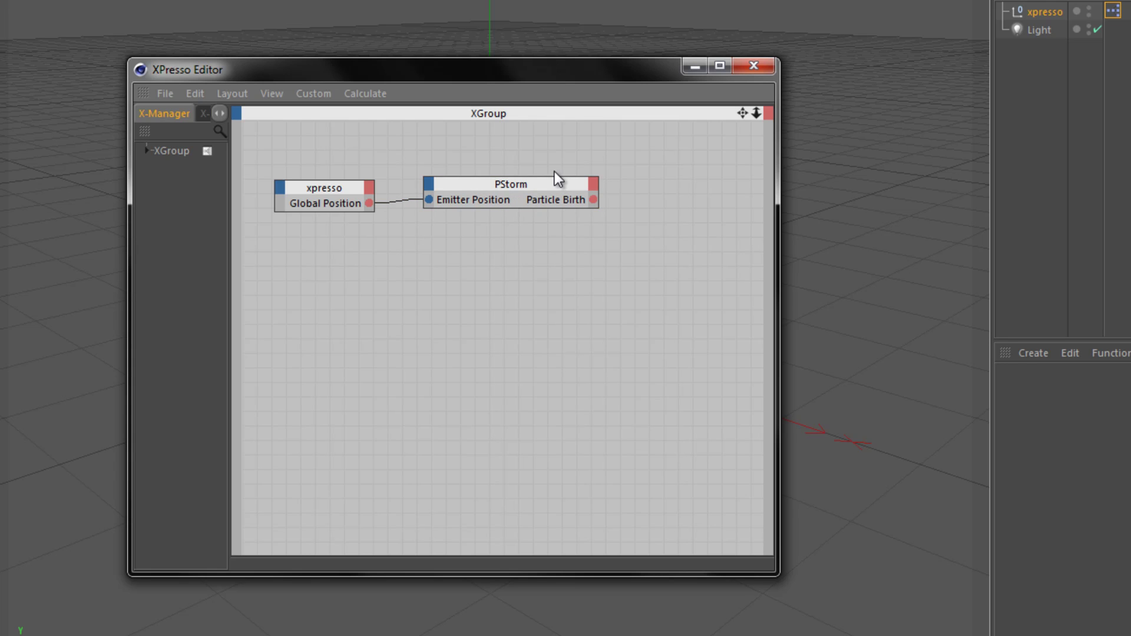
{"action": "left_click_drag", "start_coordinate": [535, 182], "coordinate": [510, 185]}
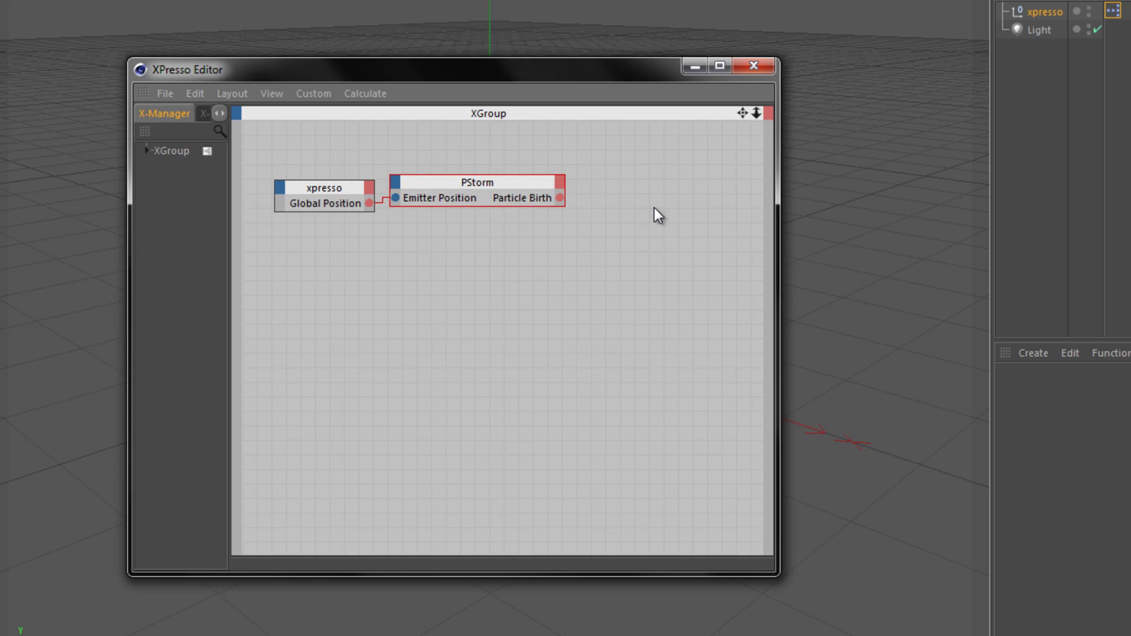
Step: Add a TP Standard PGroup node and position it beside PStorm
{"action": "right_click", "coordinate": [618, 198]}
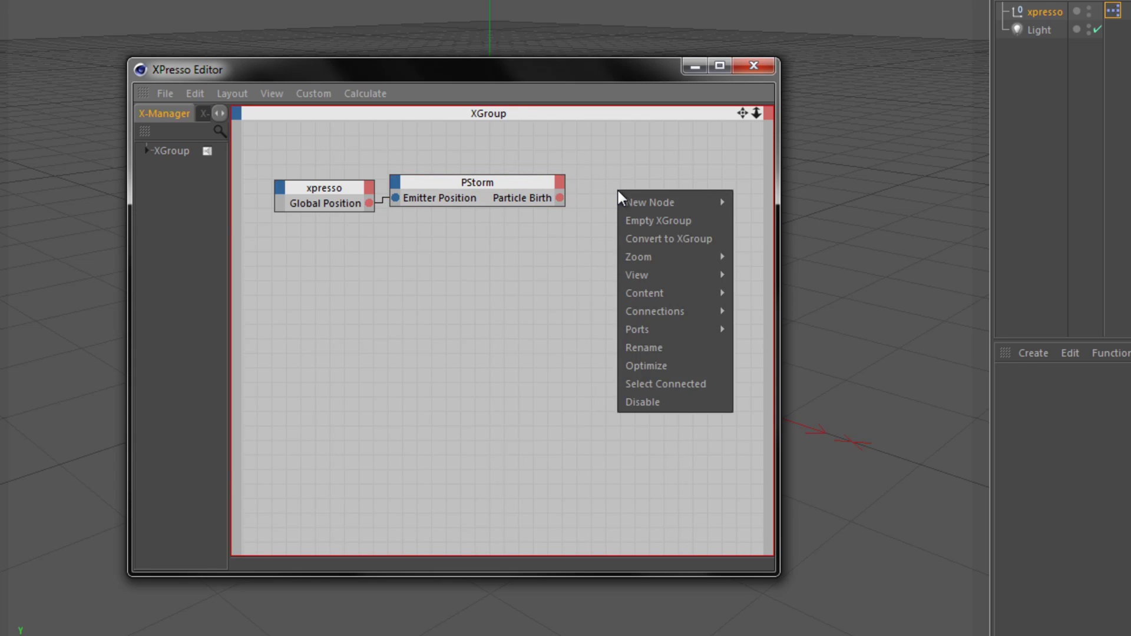
{"action": "mouse_move", "coordinate": [634, 198]}
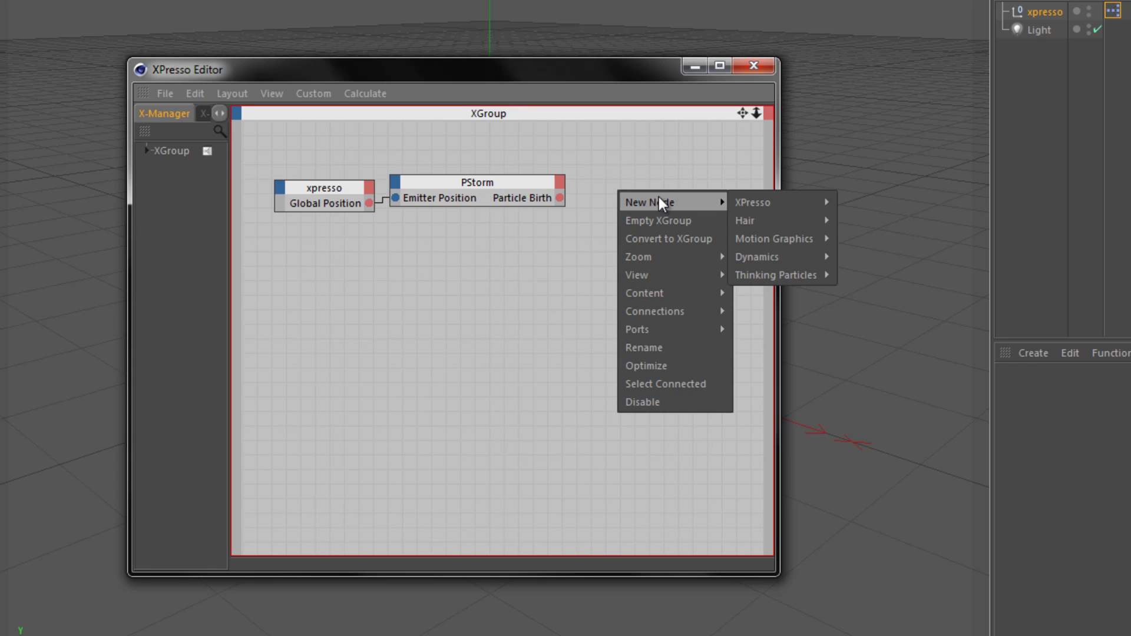
{"action": "mouse_move", "coordinate": [798, 280]}
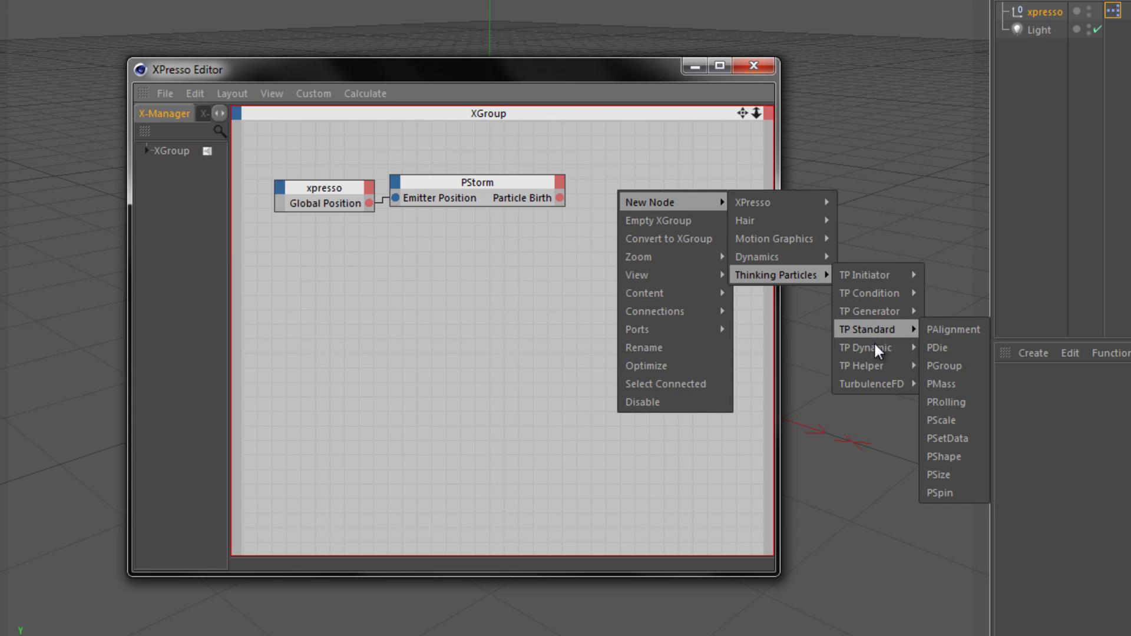
{"action": "mouse_move", "coordinate": [889, 353]}
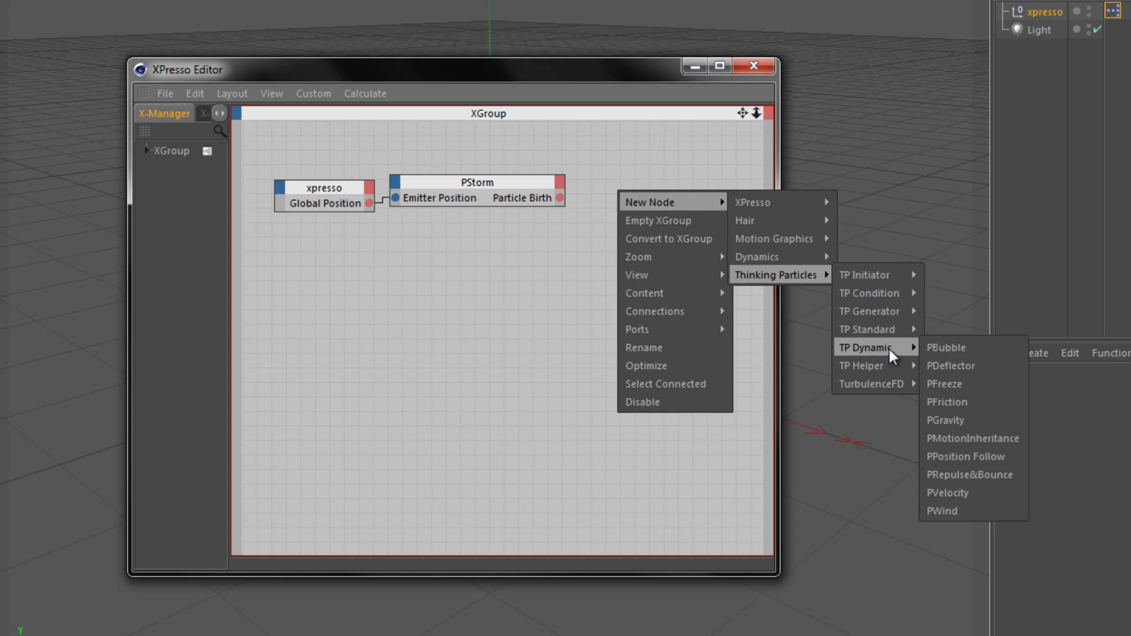
{"action": "mouse_move", "coordinate": [896, 331]}
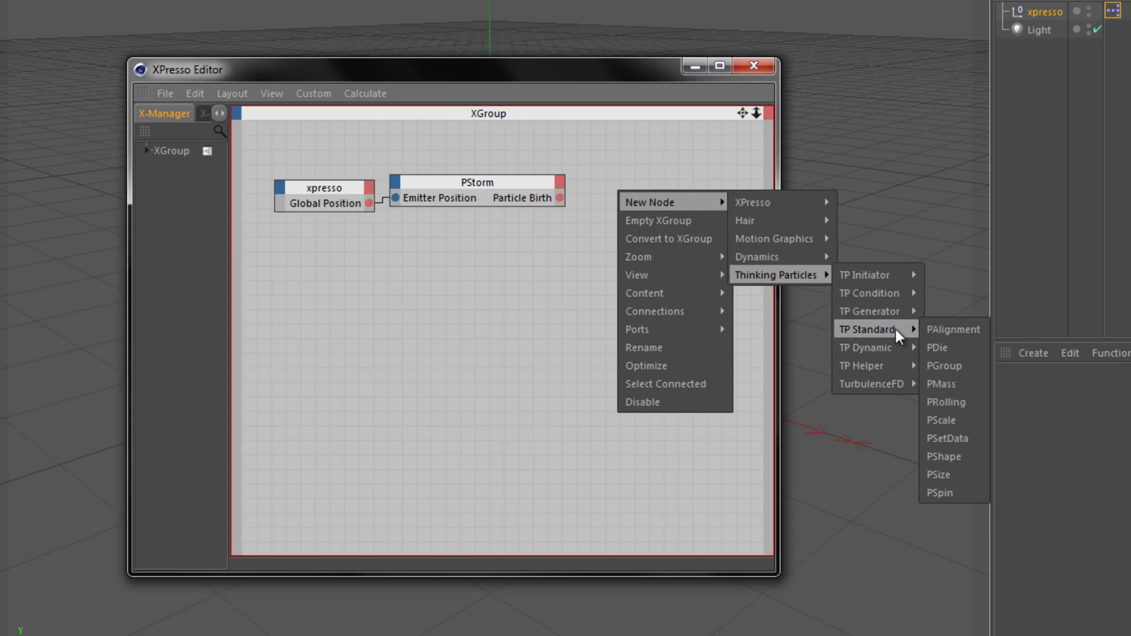
{"action": "left_click", "coordinate": [937, 366]}
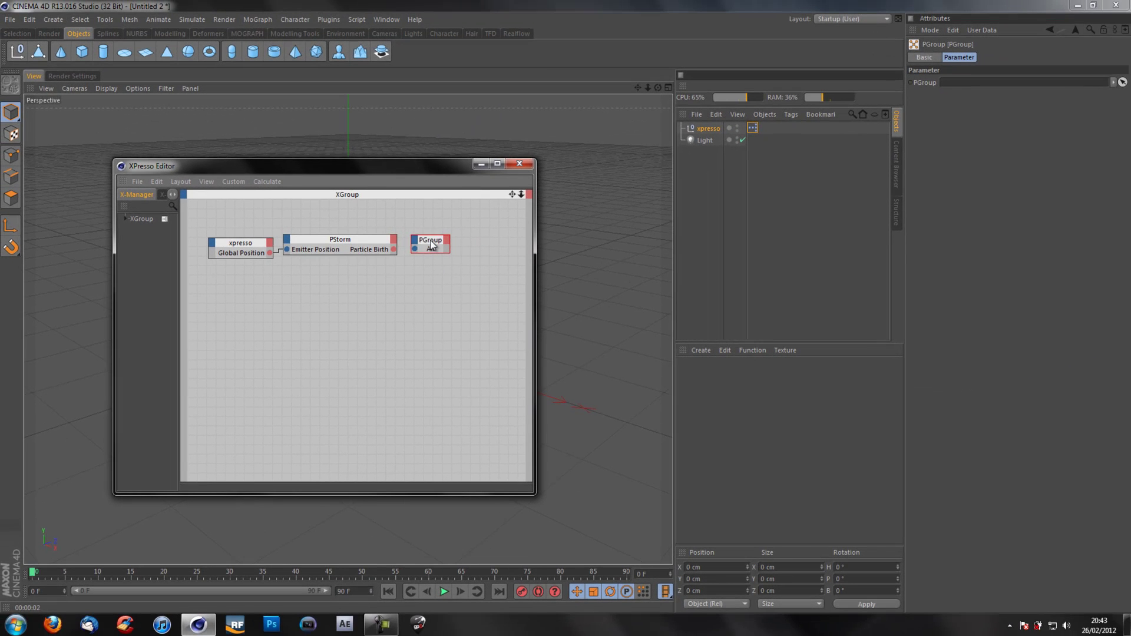
{"action": "mouse_move", "coordinate": [432, 245]}
{"action": "left_mouse_down"}
{"action": "mouse_move", "coordinate": [443, 245]}
{"action": "mouse_move", "coordinate": [426, 249]}
{"action": "left_mouse_up"}
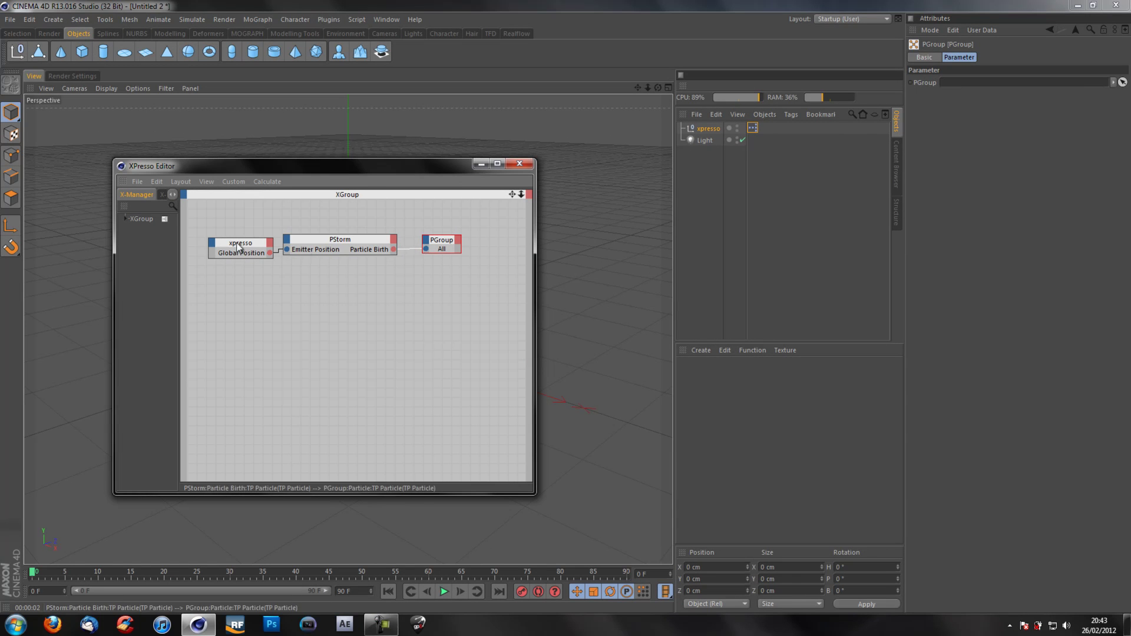
Step: Create particle group Group.1 in Thinking Particles Settings and assign it to the PGroup node
{"action": "left_click", "coordinate": [190, 19]}
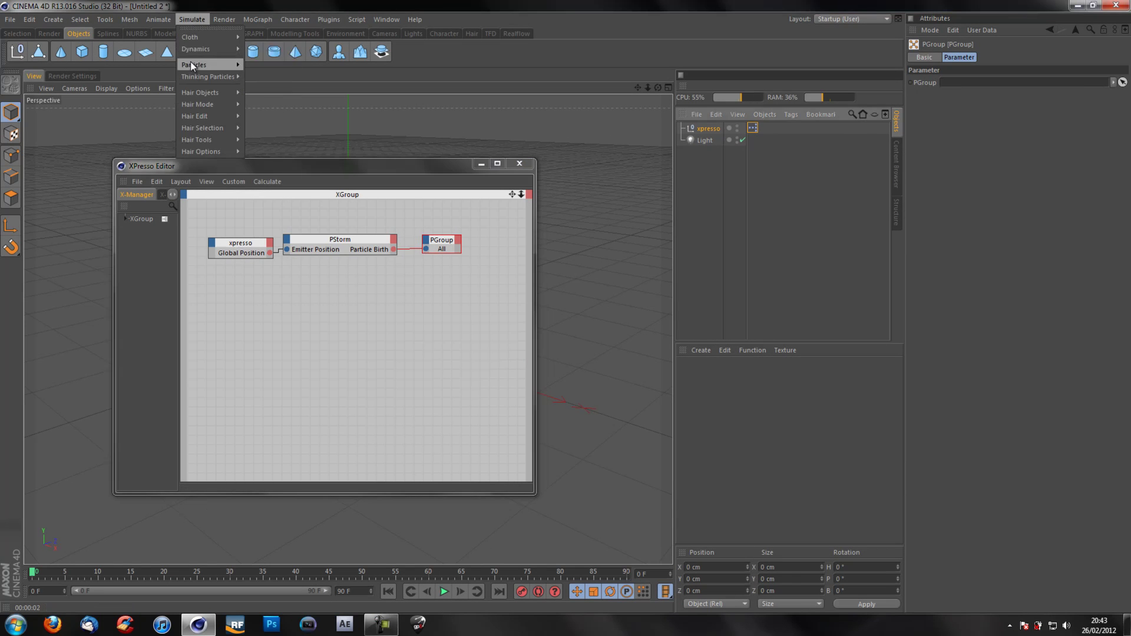
{"action": "mouse_move", "coordinate": [194, 77]}
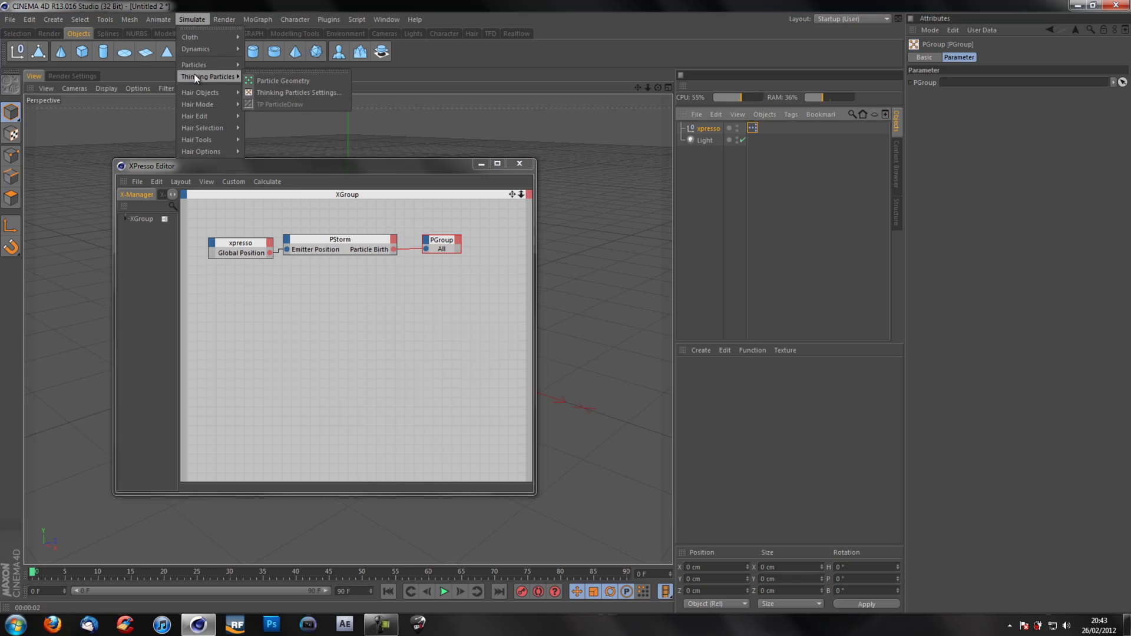
{"action": "left_click", "coordinate": [334, 95]}
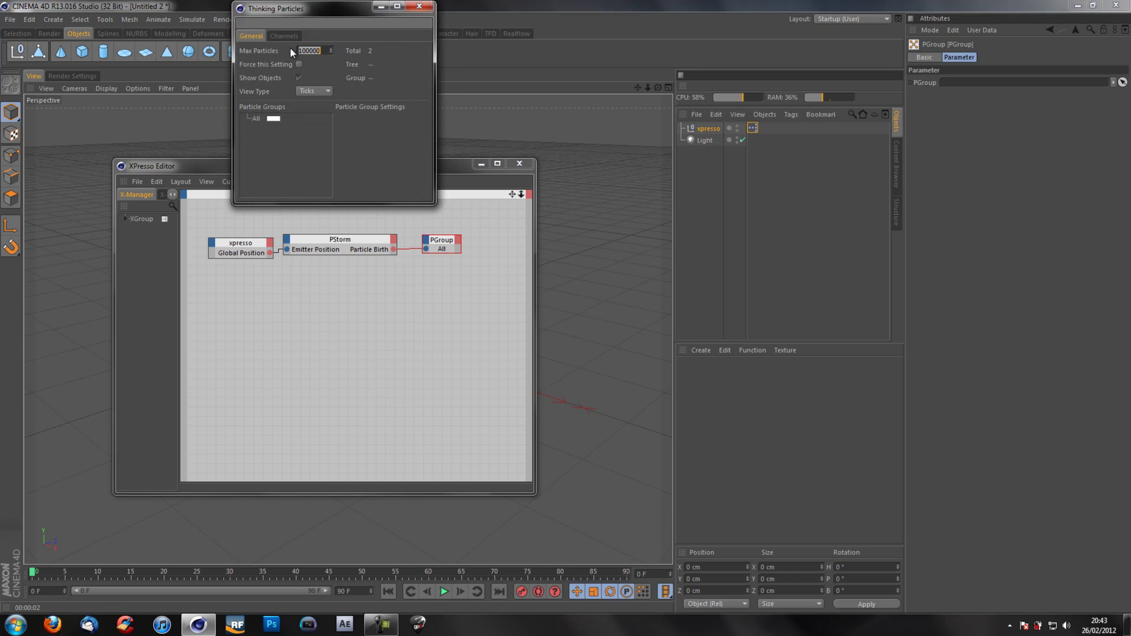
{"action": "left_click", "coordinate": [258, 116]}
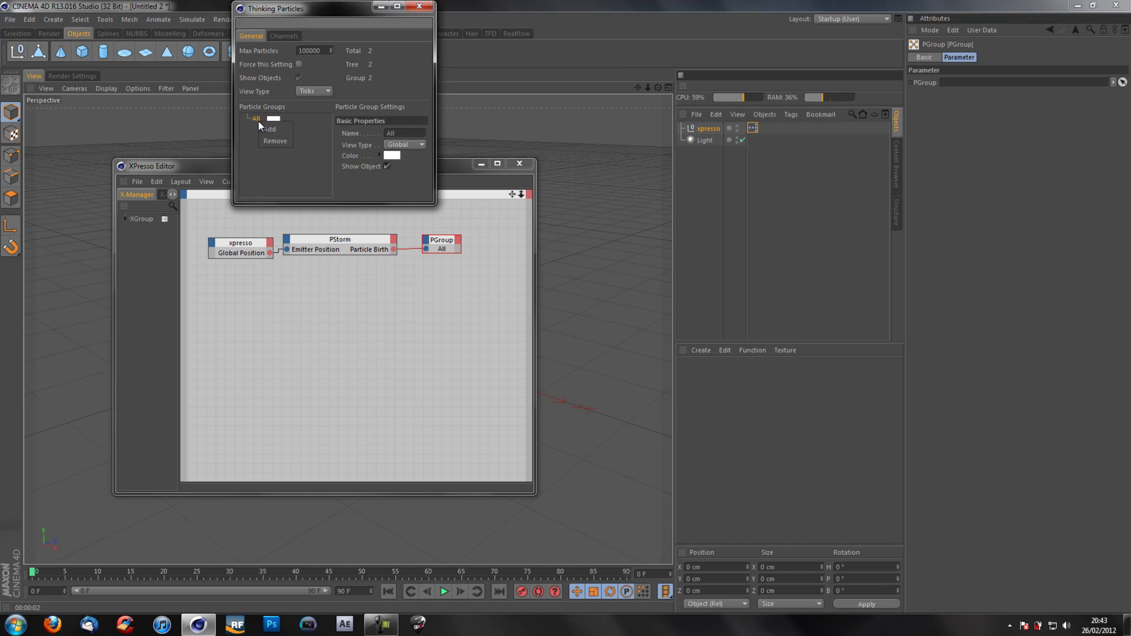
{"action": "left_click", "coordinate": [266, 130]}
{"action": "left_click_drag", "start_coordinate": [269, 129], "coordinate": [948, 88]}
{"action": "left_click_drag", "start_coordinate": [977, 89], "coordinate": [440, 250]}
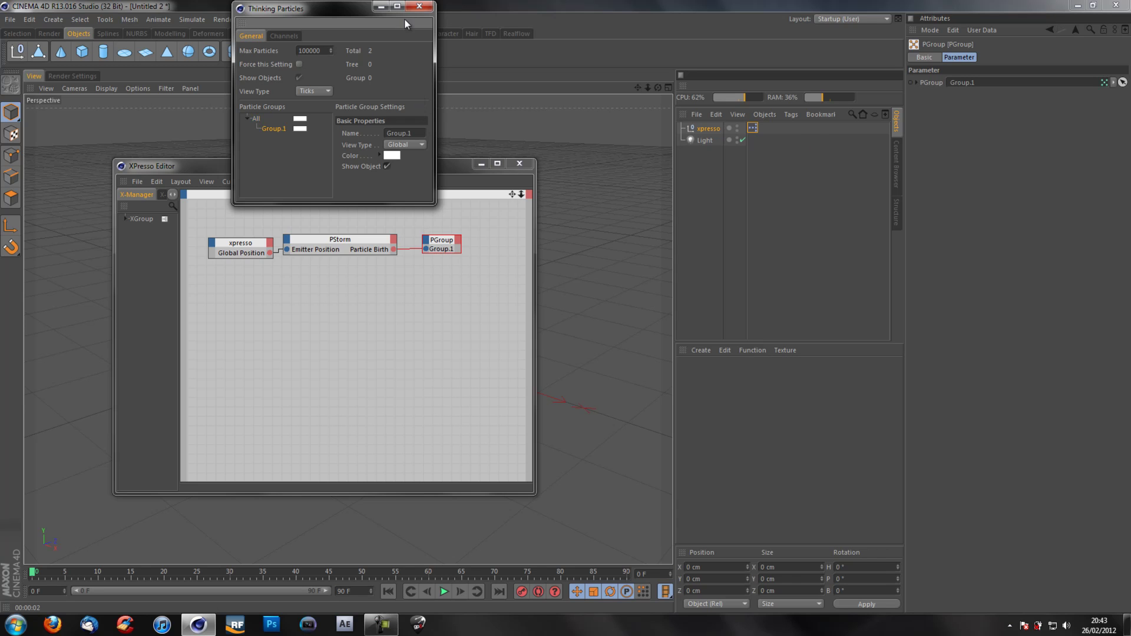
{"action": "left_click", "coordinate": [418, 6]}
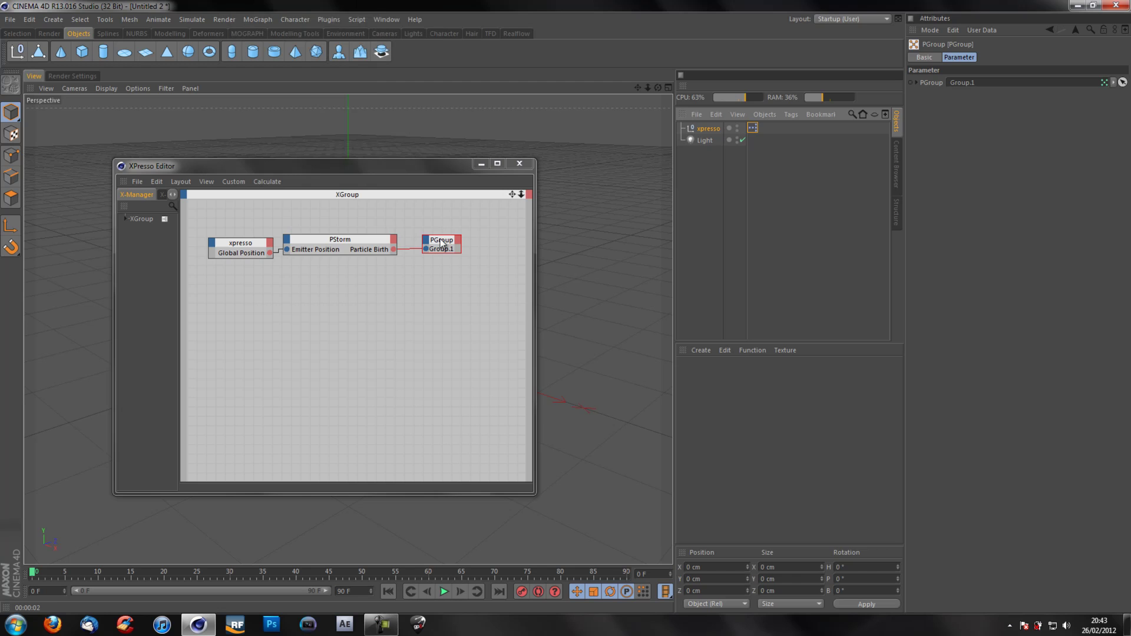
Step: Minimize the XPresso Editor and group xpresso and Light under a new Null with Alt+G
{"action": "left_click_drag", "start_coordinate": [441, 241], "coordinate": [428, 243]}
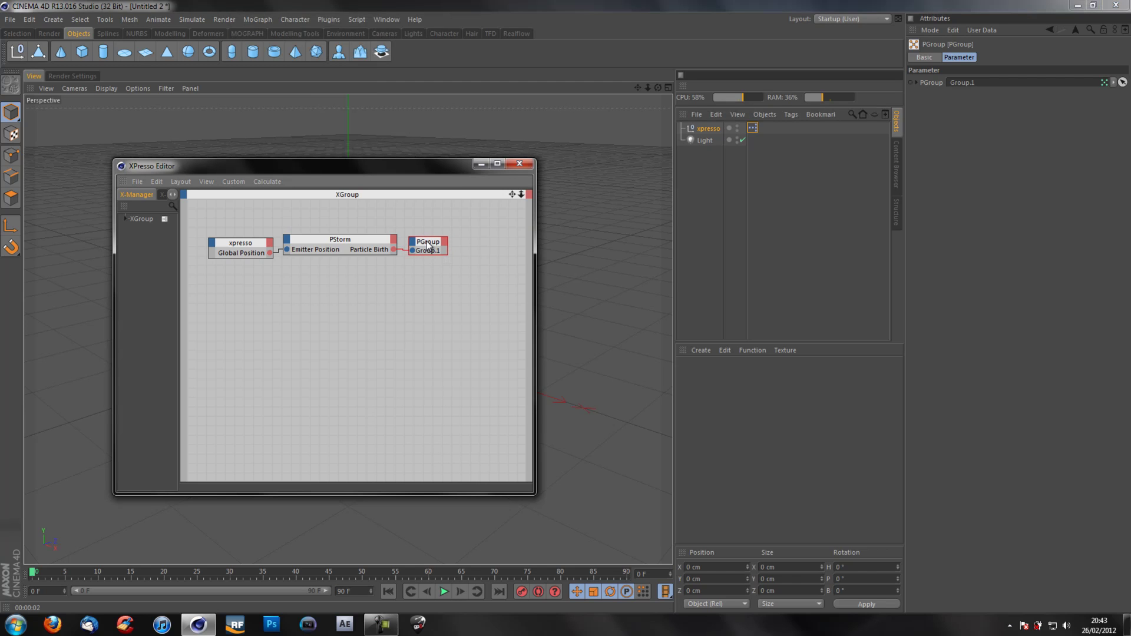
{"action": "left_click", "coordinate": [482, 164]}
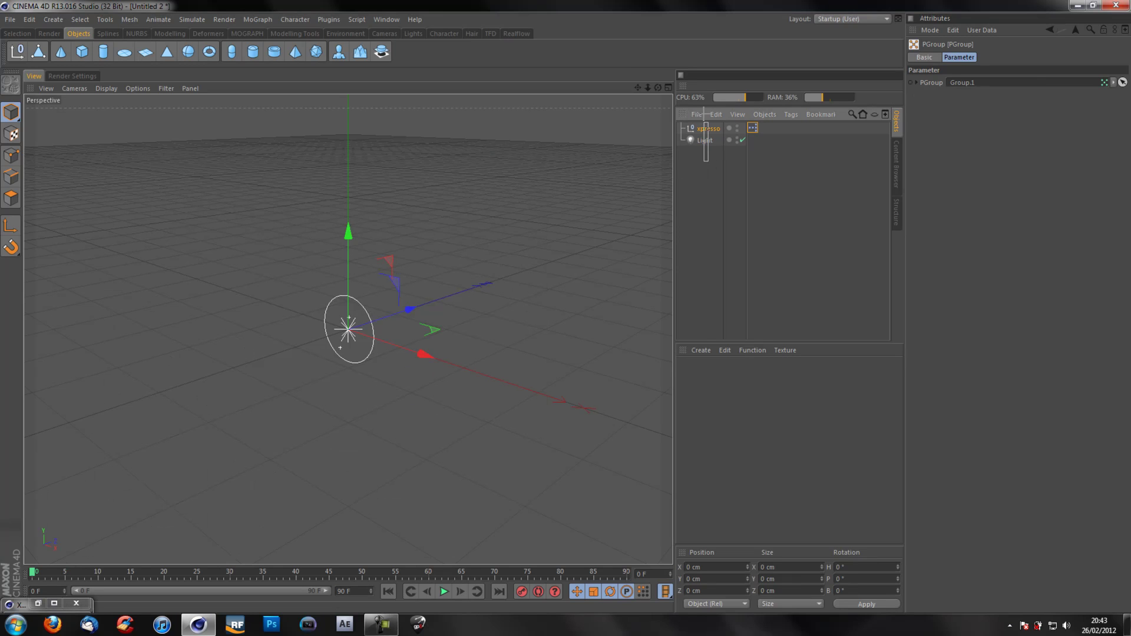
{"action": "left_click_drag", "start_coordinate": [705, 114], "coordinate": [696, 129]}
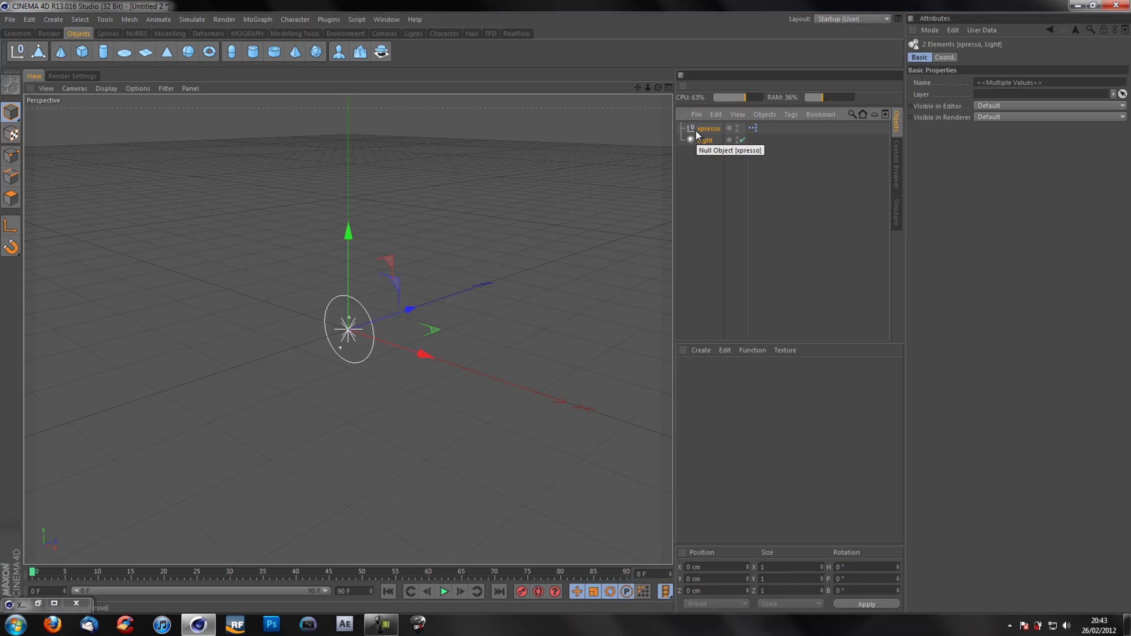
{"action": "key", "text": "alt+g"}
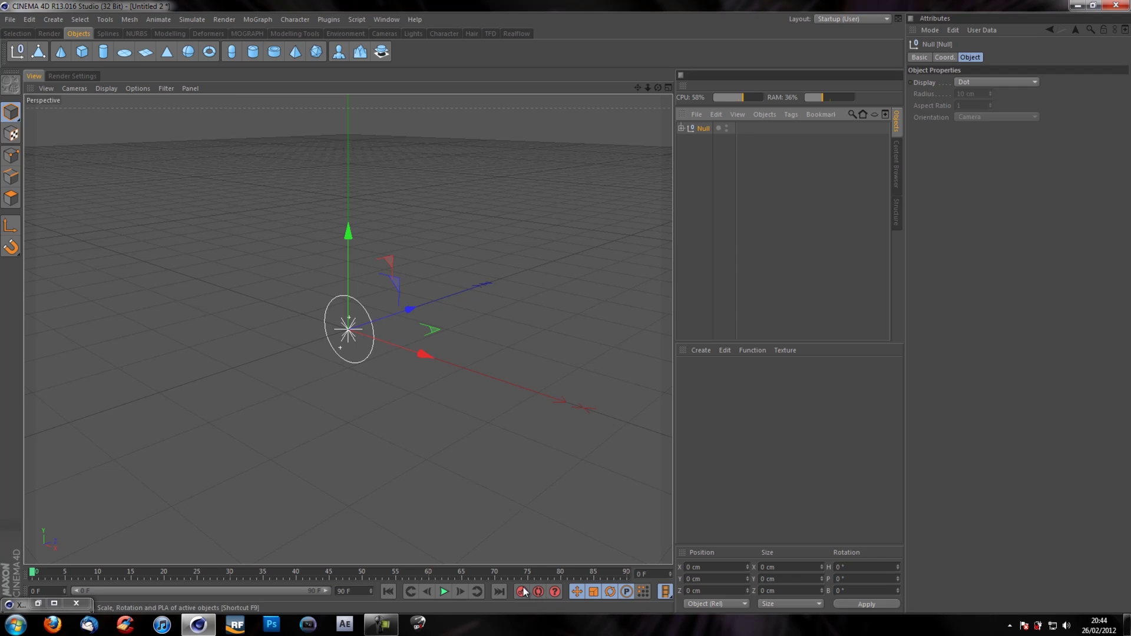
Step: At frame 30, move the Null out to the lower left and record a keyframe
{"action": "left_click", "coordinate": [230, 575]}
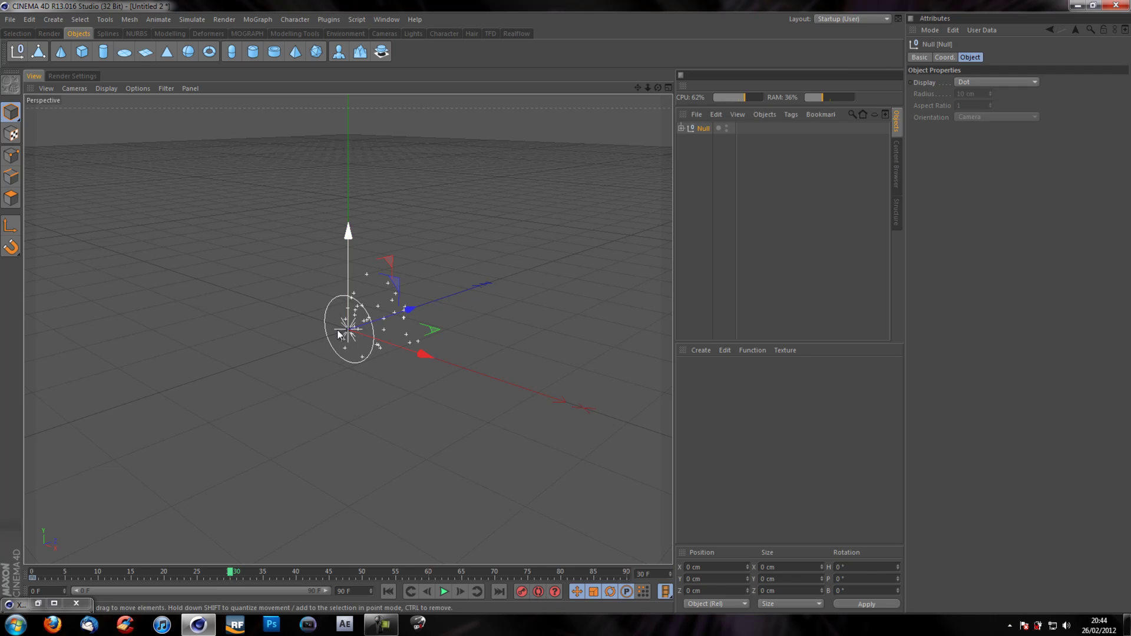
{"action": "left_click_drag", "start_coordinate": [392, 264], "coordinate": [147, 348]}
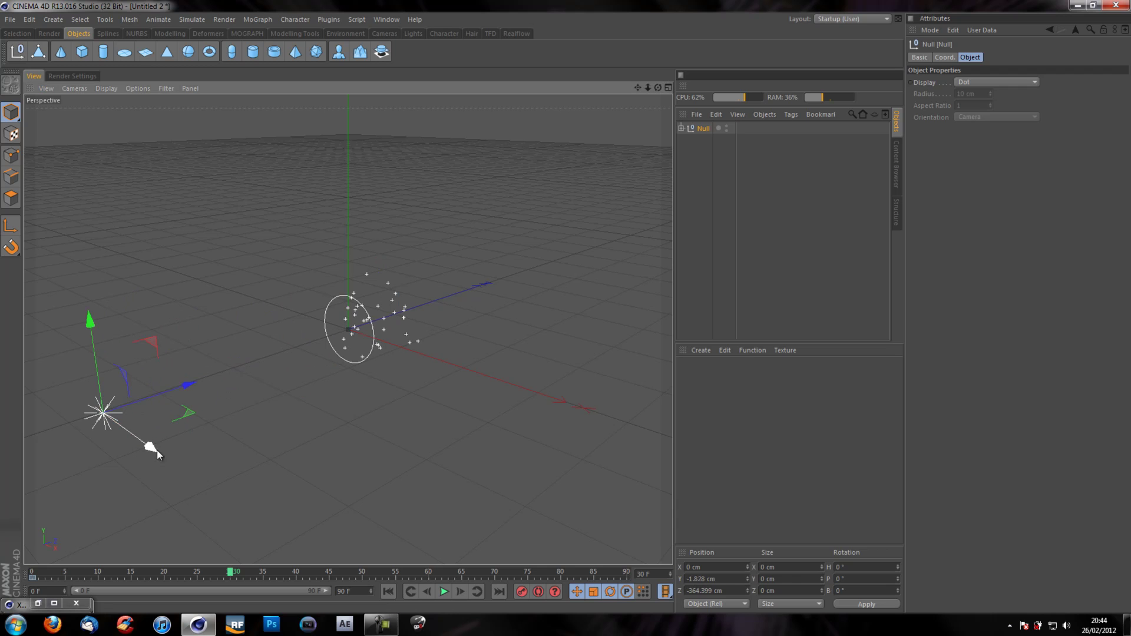
{"action": "left_click_drag", "start_coordinate": [146, 446], "coordinate": [93, 391]}
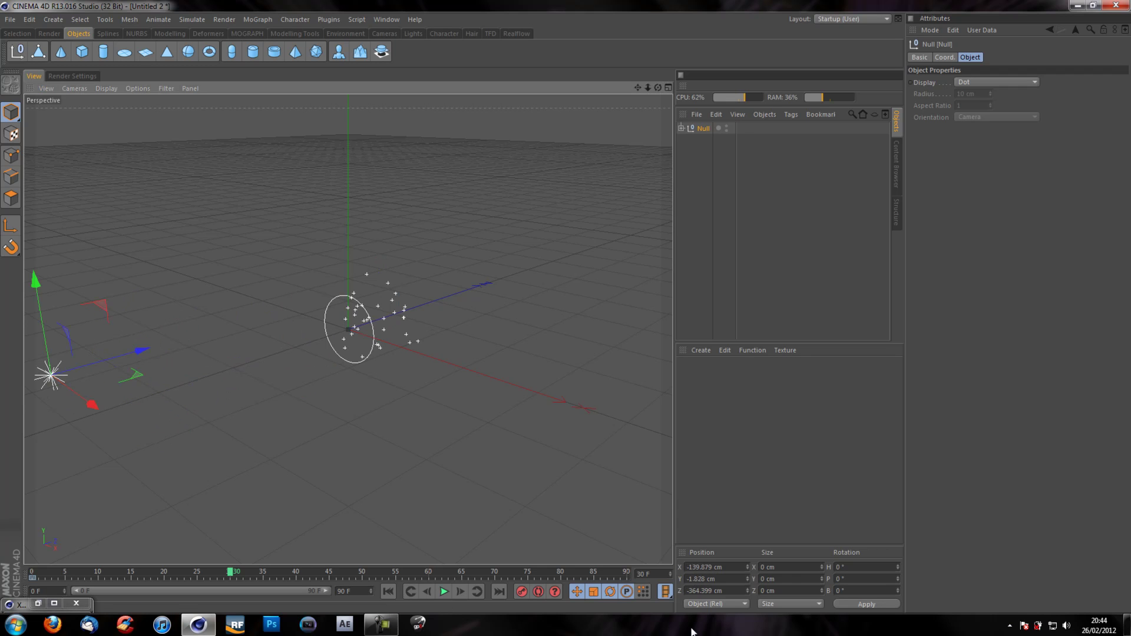
{"action": "left_click", "coordinate": [522, 595]}
Step: At frame 60, move the Null toward the centre and upward, then record a keyframe
{"action": "left_click", "coordinate": [427, 574]}
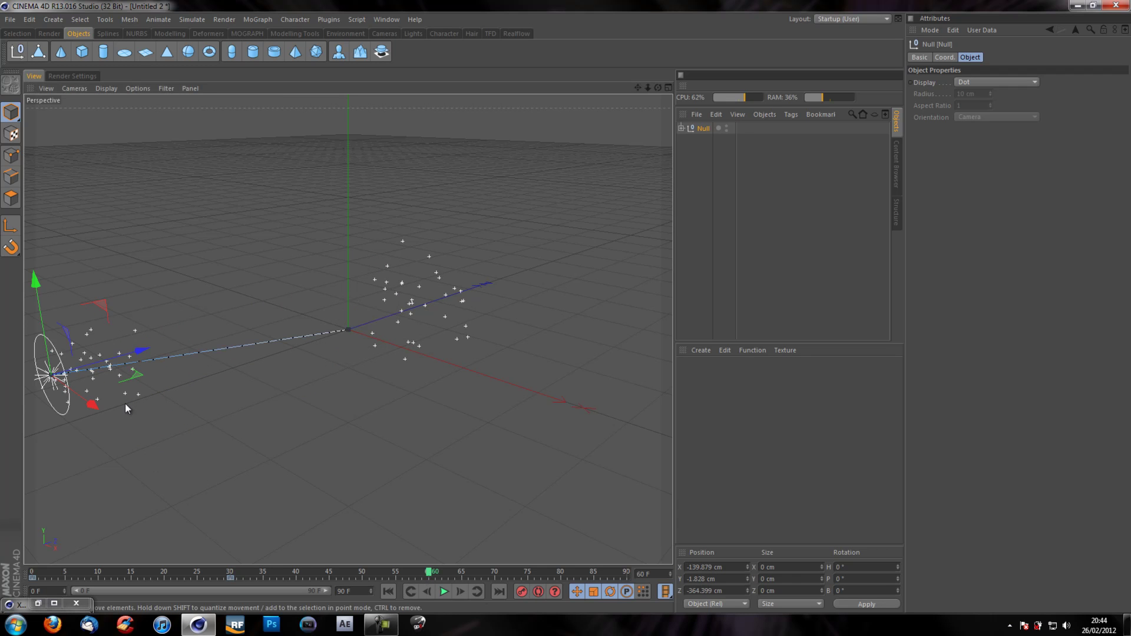
{"action": "left_click_drag", "start_coordinate": [104, 311], "coordinate": [516, 242]}
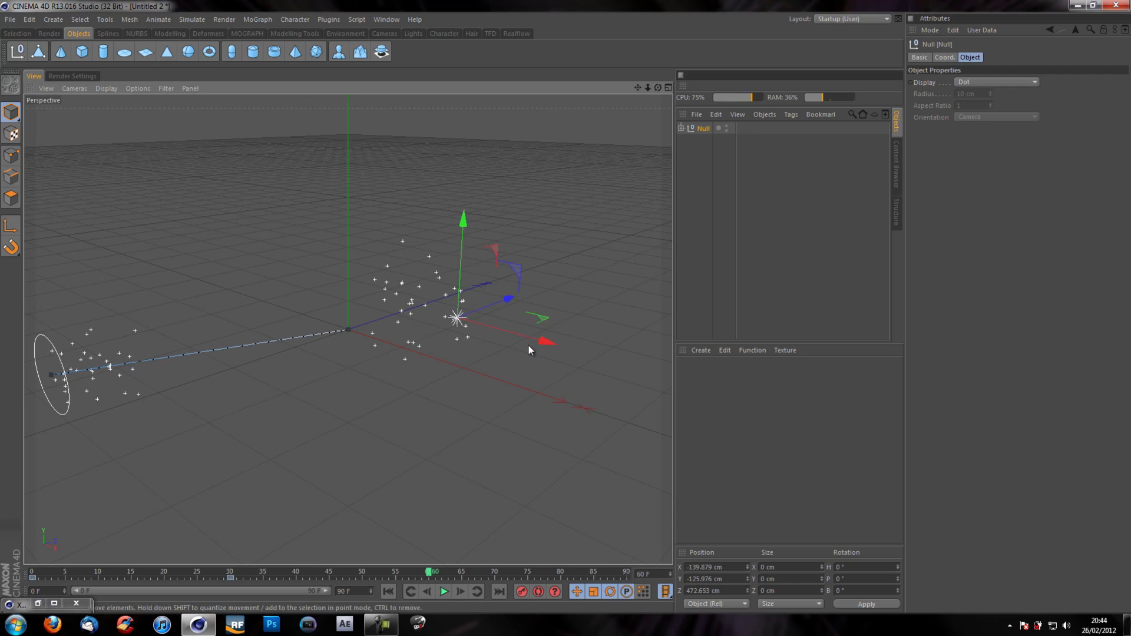
{"action": "left_click_drag", "start_coordinate": [549, 338], "coordinate": [652, 375]}
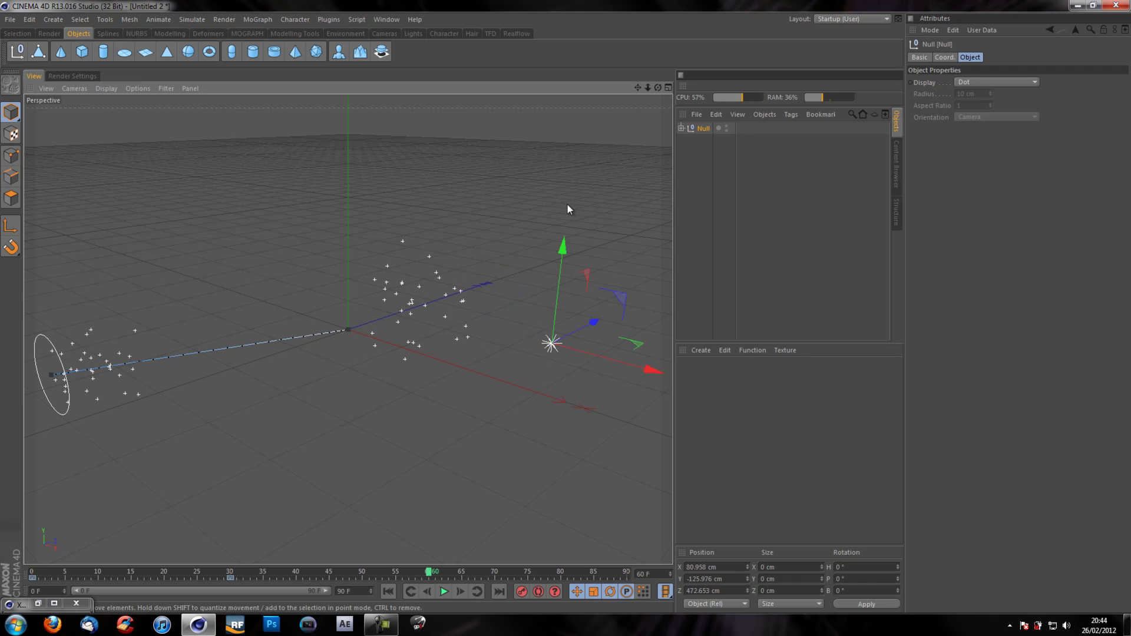
{"action": "left_click_drag", "start_coordinate": [565, 263], "coordinate": [577, 71]}
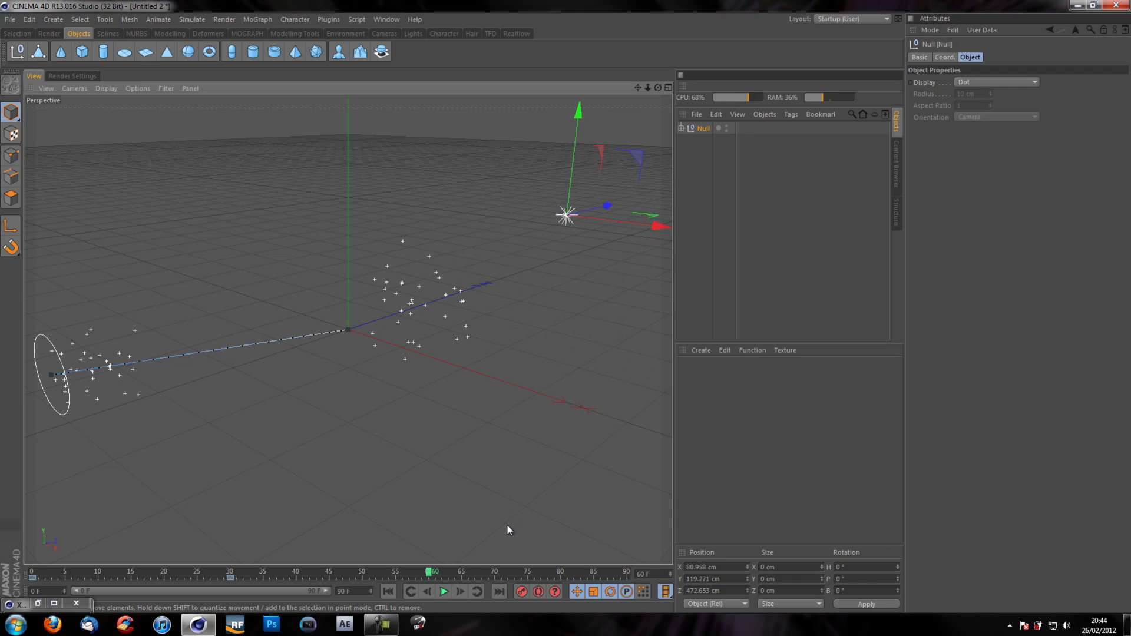
{"action": "left_click", "coordinate": [522, 592]}
Step: At frame 90, set the Null's position to X 0, Y 0, Z 0
{"action": "left_click", "coordinate": [626, 572]}
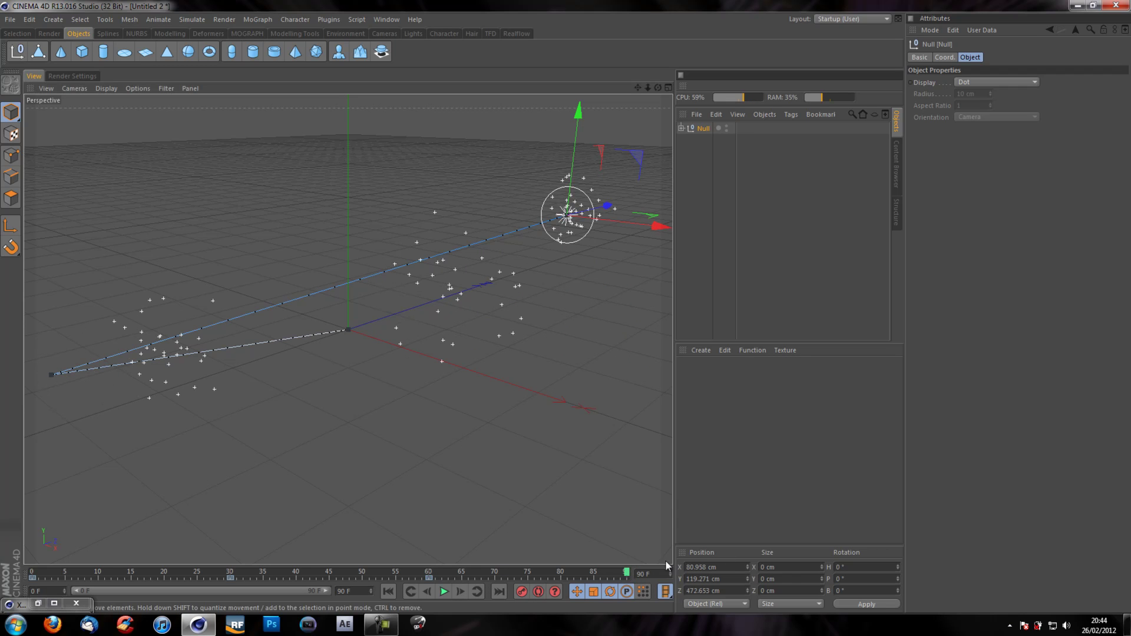
{"action": "left_click", "coordinate": [713, 566]}
{"action": "type", "text": "0"}
{"action": "key", "text": "Return"}
{"action": "left_click", "coordinate": [719, 578]}
{"action": "type", "text": "0"}
{"action": "key", "text": "Return"}
{"action": "left_click", "coordinate": [710, 590]}
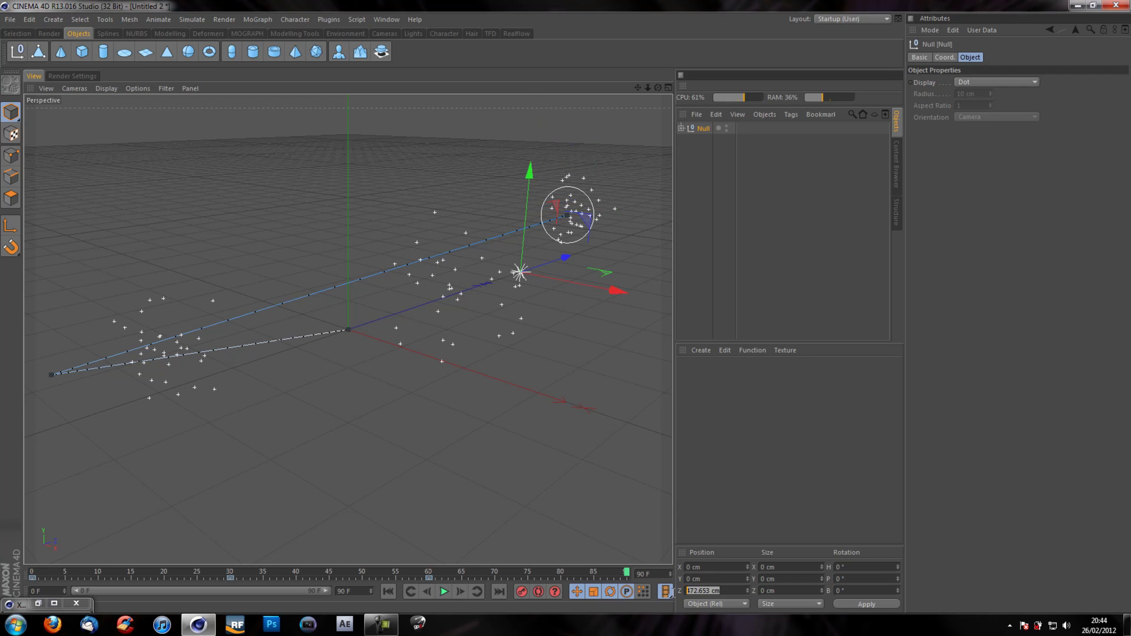
{"action": "type", "text": "0"}
{"action": "key", "text": "Return"}
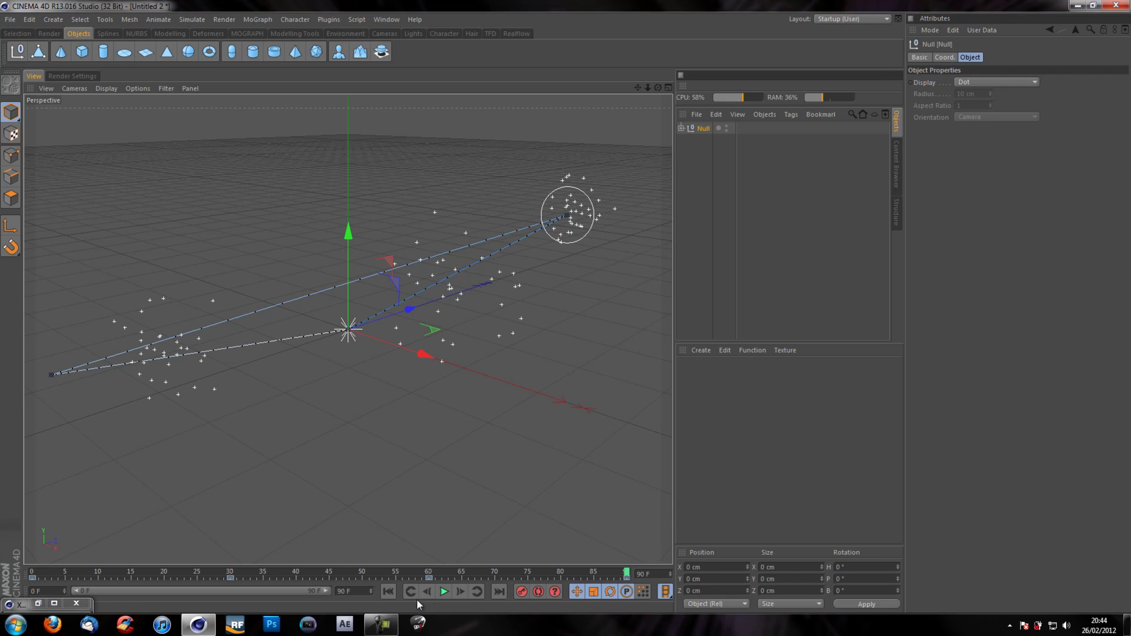
Step: Rewind to frame 0 and play the animation to preview the particle trail
{"action": "left_click", "coordinate": [390, 591]}
{"action": "left_click", "coordinate": [444, 591]}
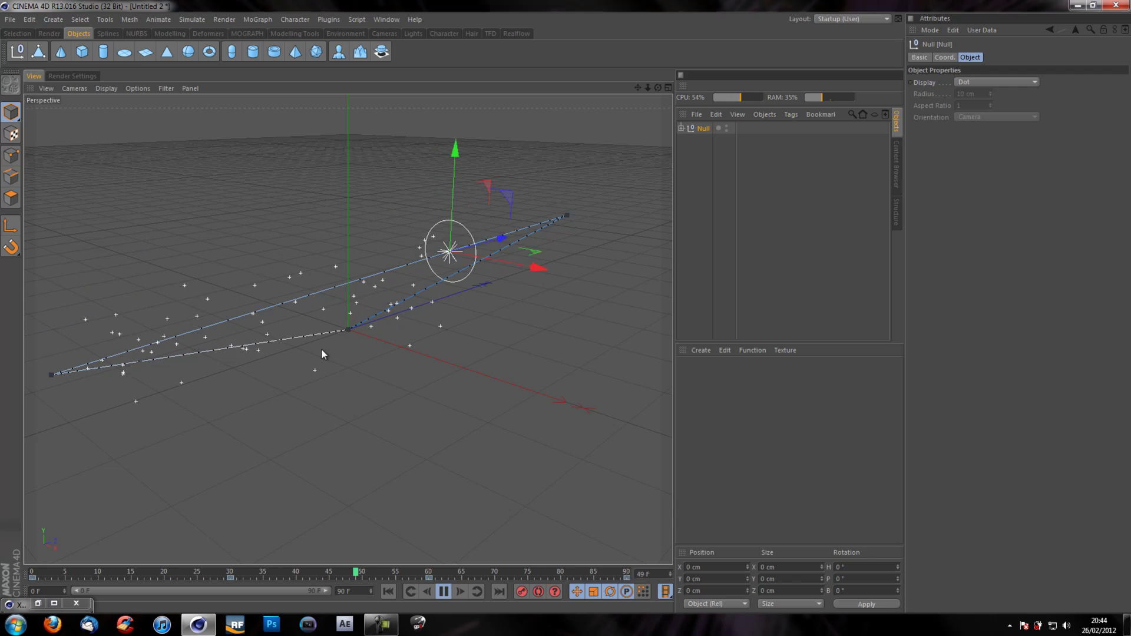
{"action": "left_click", "coordinate": [444, 592]}
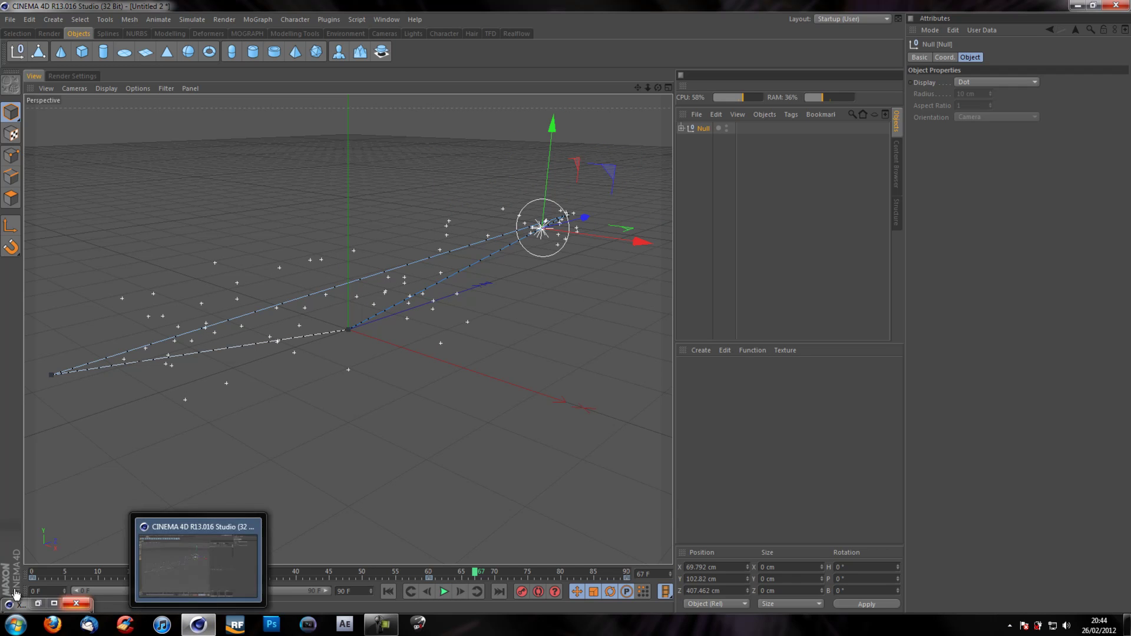
Step: Select the PStorm node and set its Count to 30, Life 30 F and Size 100
{"action": "left_click", "coordinate": [76, 603]}
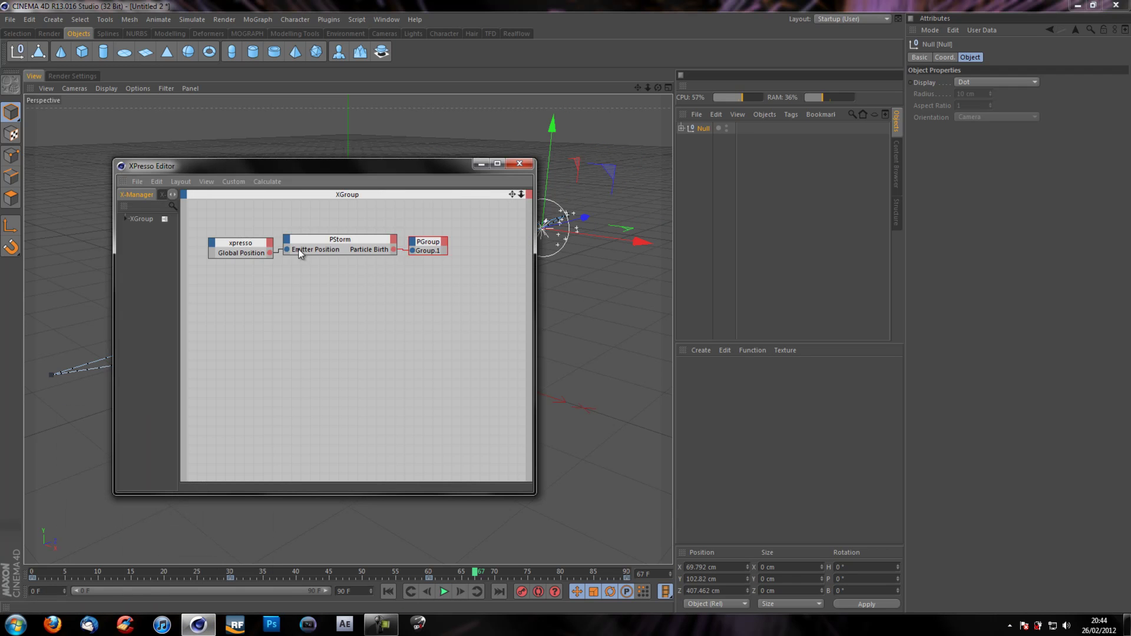
{"action": "left_click_drag", "start_coordinate": [310, 217], "coordinate": [358, 283]}
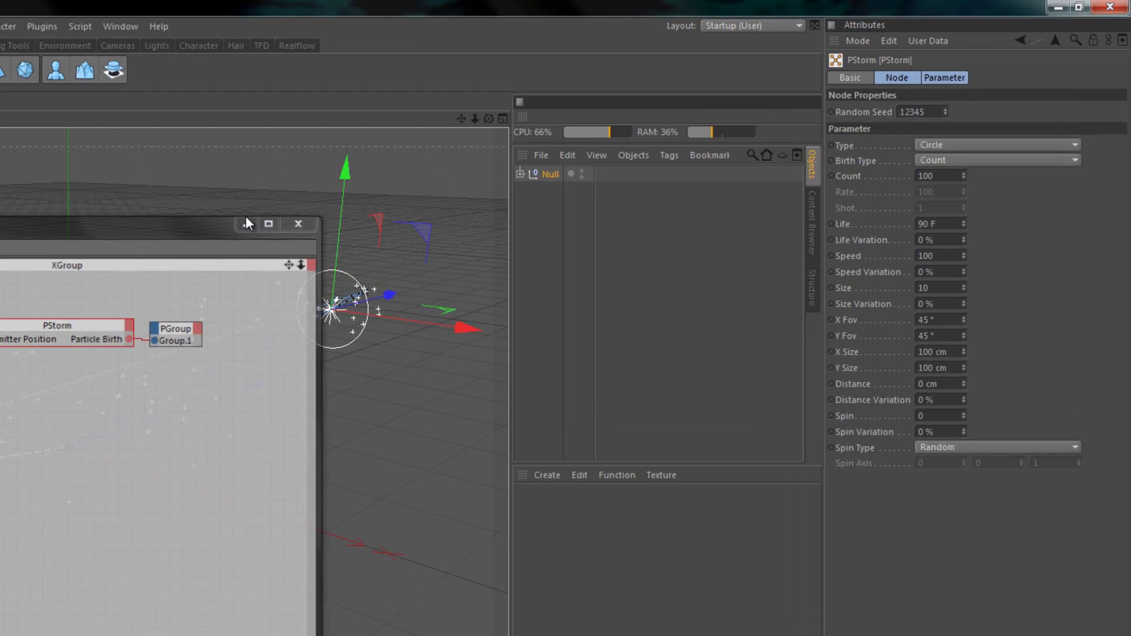
{"action": "left_click", "coordinate": [480, 164]}
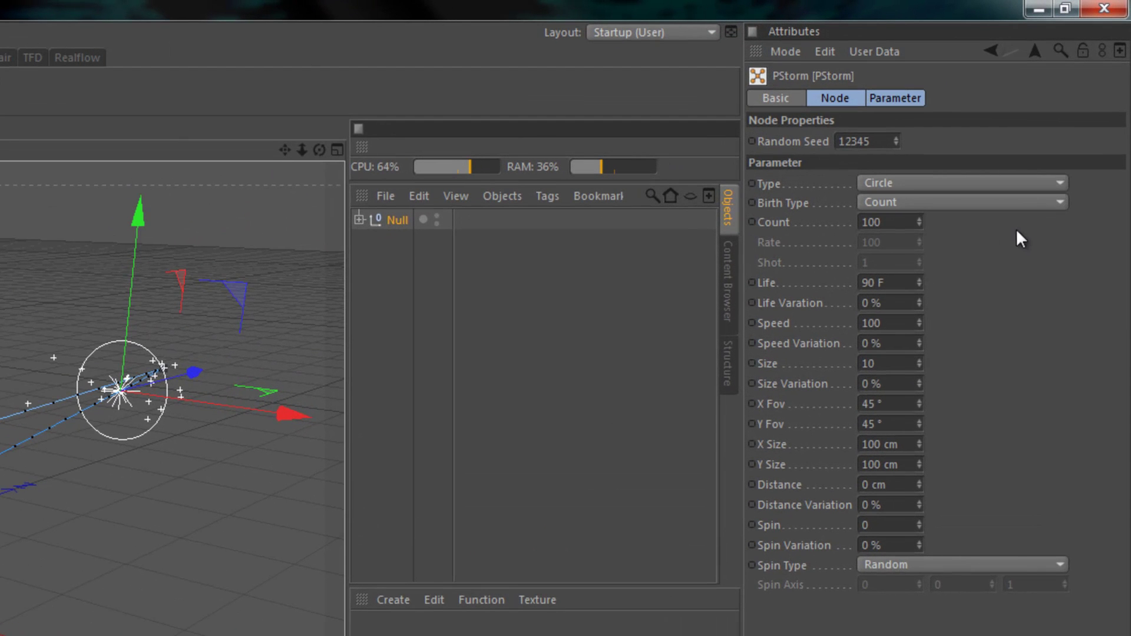
{"action": "left_click", "coordinate": [904, 222]}
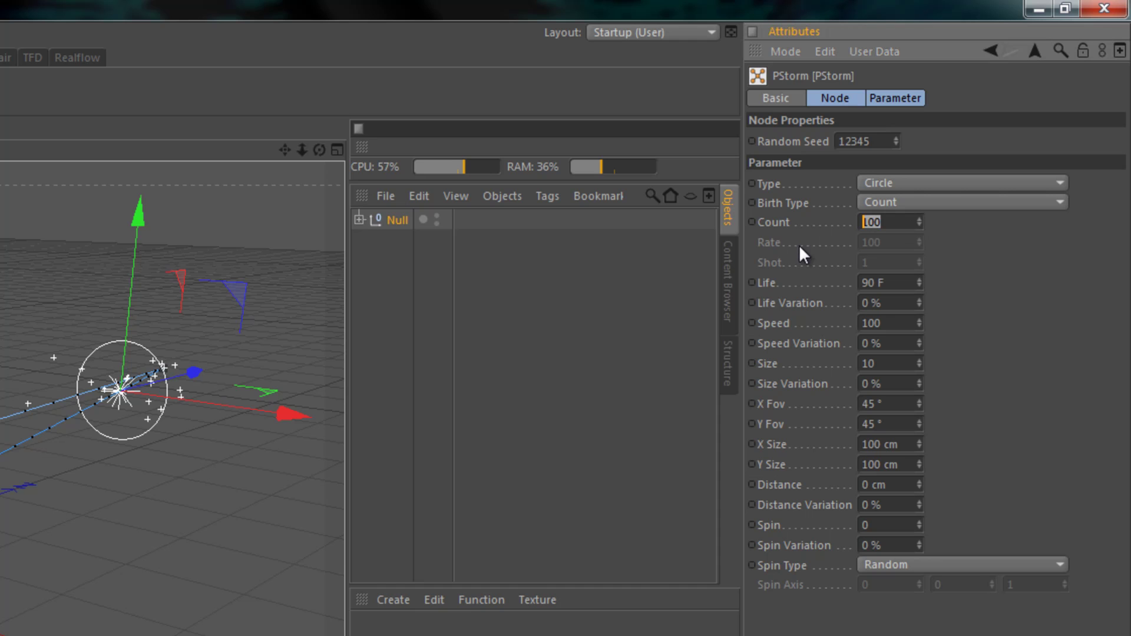
{"action": "type", "text": "30"}
{"action": "left_click", "coordinate": [893, 280]}
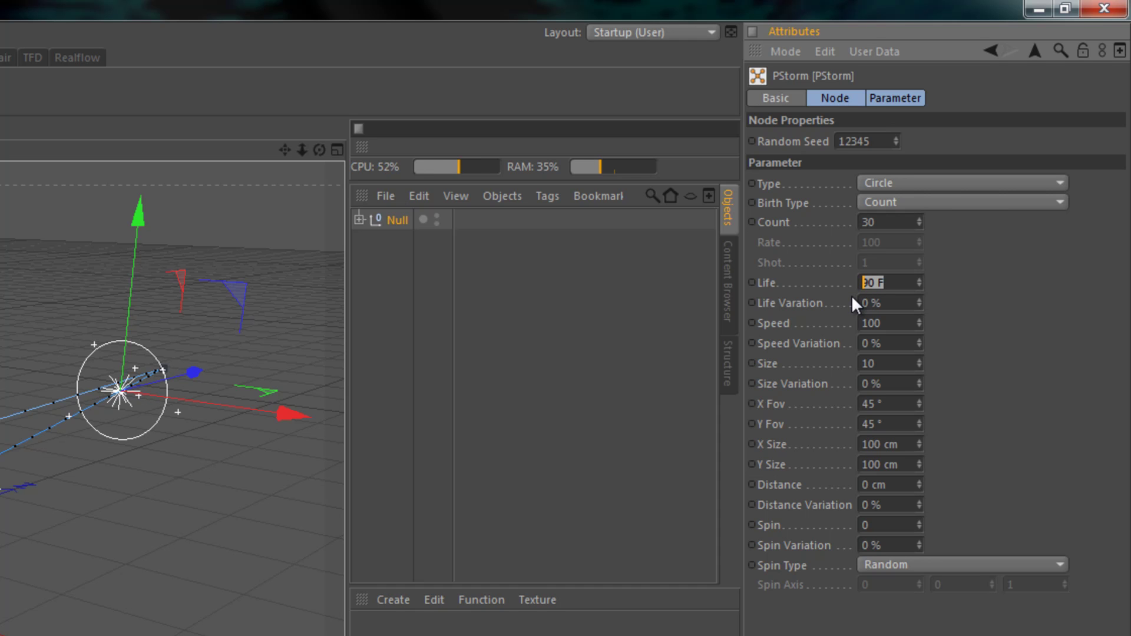
{"action": "left_click", "coordinate": [962, 274]}
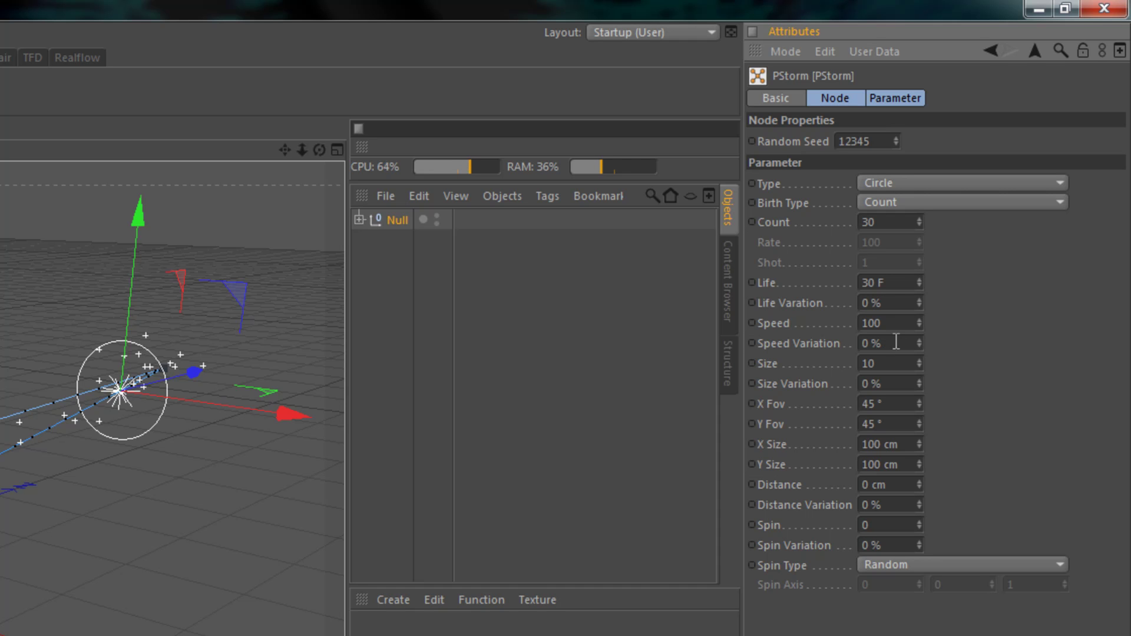
{"action": "left_click", "coordinate": [885, 371]}
{"action": "type", "text": "0"}
{"action": "key", "text": "Return"}
Step: Set the PStorm emitter's X Size and Y Size to 1 cm
{"action": "double_click", "coordinate": [866, 444]}
{"action": "type", "text": "1"}
{"action": "key", "text": "Tab"}
{"action": "type", "text": "1"}
{"action": "key", "text": "Return"}
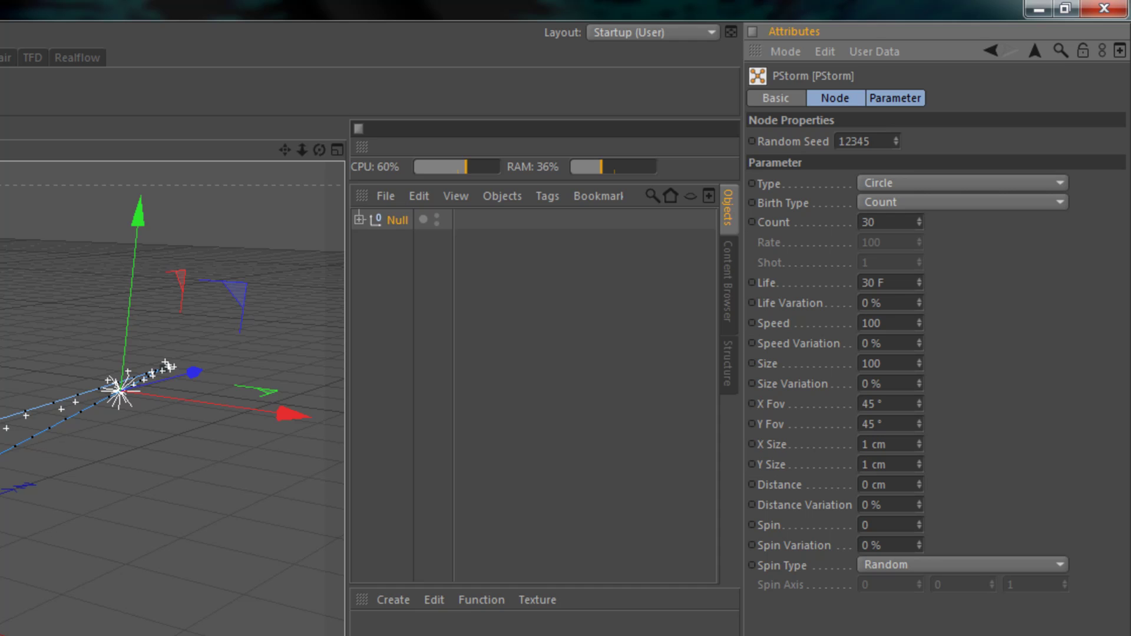
{"action": "key", "text": "shift+f"}
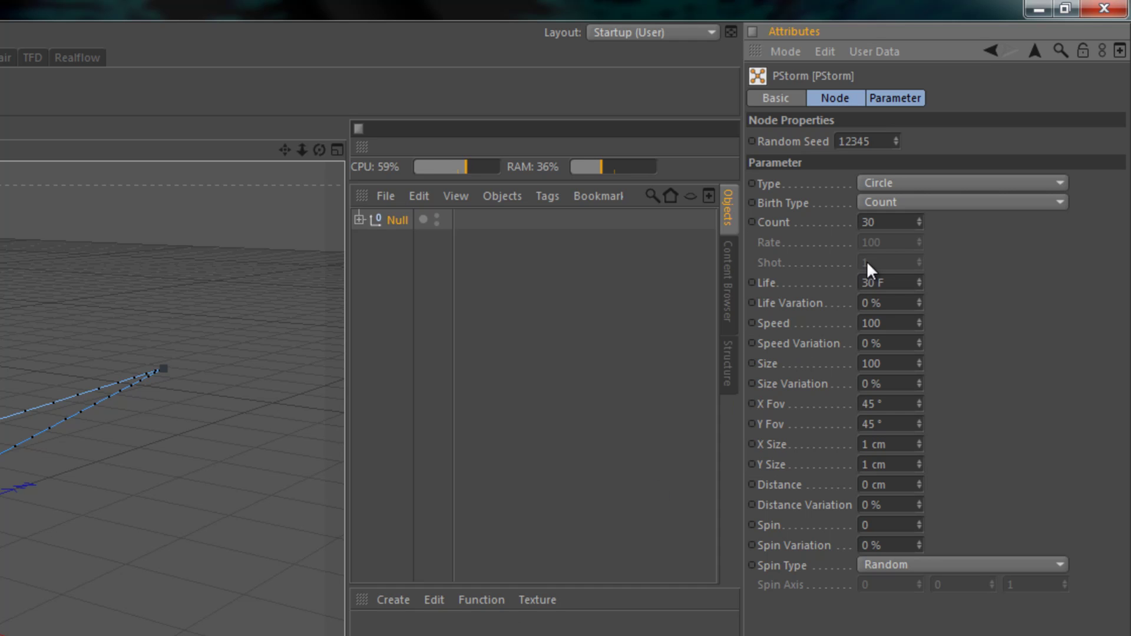
Step: Lower the particle Count to 15 and set X Fov and Y Fov to 0°
{"action": "double_click", "coordinate": [870, 222]}
{"action": "type", "text": "15"}
{"action": "key", "text": "Return"}
{"action": "double_click", "coordinate": [863, 405]}
{"action": "type", "text": "0"}
{"action": "double_click", "coordinate": [897, 419]}
{"action": "type", "text": "0"}
{"action": "key", "text": "Return"}
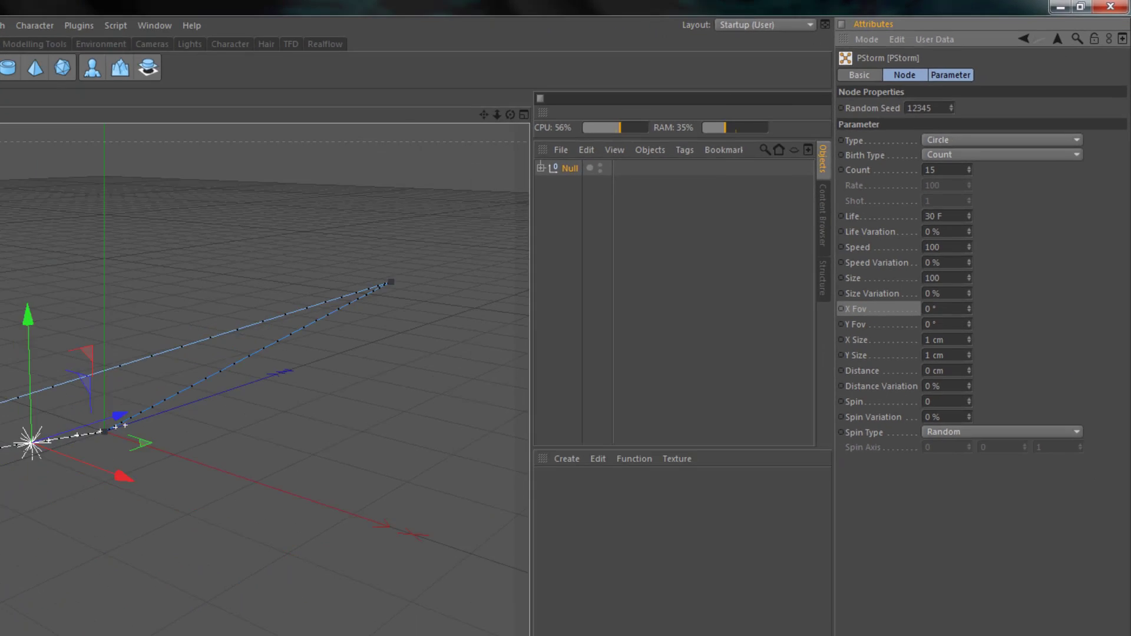
Step: Play the particle stream from the start, stop at frame 12, and render the view (black result)
{"action": "left_click", "coordinate": [439, 594]}
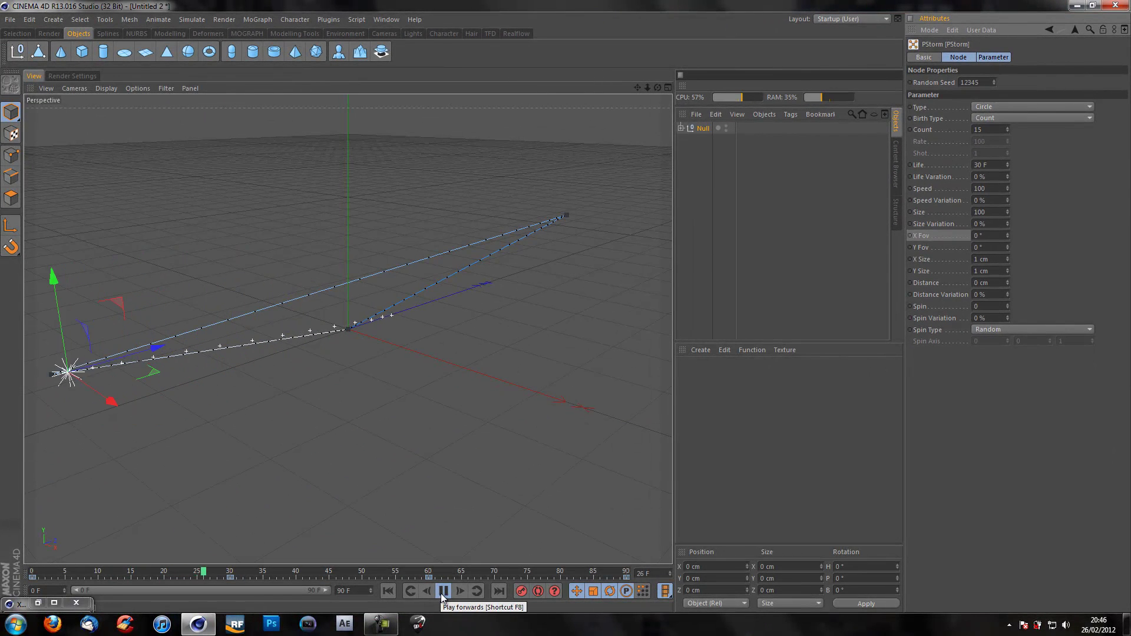
{"action": "left_click", "coordinate": [442, 592]}
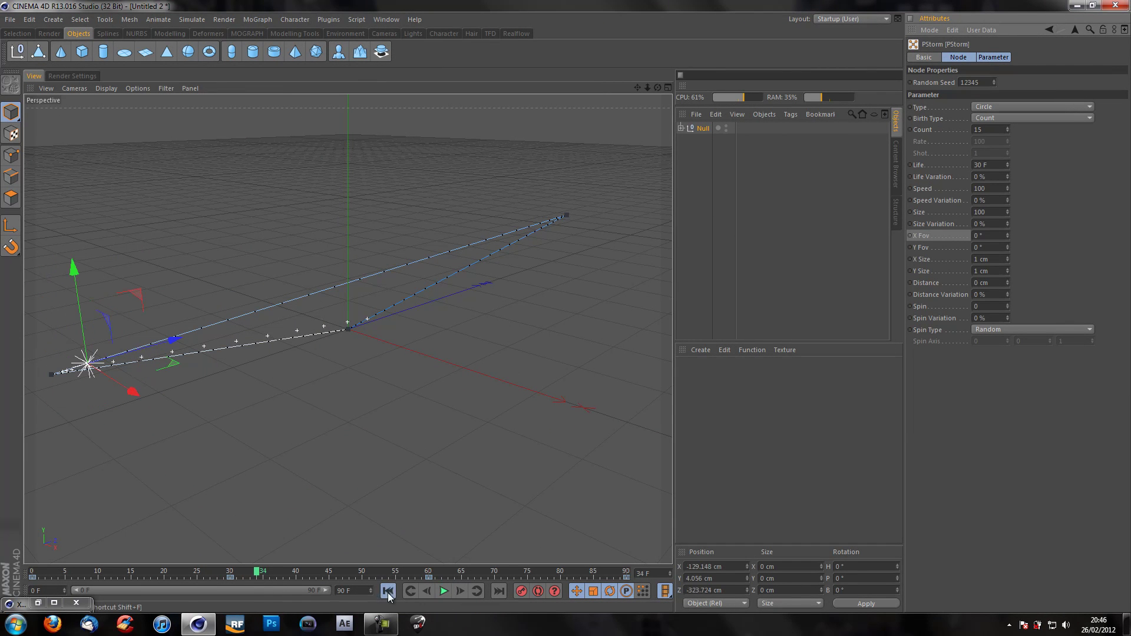
{"action": "left_click", "coordinate": [388, 593]}
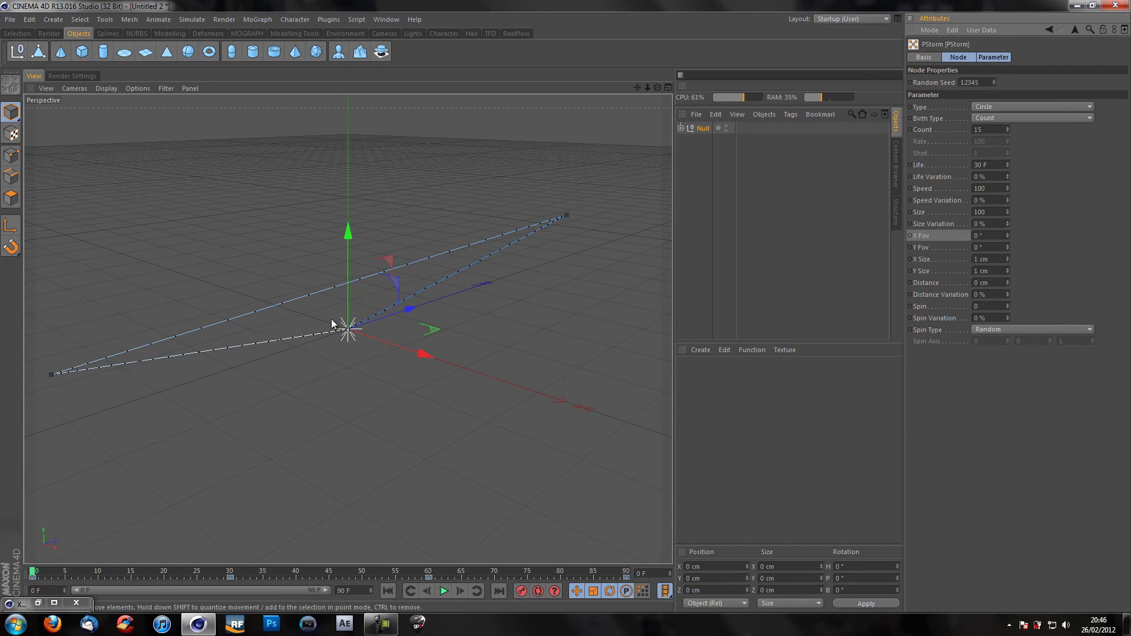
{"action": "left_click", "coordinate": [444, 594]}
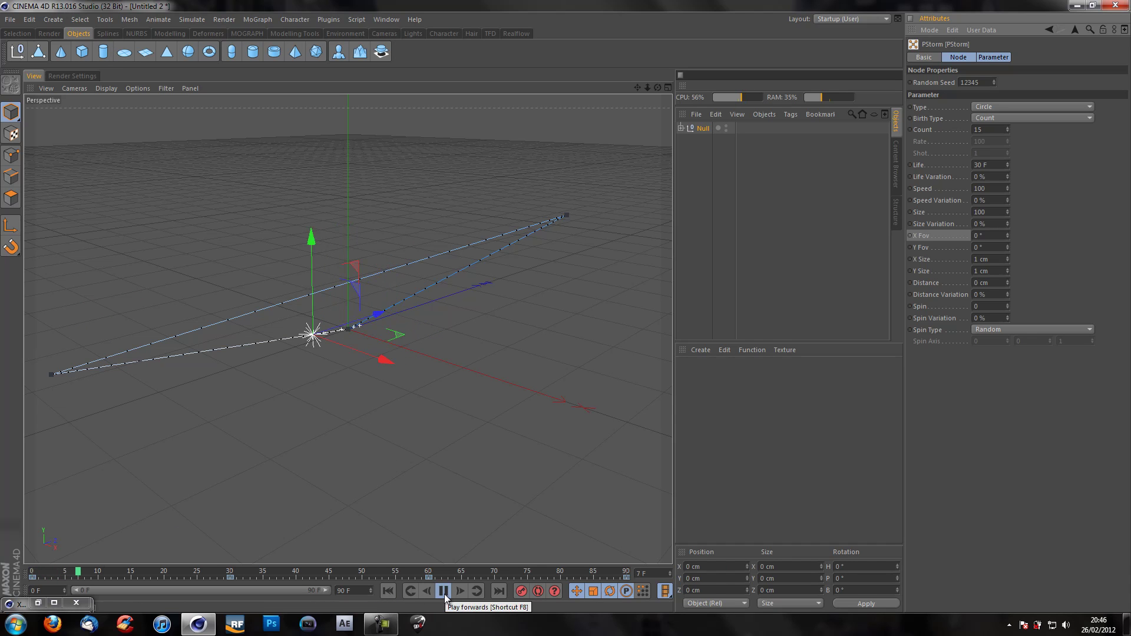
{"action": "left_click", "coordinate": [444, 593]}
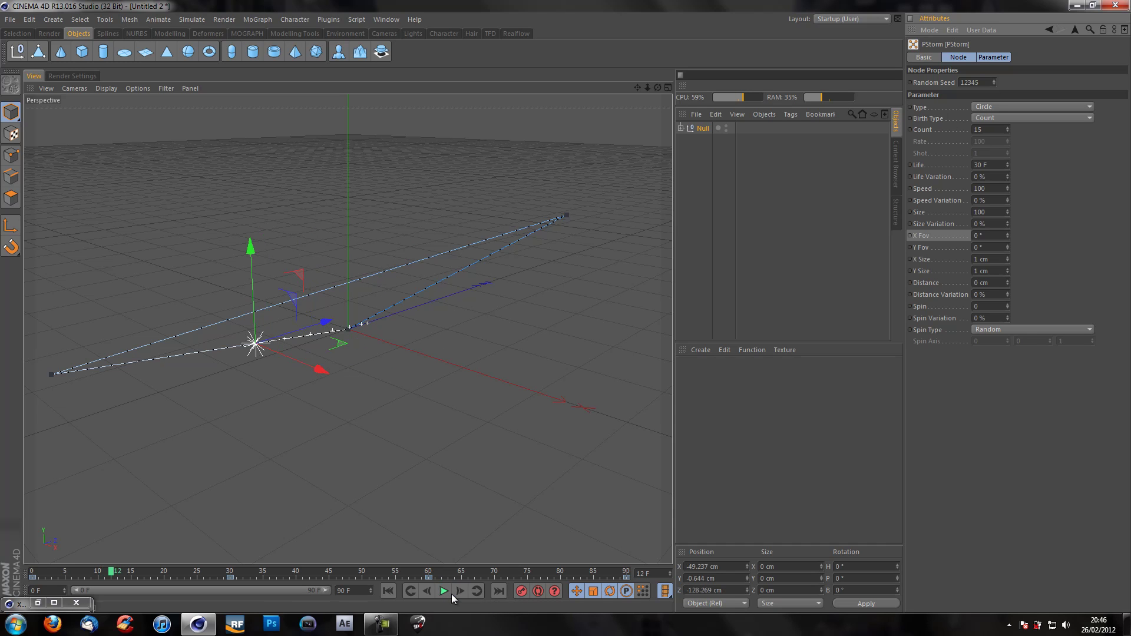
{"action": "key", "text": "ctrl+r"}
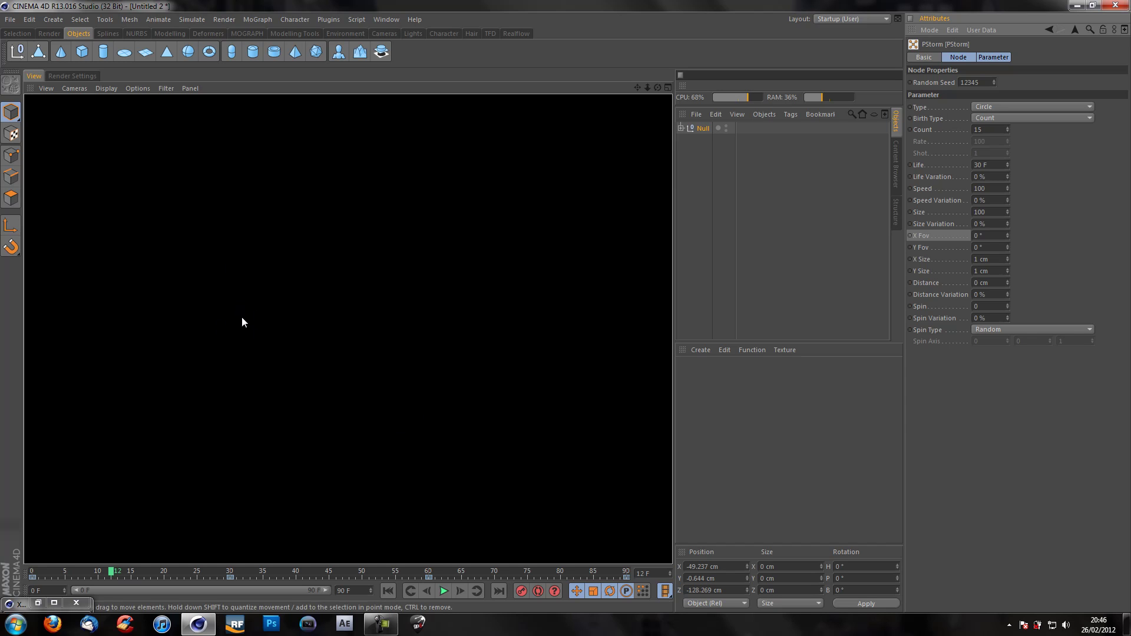
Step: Select the Light inside the Null and give it a Star 2 lens glow
{"action": "left_click", "coordinate": [680, 128]}
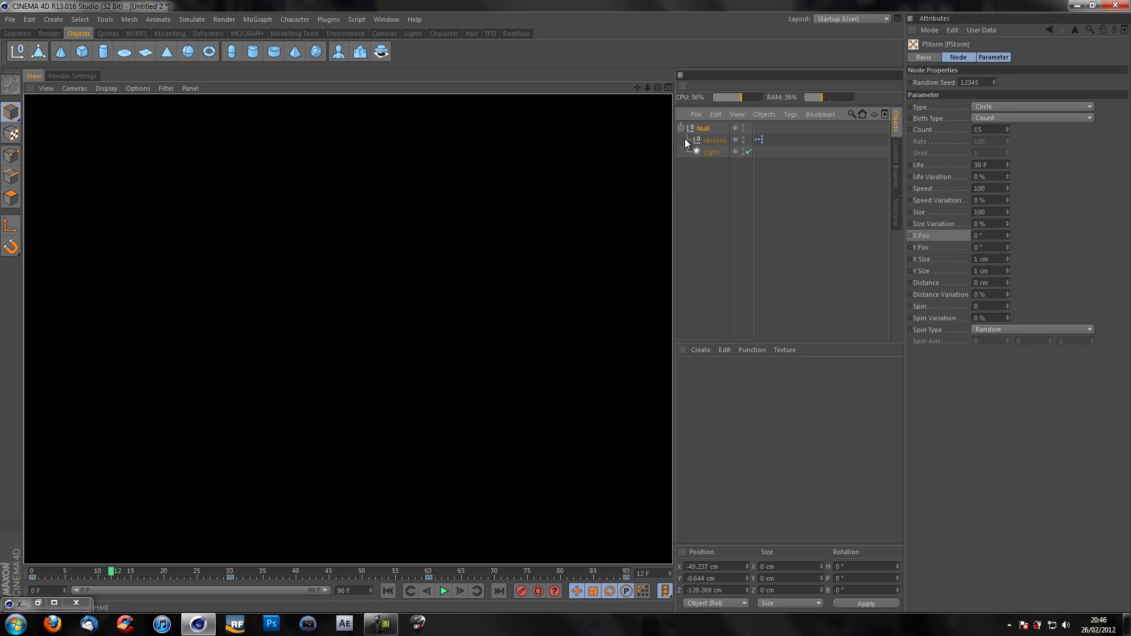
{"action": "left_click", "coordinate": [710, 151]}
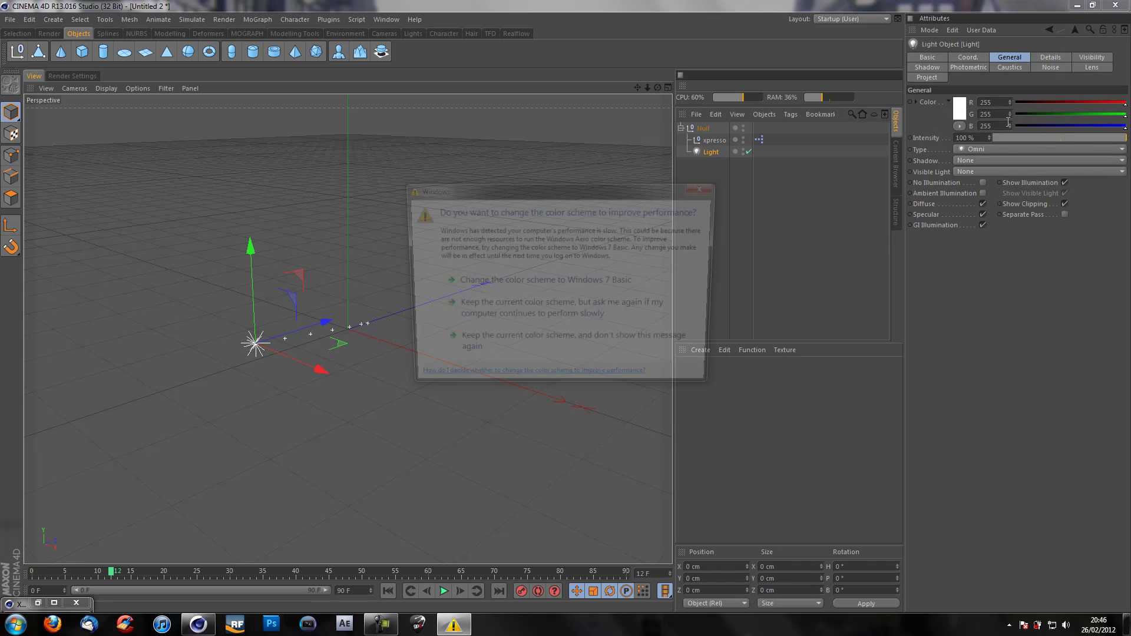
{"action": "left_click", "coordinate": [611, 284]}
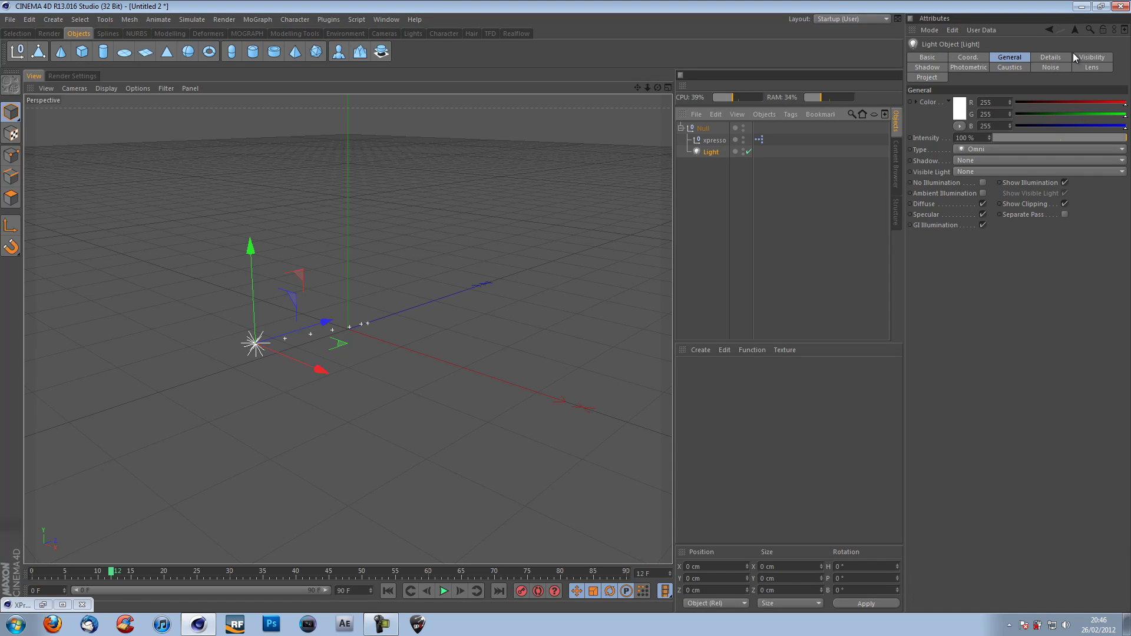
{"action": "left_click", "coordinate": [1082, 68]}
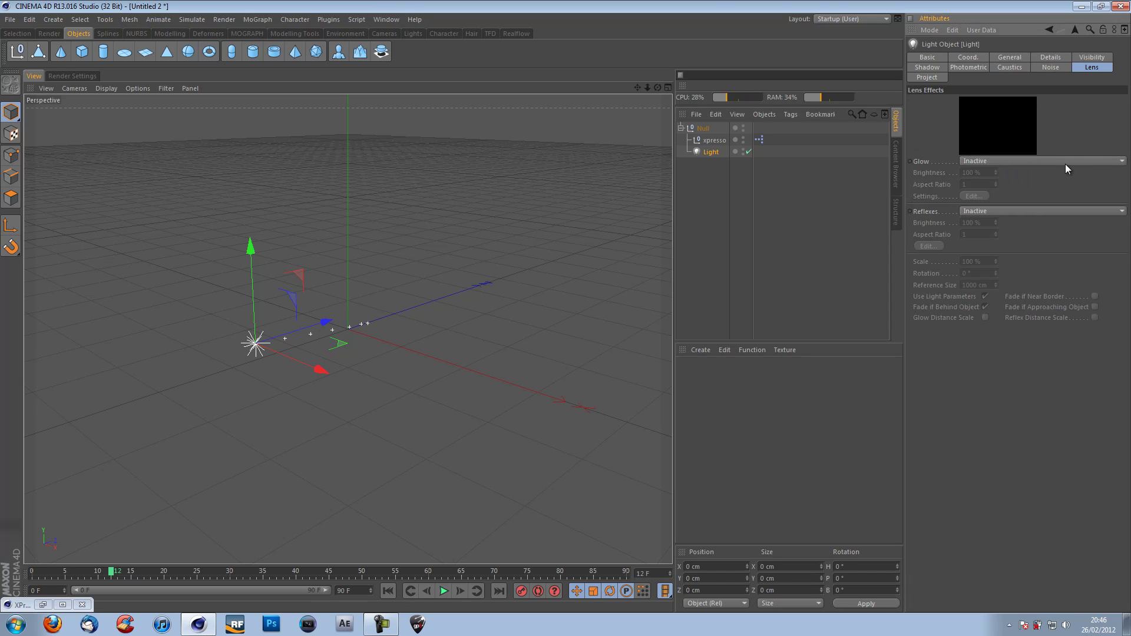
{"action": "left_click", "coordinate": [996, 161]}
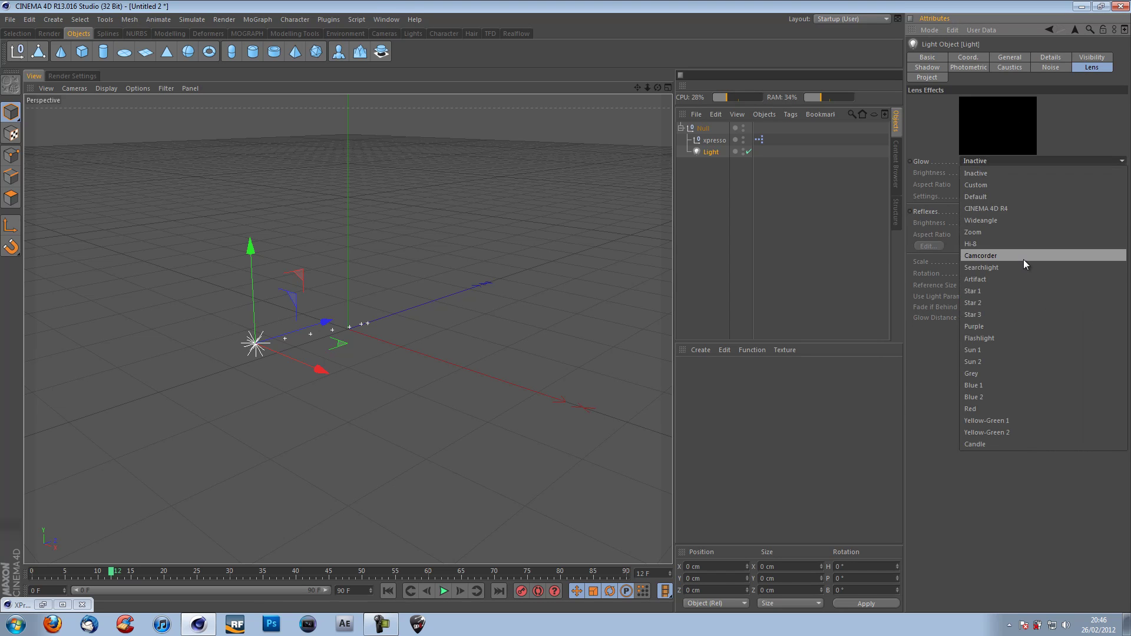
{"action": "left_click", "coordinate": [1031, 300]}
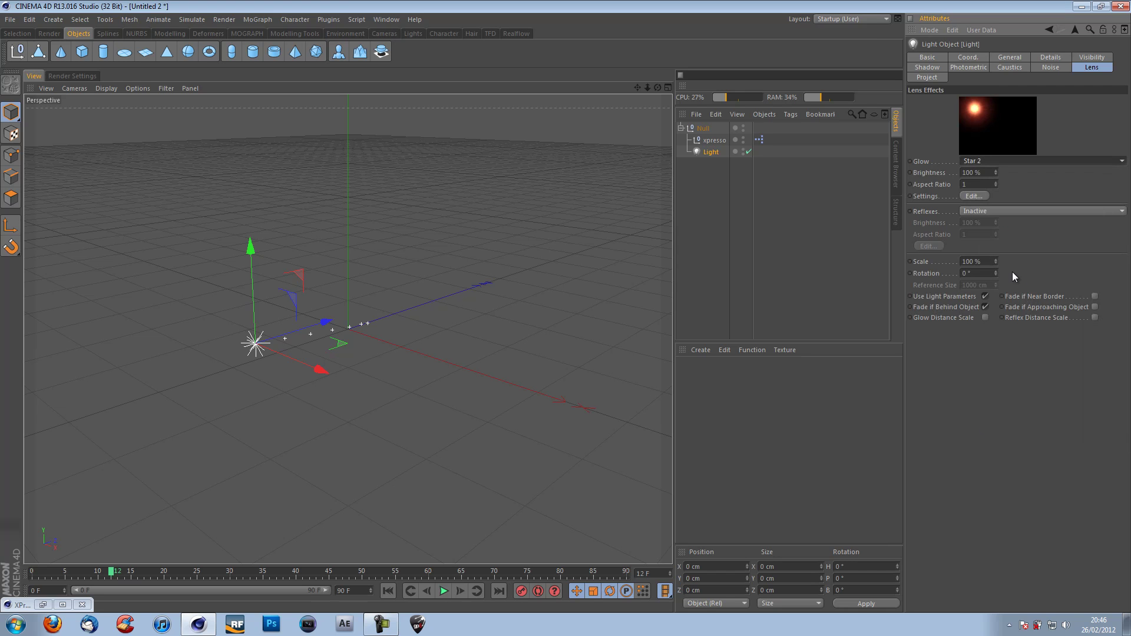
Step: Change the lens glow colour to dark teal by setting its red channel to 0
{"action": "left_click", "coordinate": [981, 196]}
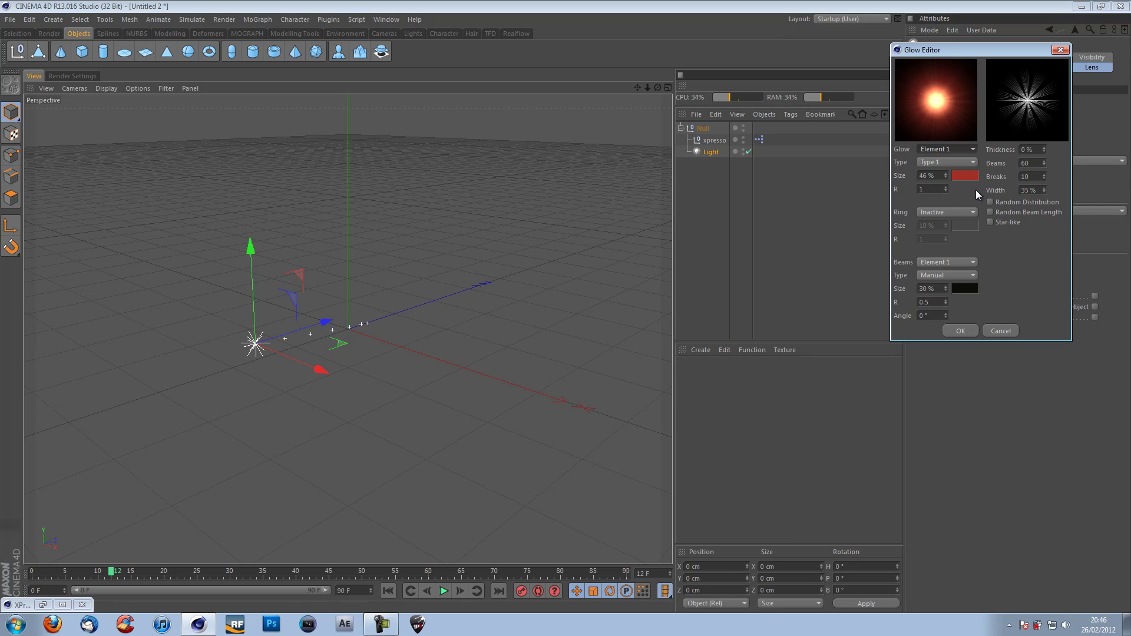
{"action": "left_click", "coordinate": [962, 175]}
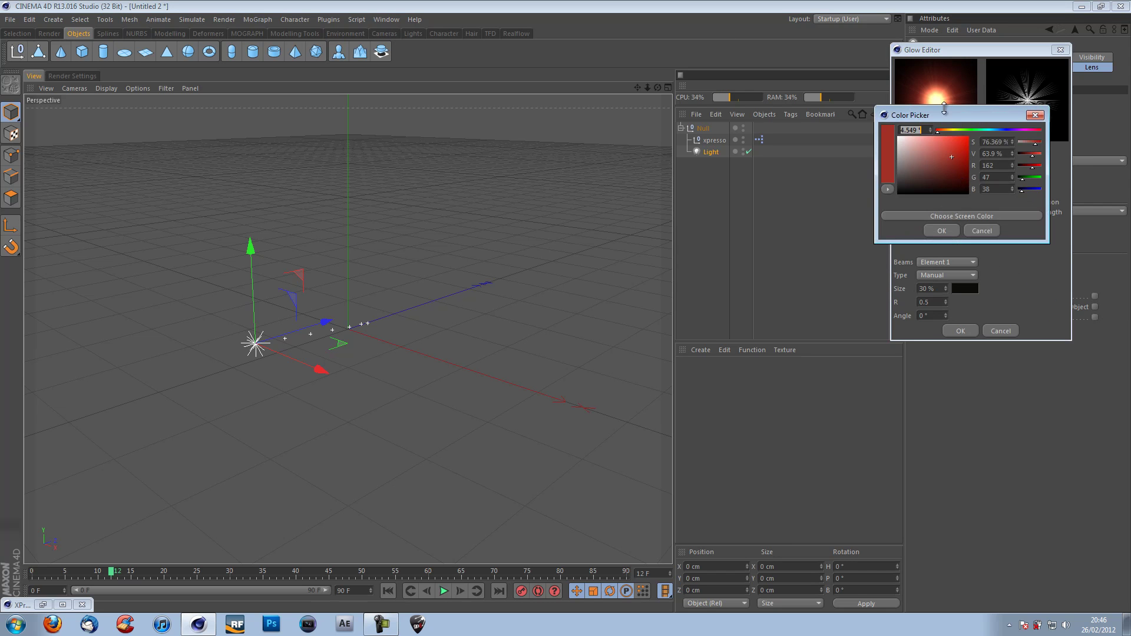
{"action": "double_click", "coordinate": [989, 167]}
{"action": "type", "text": "0"}
{"action": "key", "text": "Return"}
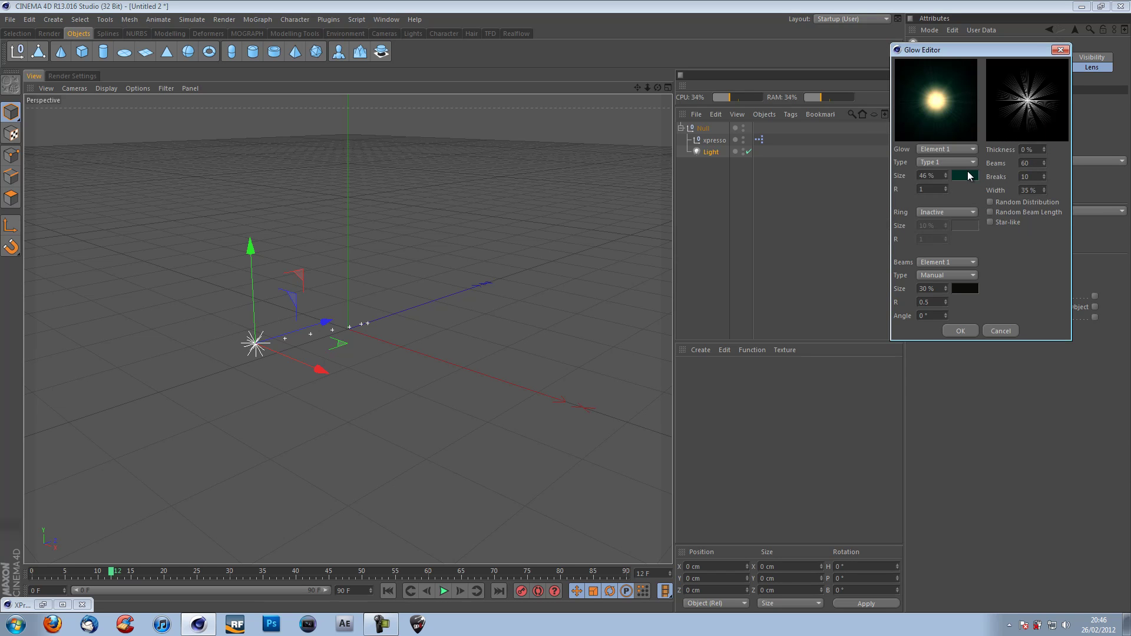
{"action": "left_click", "coordinate": [970, 177]}
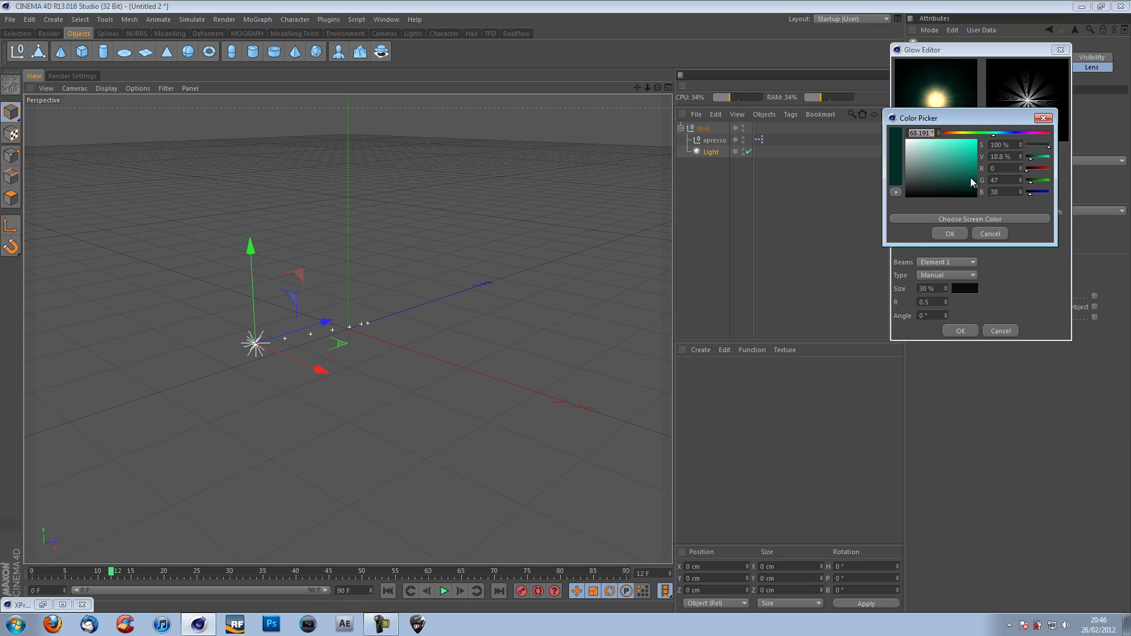
{"action": "left_click", "coordinate": [958, 234]}
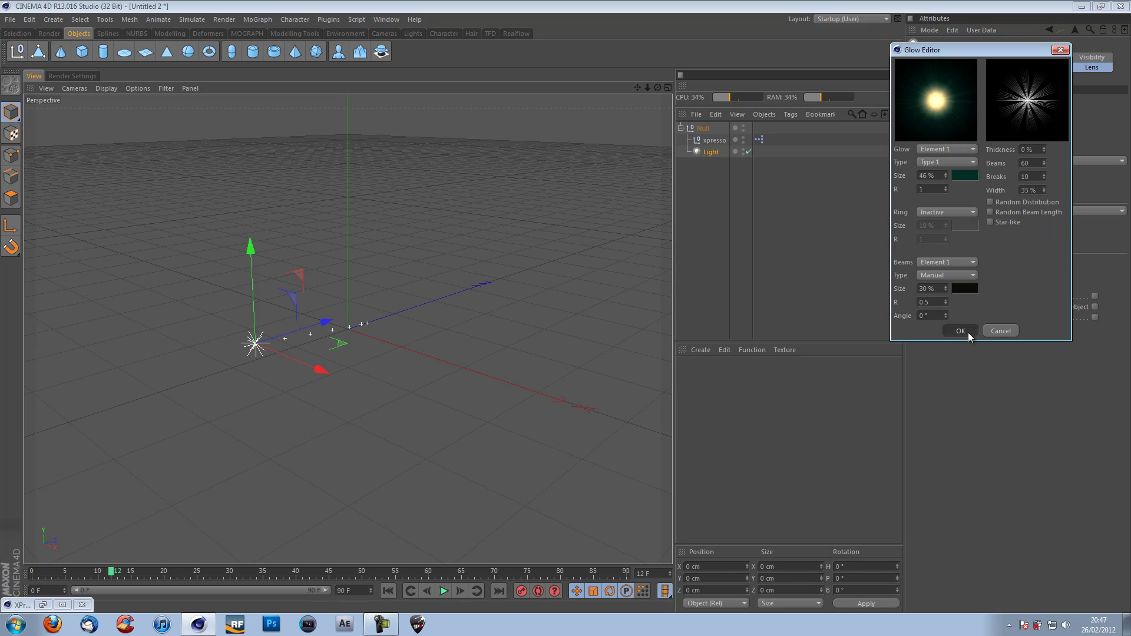
{"action": "left_click", "coordinate": [962, 331]}
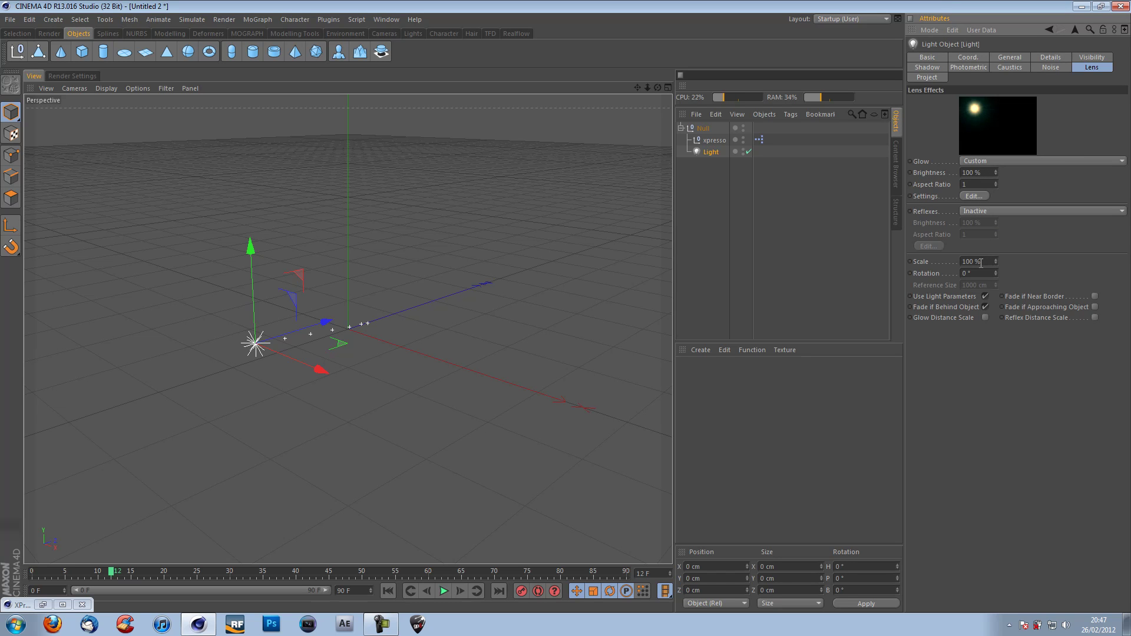
Step: Render the glow, reduce the lens glow Scale to 50%, and render again to compare
{"action": "key", "text": "ctrl+r"}
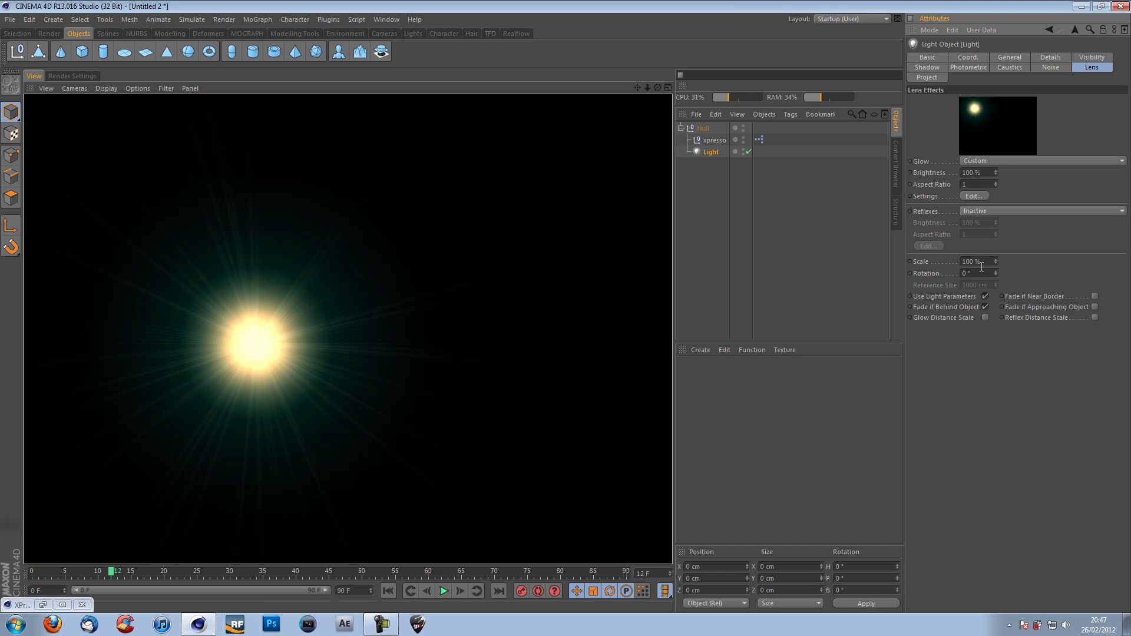
{"action": "left_click", "coordinate": [978, 261]}
{"action": "type", "text": "50"}
{"action": "key", "text": "Return"}
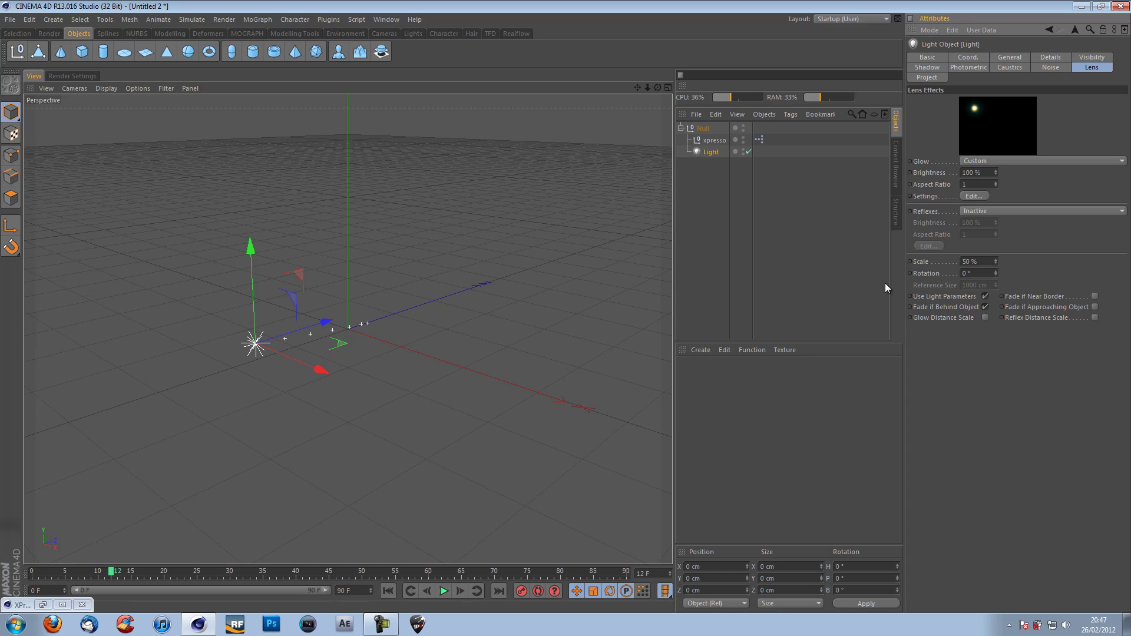
{"action": "key", "text": "ctrl+r"}
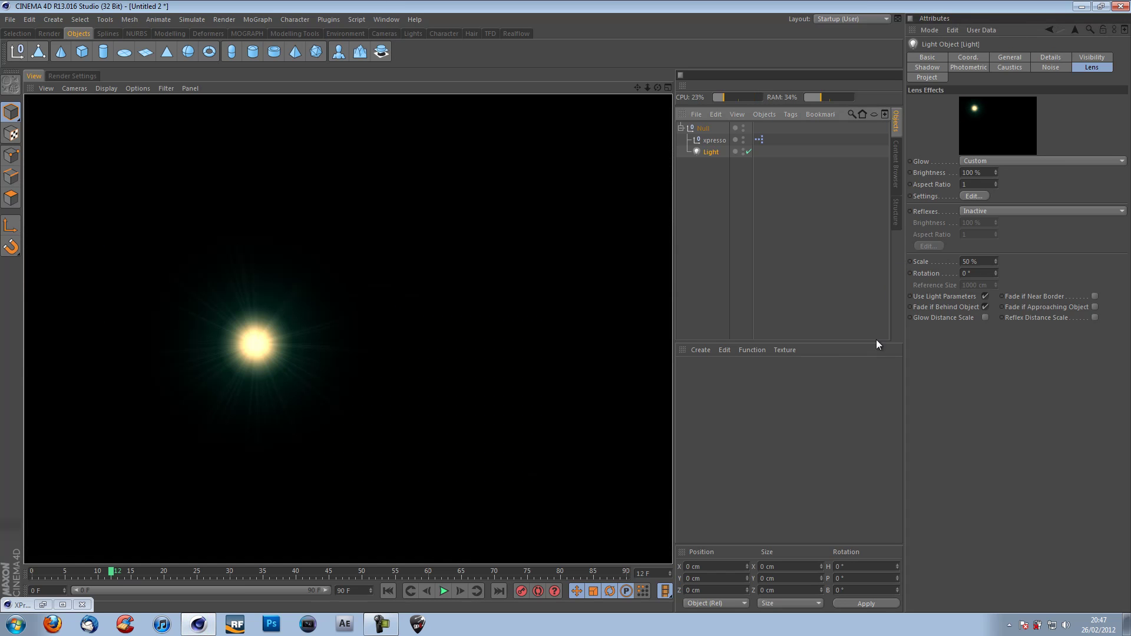
{"action": "left_click", "coordinate": [1025, 58]}
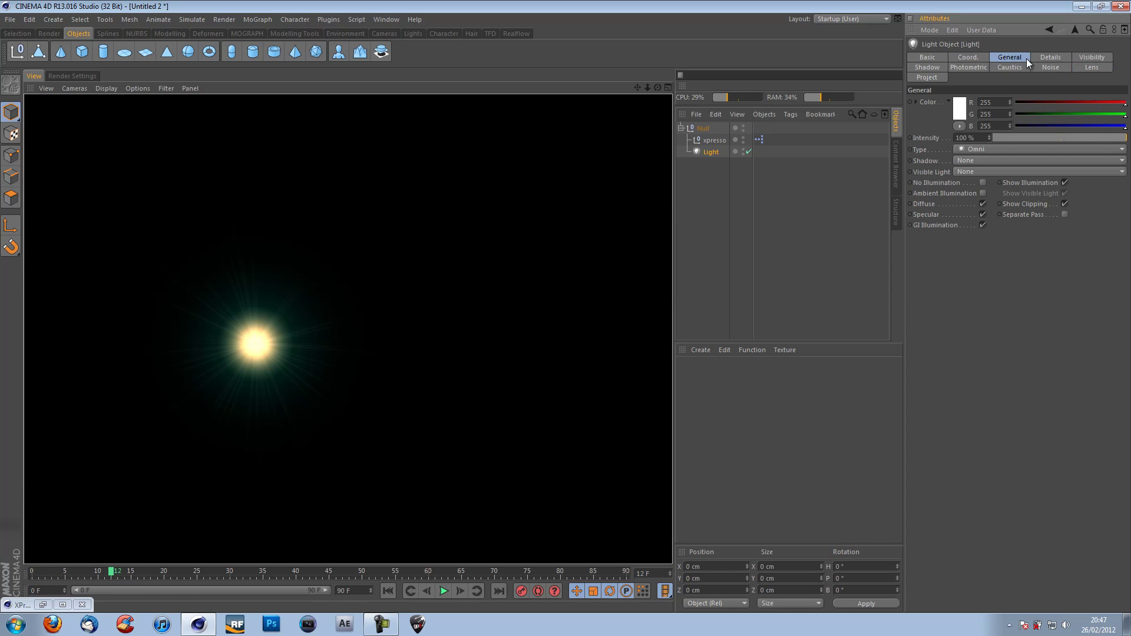
Step: Set the light colour's red channel to 0 and check the lens glow colour stays dark teal
{"action": "double_click", "coordinate": [990, 101]}
{"action": "type", "text": "0"}
{"action": "key", "text": "Return"}
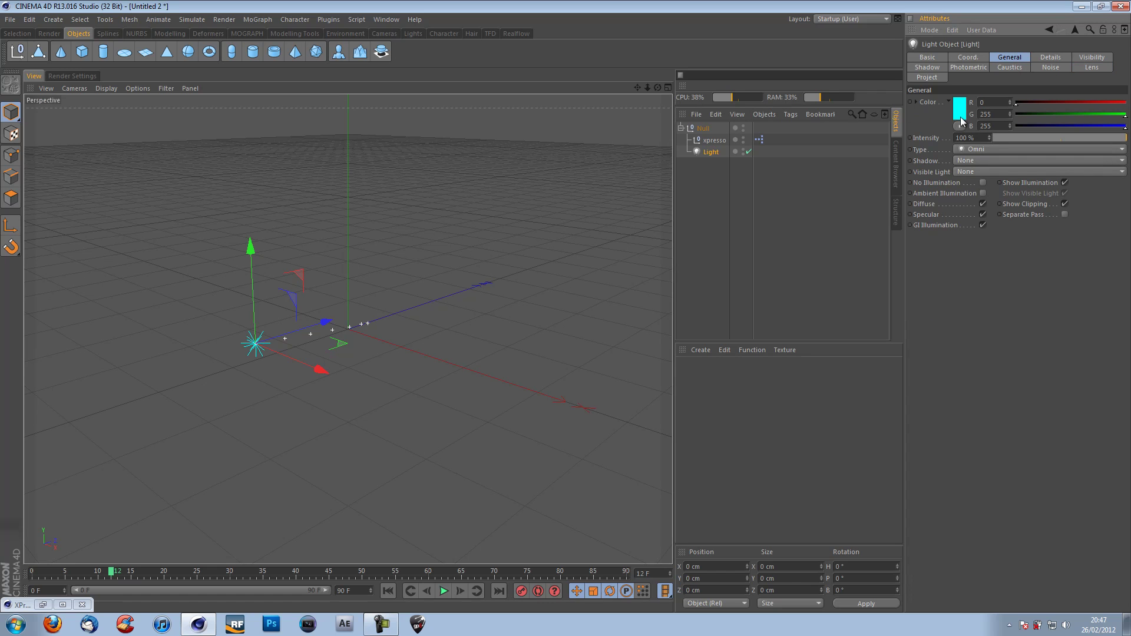
{"action": "double_click", "coordinate": [995, 125]}
{"action": "left_click", "coordinate": [1091, 67]}
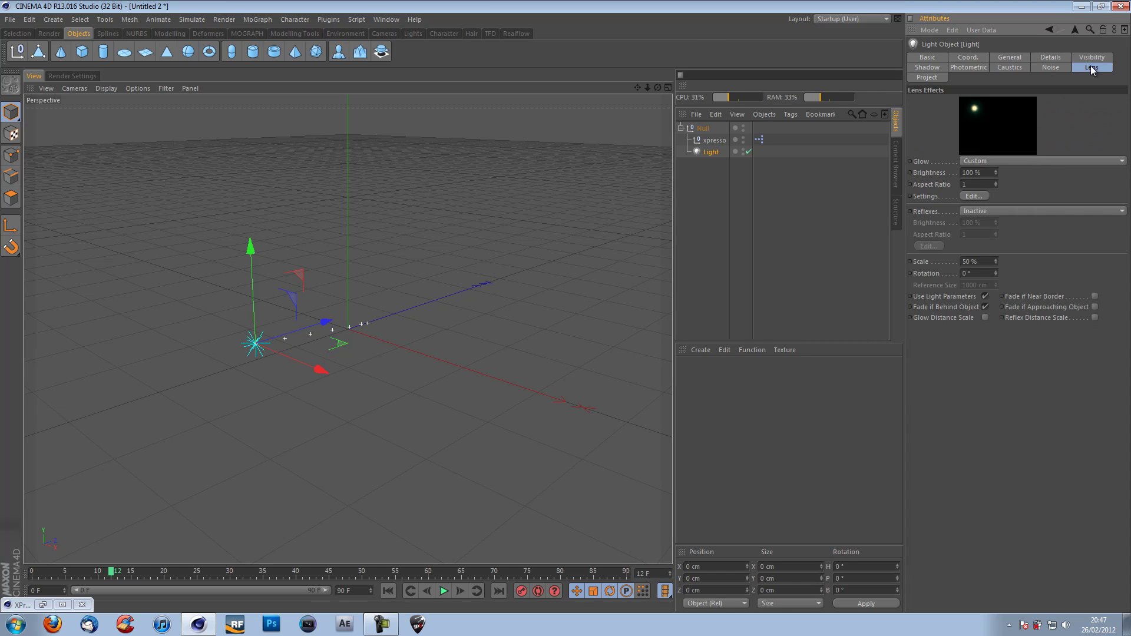
{"action": "left_click", "coordinate": [1003, 159]}
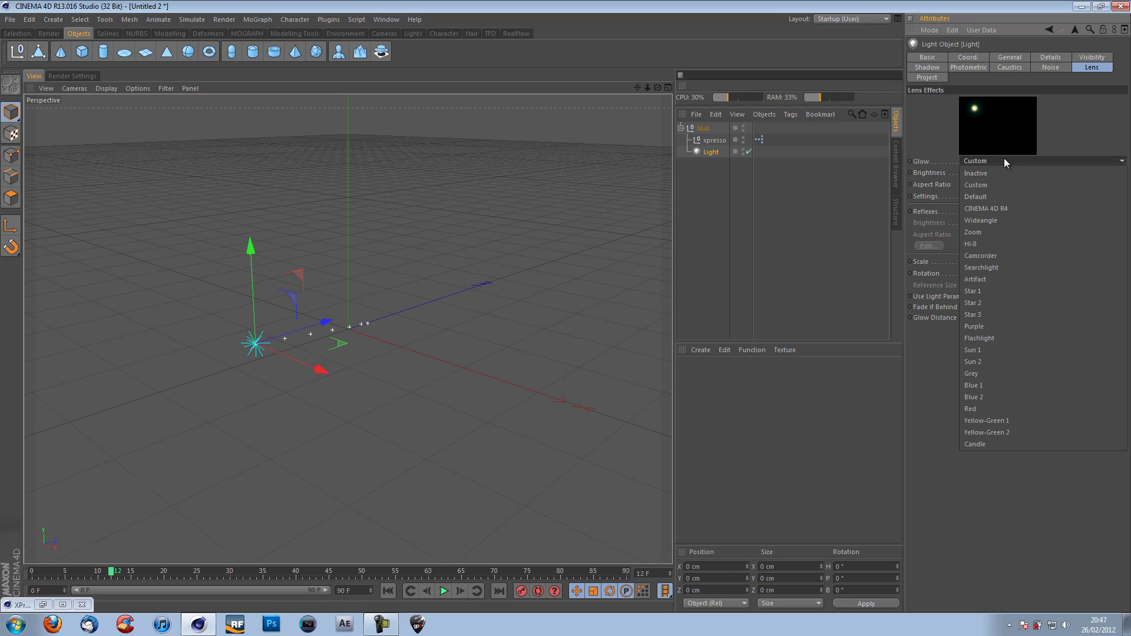
{"action": "left_click", "coordinate": [973, 161]}
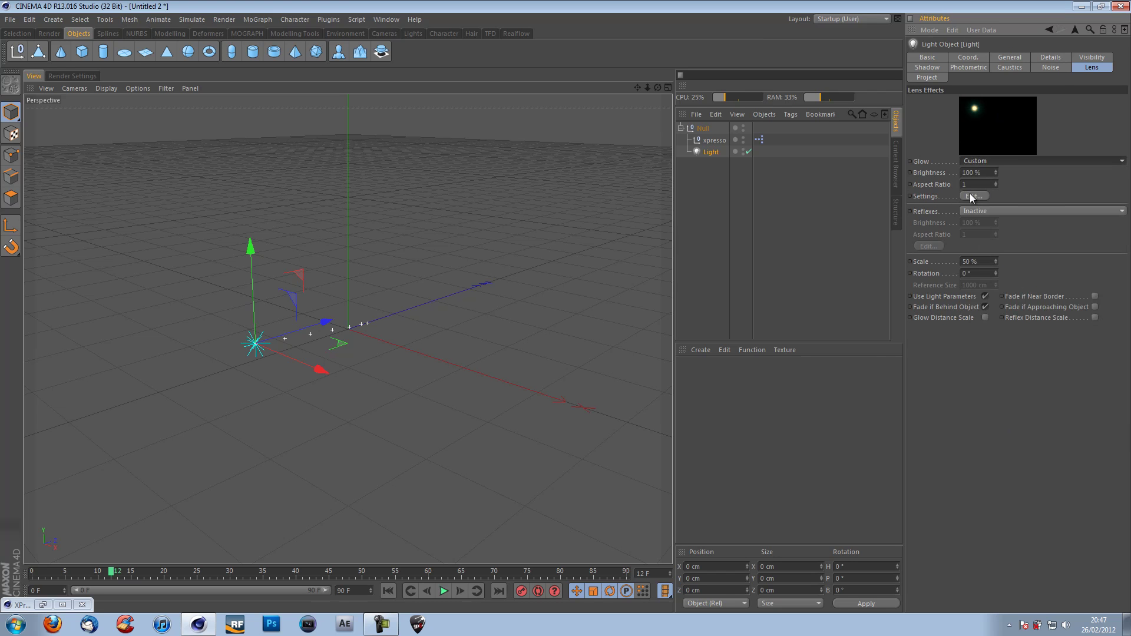
{"action": "left_click", "coordinate": [974, 196]}
{"action": "left_click", "coordinate": [949, 178]}
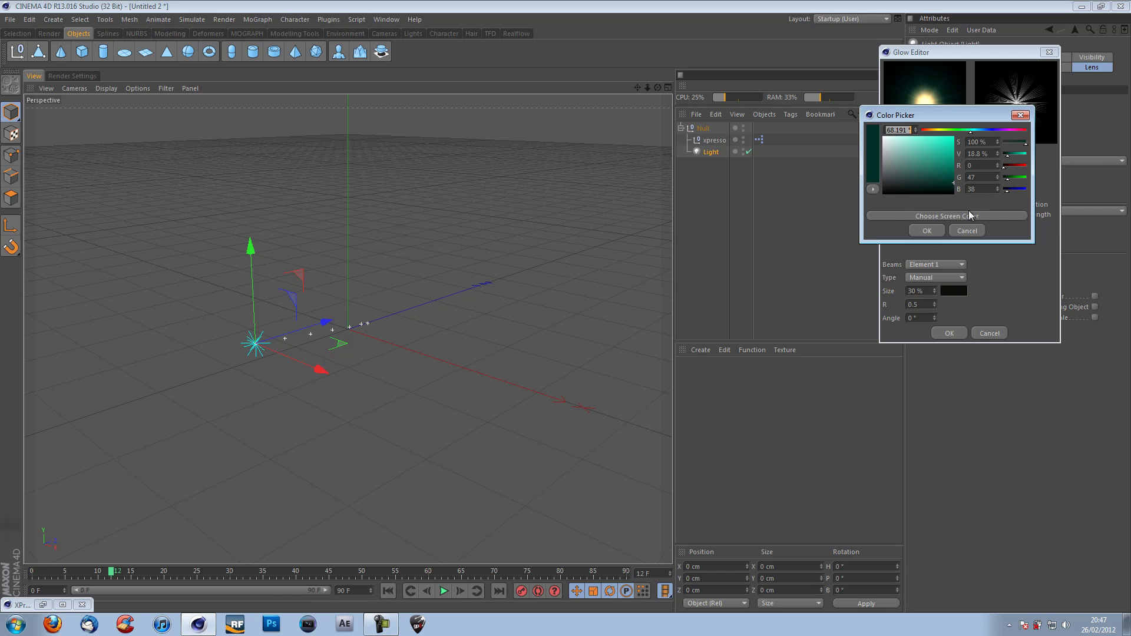
{"action": "left_click", "coordinate": [934, 232]}
{"action": "left_click", "coordinate": [949, 333]}
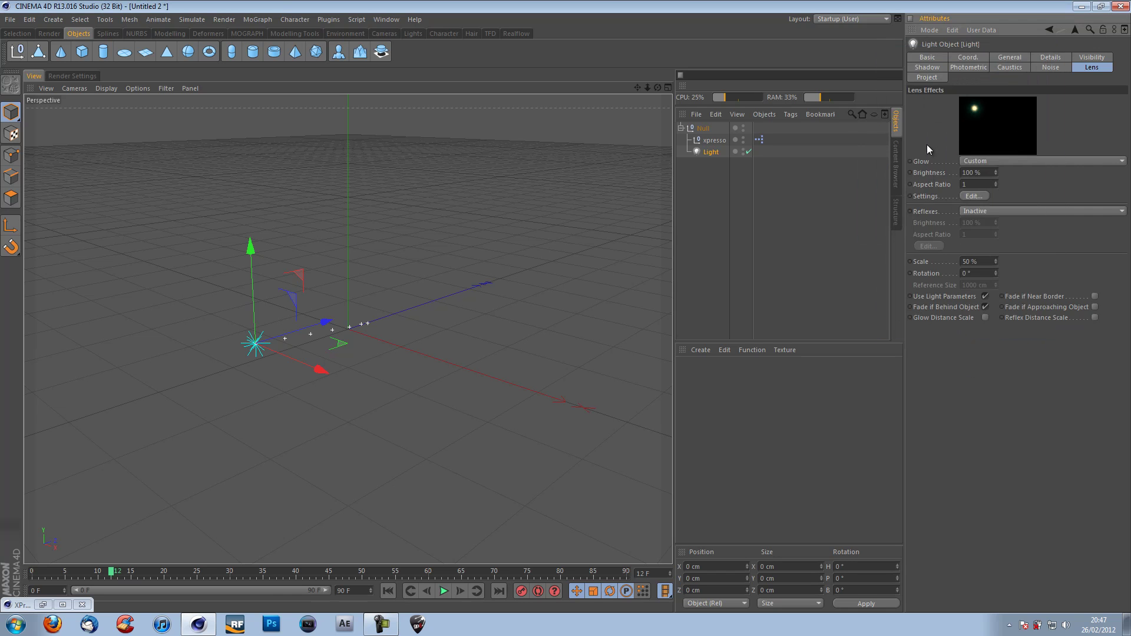
Step: Set the light colour's green channel to 38 and blue channel to 47
{"action": "left_click", "coordinate": [1018, 54]}
{"action": "key", "text": "Tab"}
{"action": "type", "text": "38"}
{"action": "key", "text": "Tab"}
{"action": "type", "text": "47"}
{"action": "key", "text": "Return"}
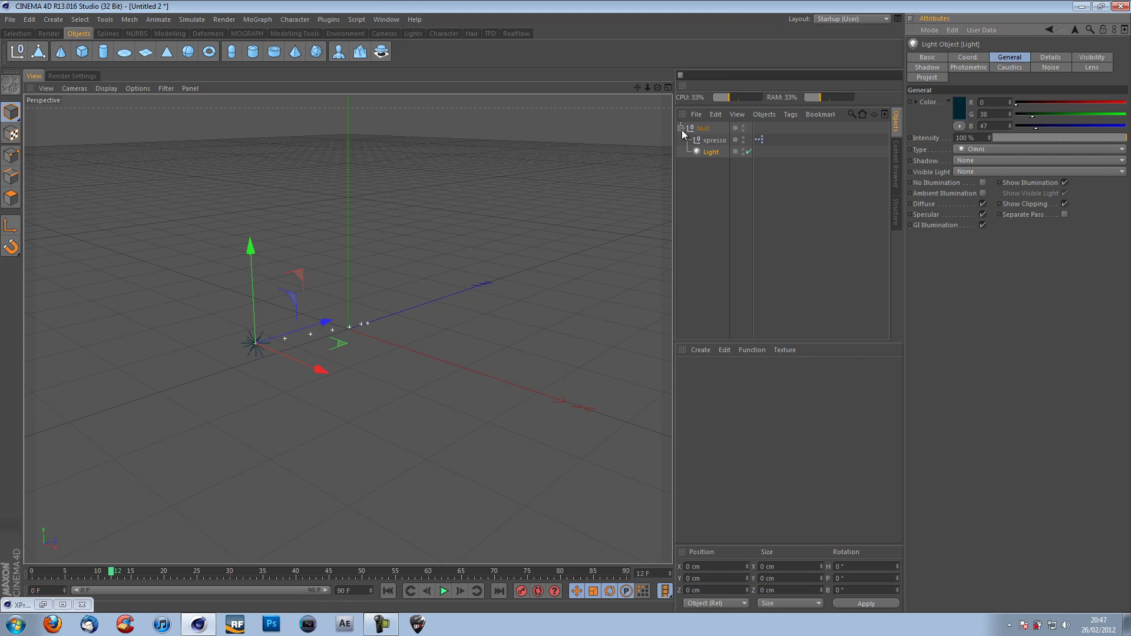
Step: Rename the parent Null to 'Light' and collapse it so its children are hidden
{"action": "double_click", "coordinate": [704, 127]}
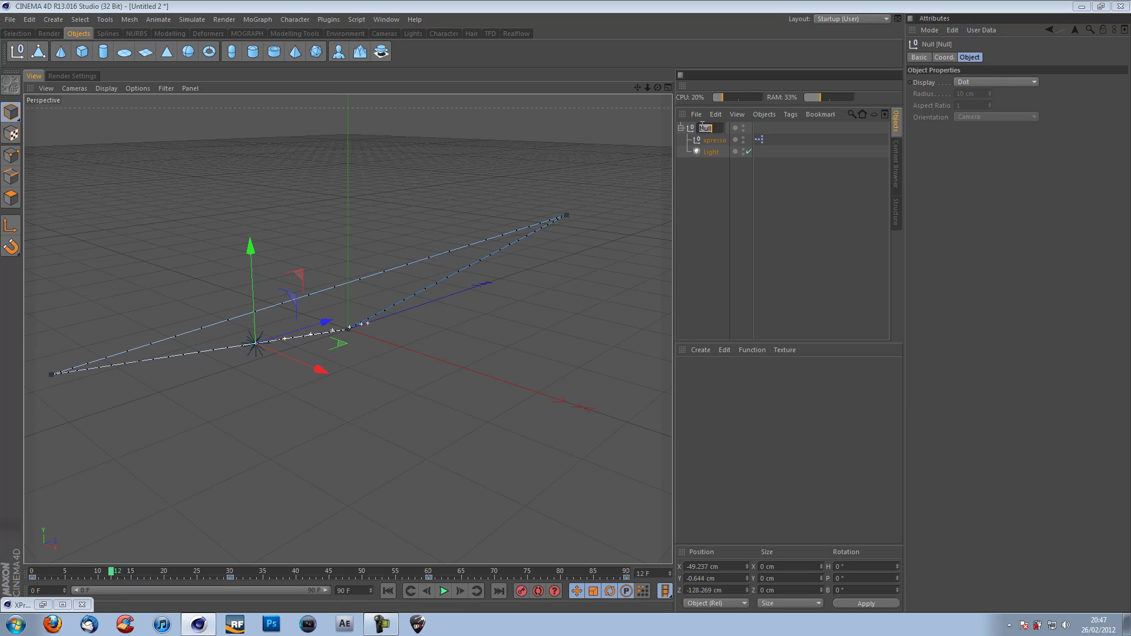
{"action": "type", "text": "Light"}
{"action": "key", "text": "Return"}
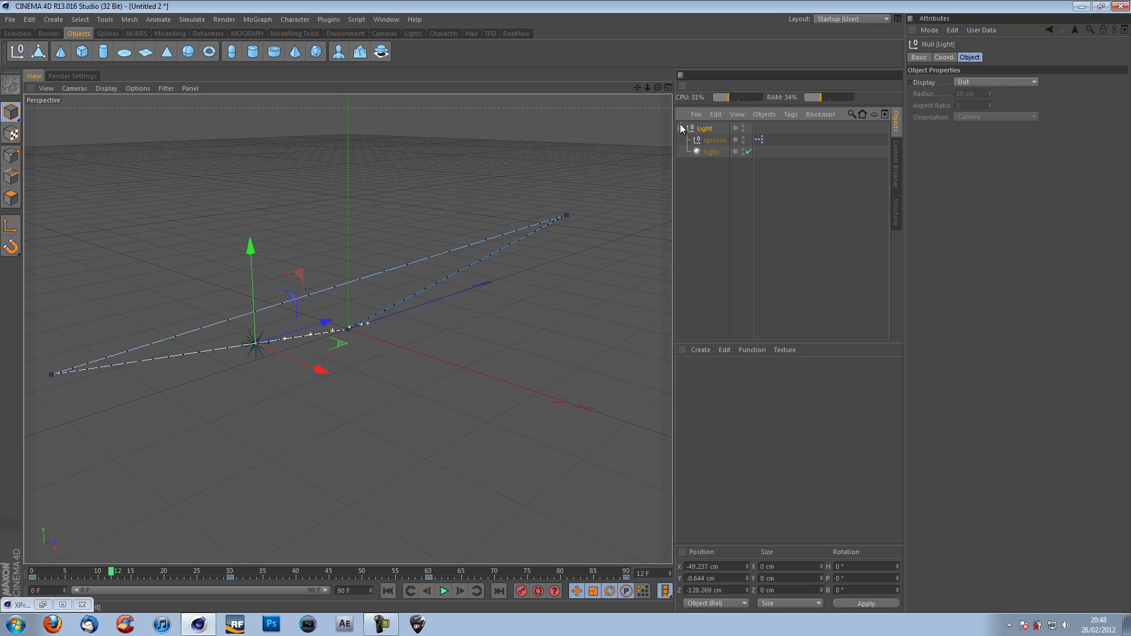
{"action": "left_click", "coordinate": [681, 128]}
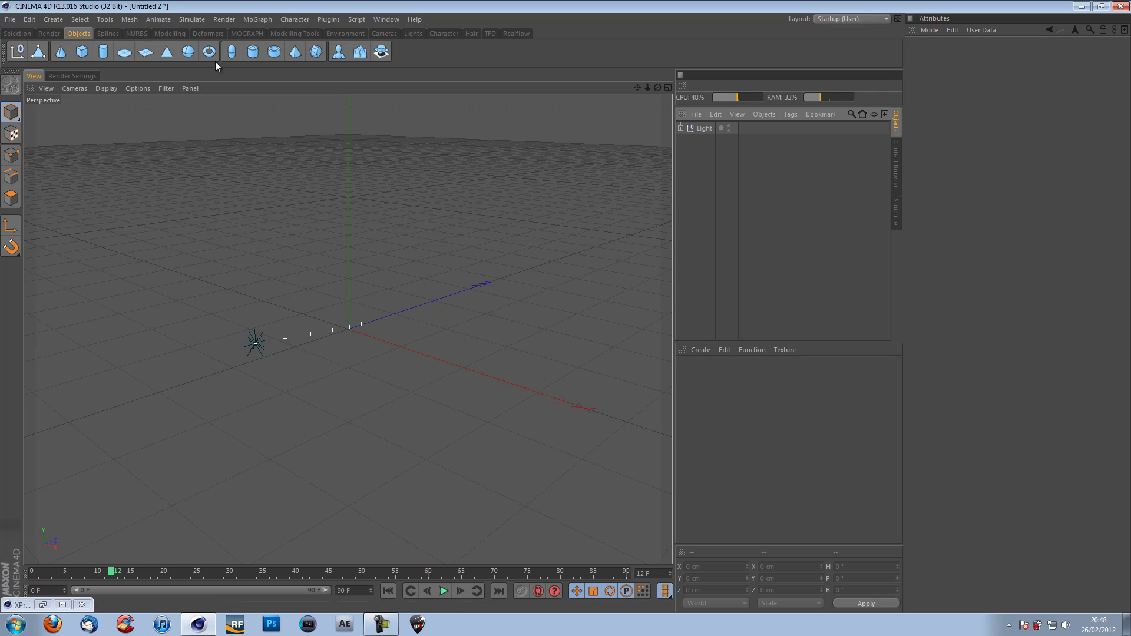
Step: Add a Sweep NURBS and a 10 cm-radius Circle, and parent the Circle under the Sweep
{"action": "left_click", "coordinate": [158, 34]}
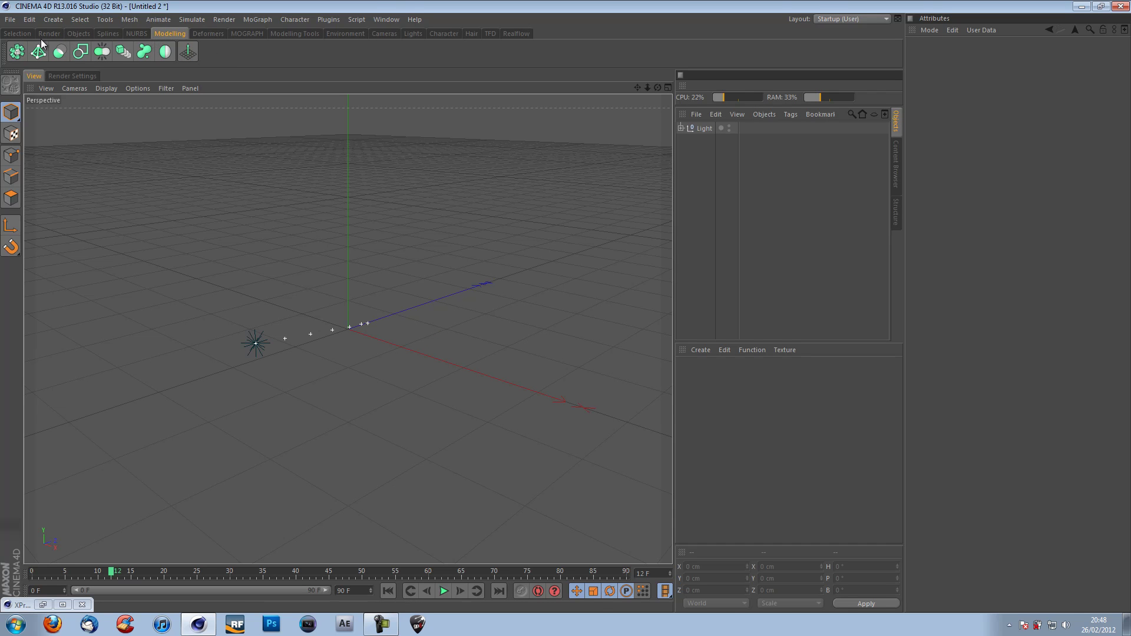
{"action": "left_click", "coordinate": [138, 34]}
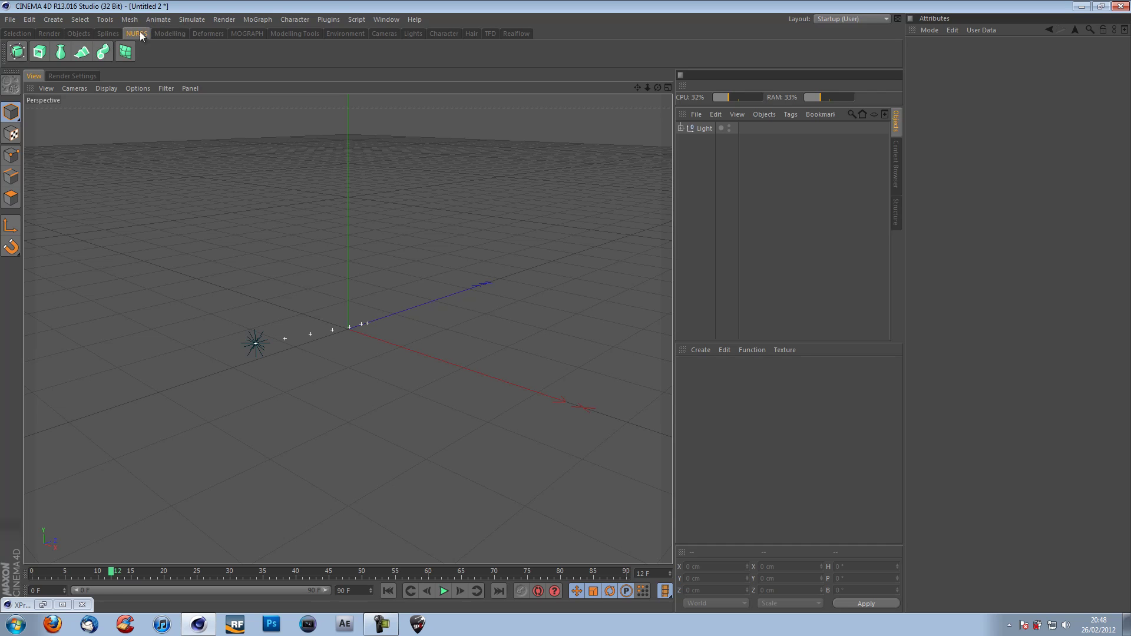
{"action": "left_click", "coordinate": [103, 51]}
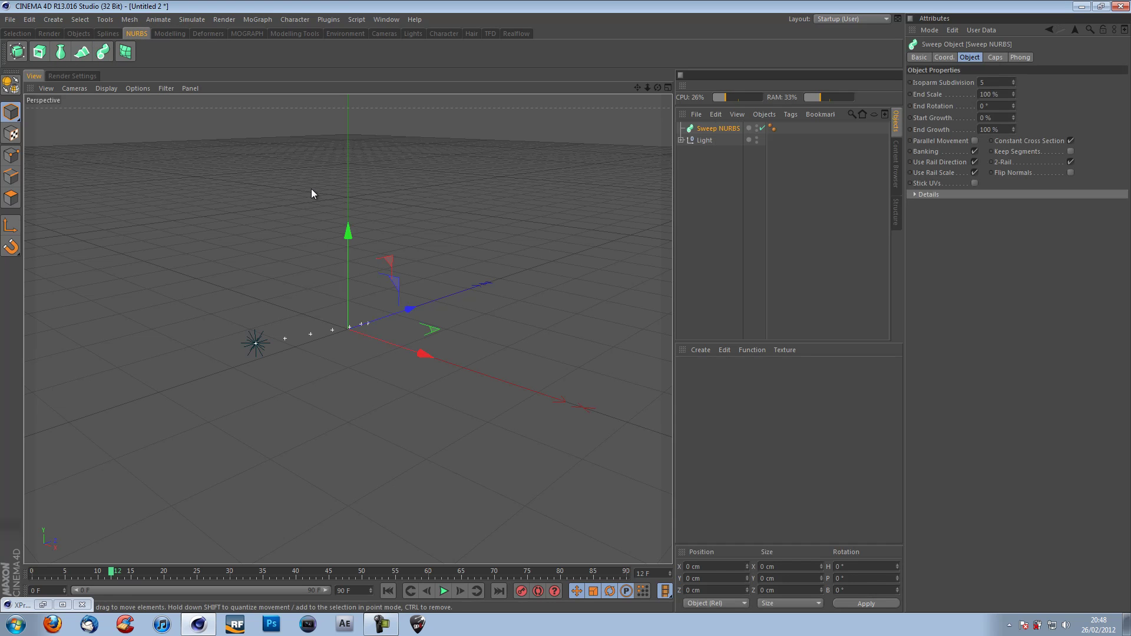
{"action": "left_click", "coordinate": [117, 33]}
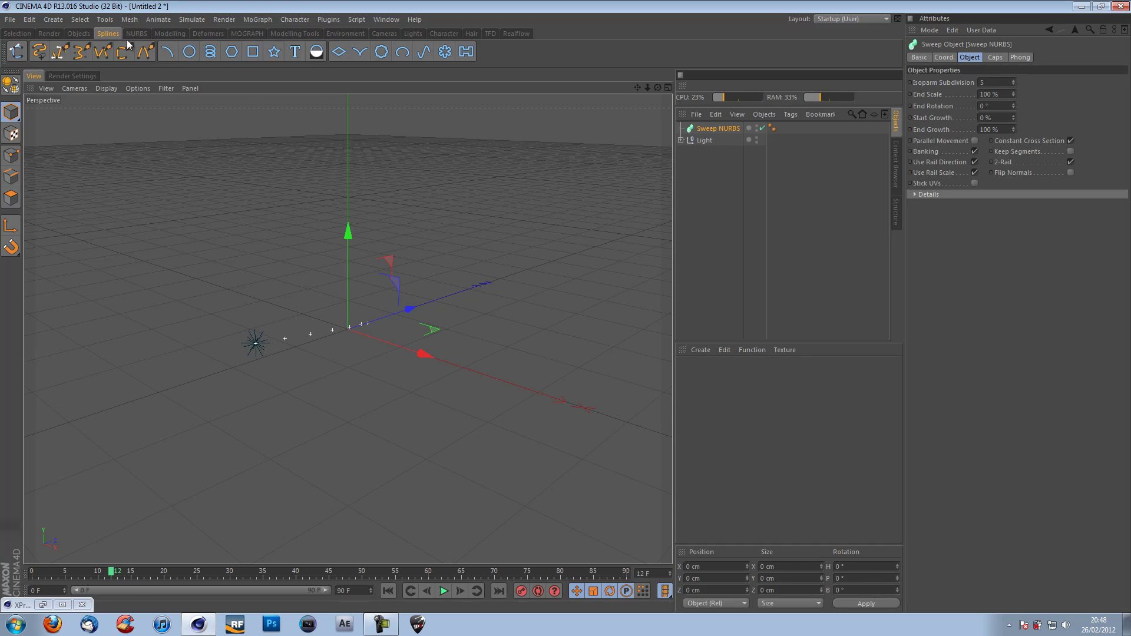
{"action": "left_click", "coordinate": [189, 52]}
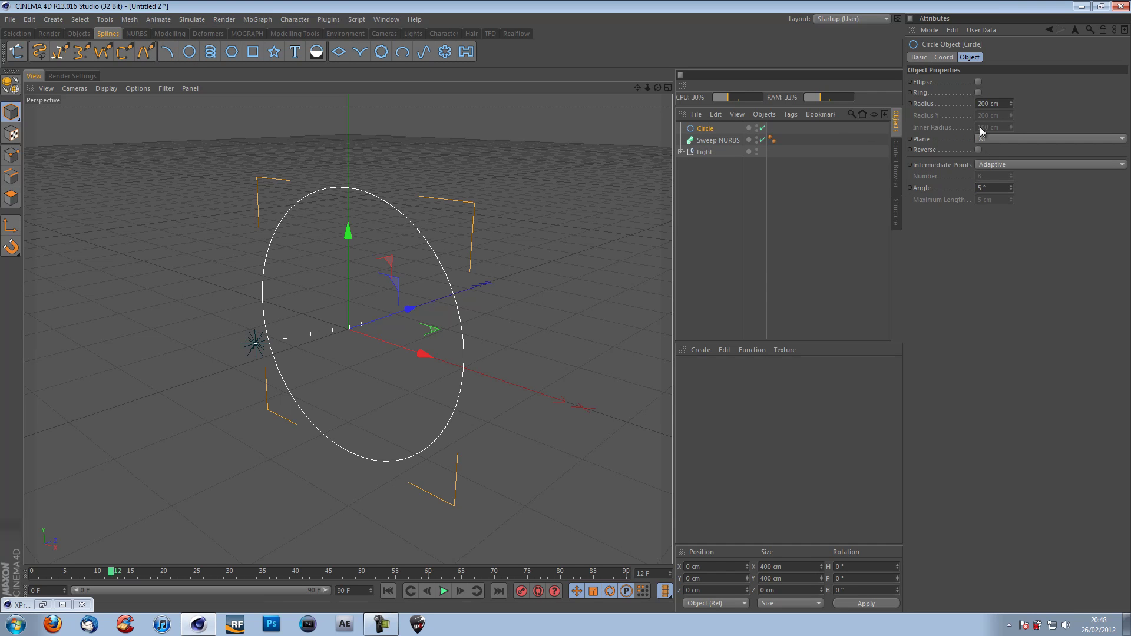
{"action": "left_click", "coordinate": [993, 104]}
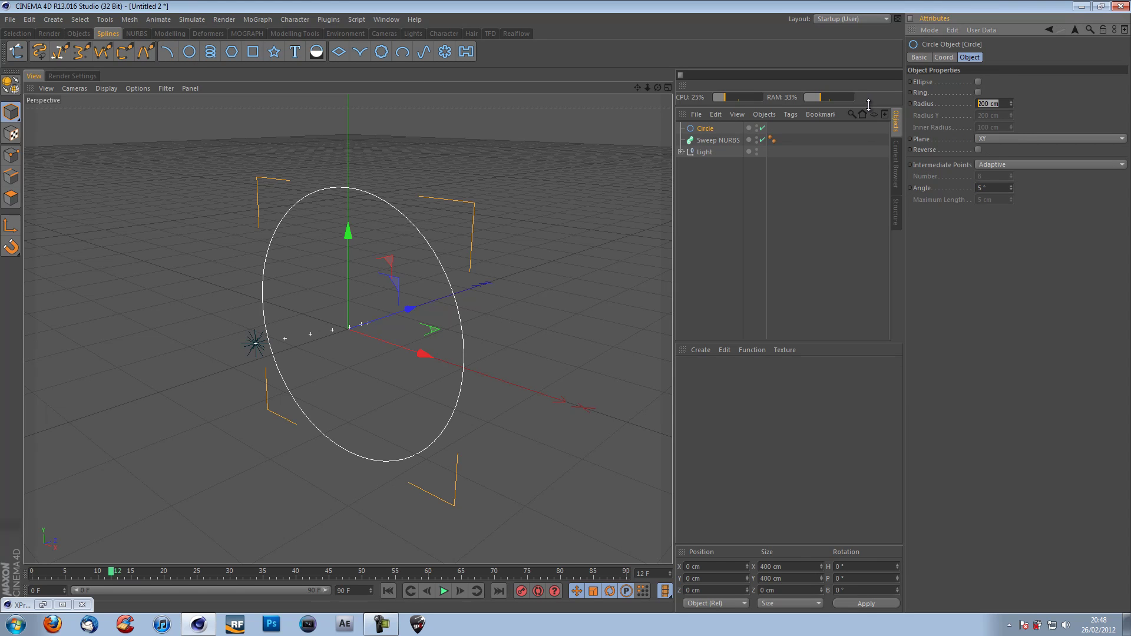
{"action": "type", "text": "10"}
{"action": "key", "text": "Return"}
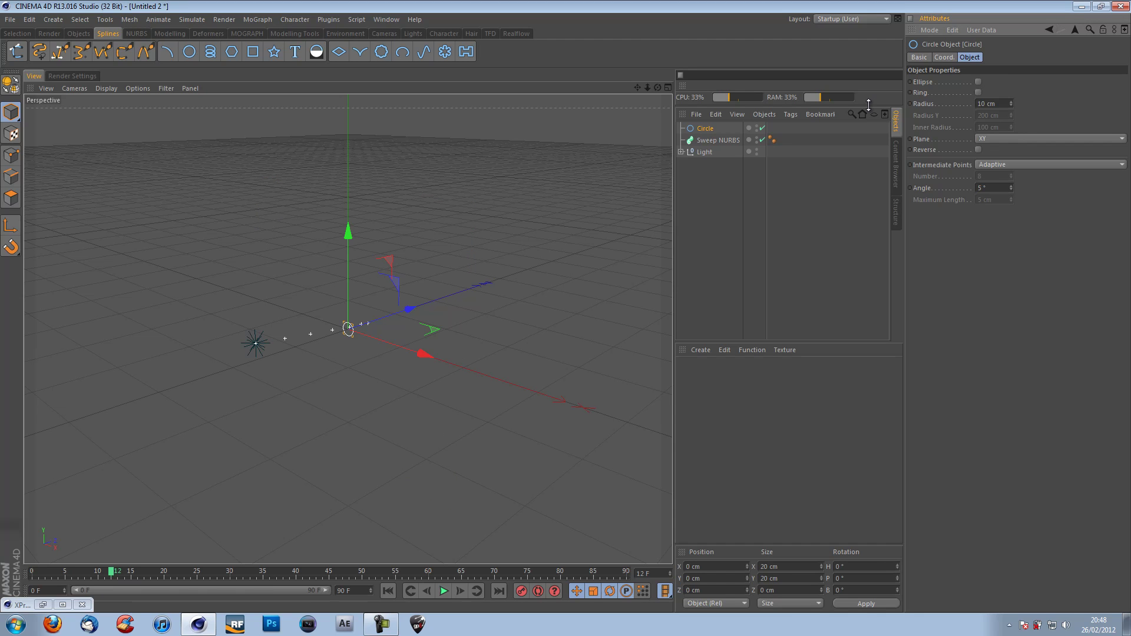
{"action": "left_click", "coordinate": [708, 129]}
{"action": "left_click_drag", "start_coordinate": [708, 131], "coordinate": [715, 142]}
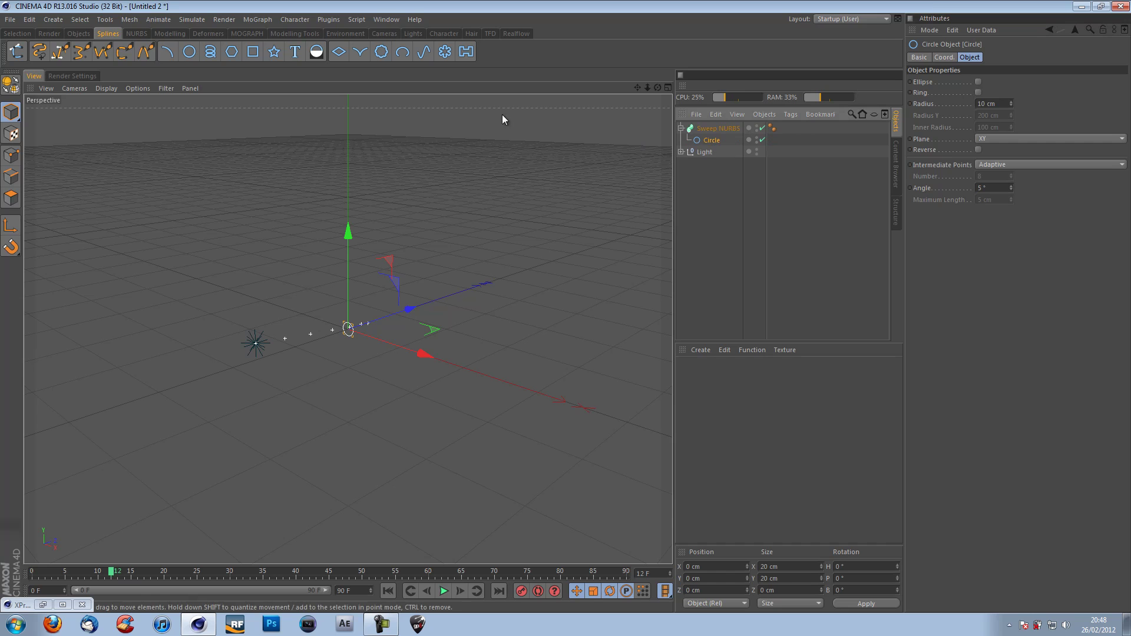
Step: Create a MoGraph Tracer, place it inside the Sweep NURBS, and empty its Trace Link
{"action": "left_click", "coordinate": [250, 23]}
{"action": "left_click", "coordinate": [255, 21]}
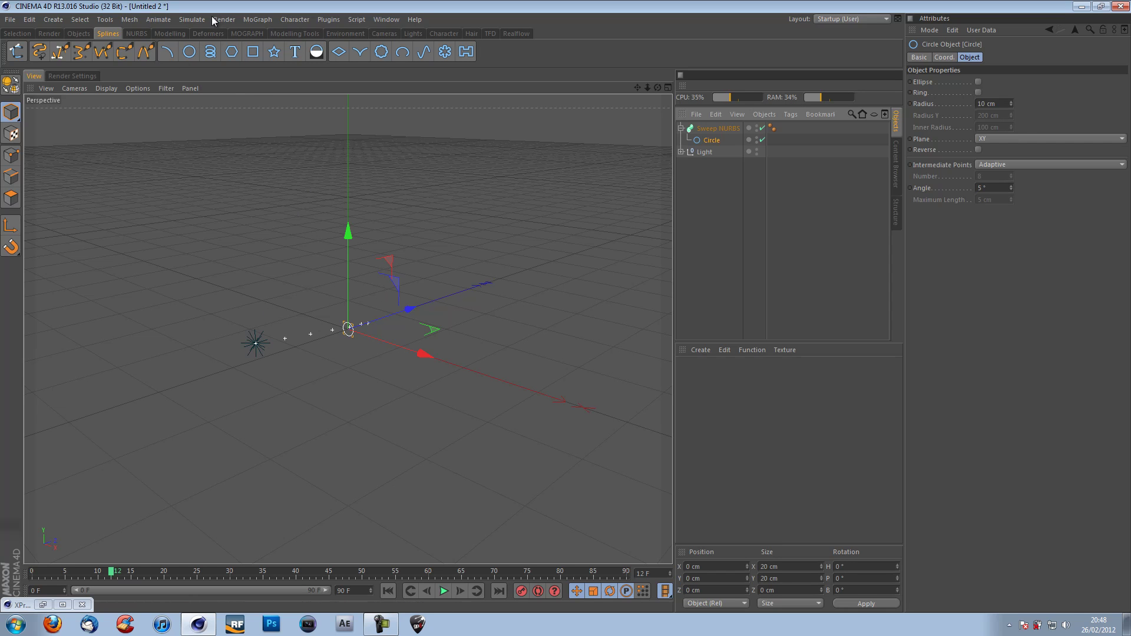
{"action": "left_click", "coordinate": [247, 33]}
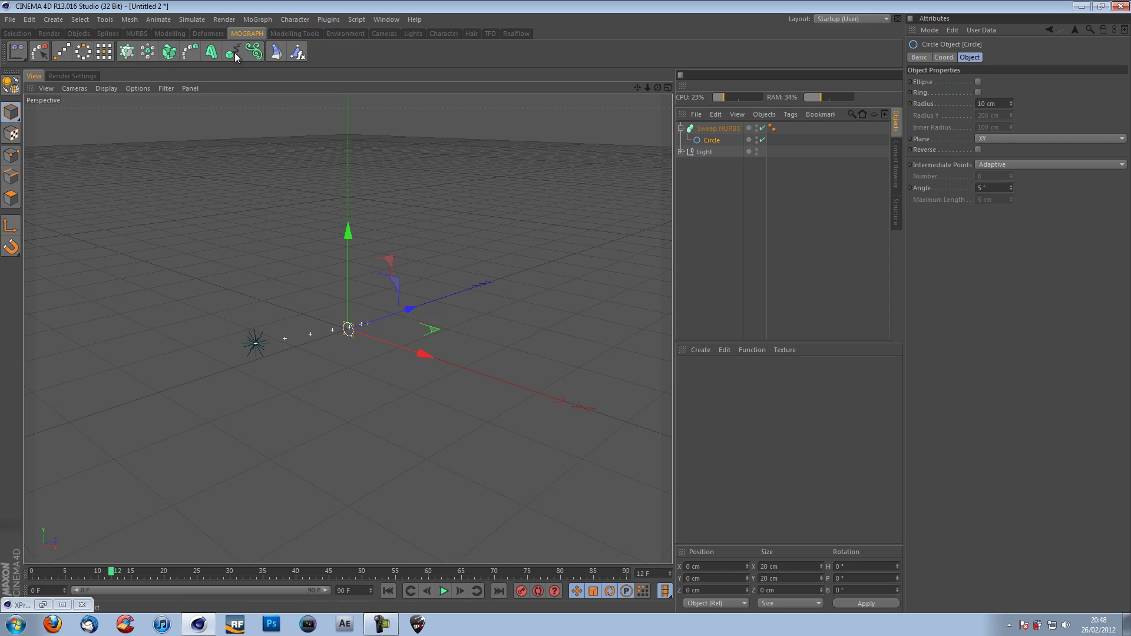
{"action": "left_click", "coordinate": [233, 52]}
{"action": "left_click_drag", "start_coordinate": [704, 131], "coordinate": [709, 142]}
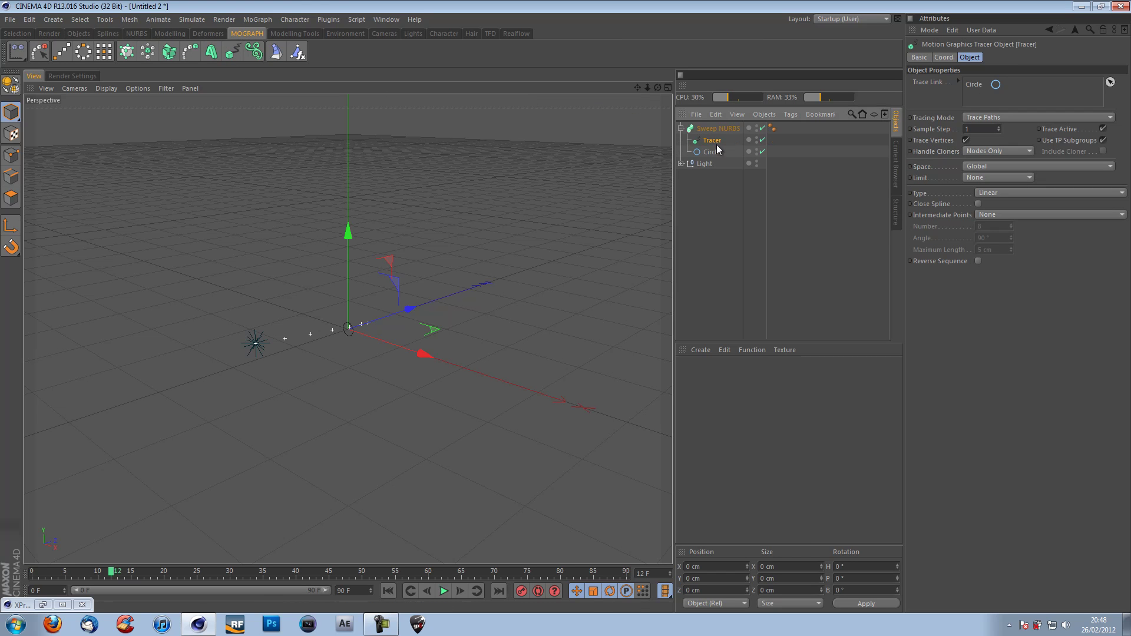
{"action": "left_click", "coordinate": [979, 85]}
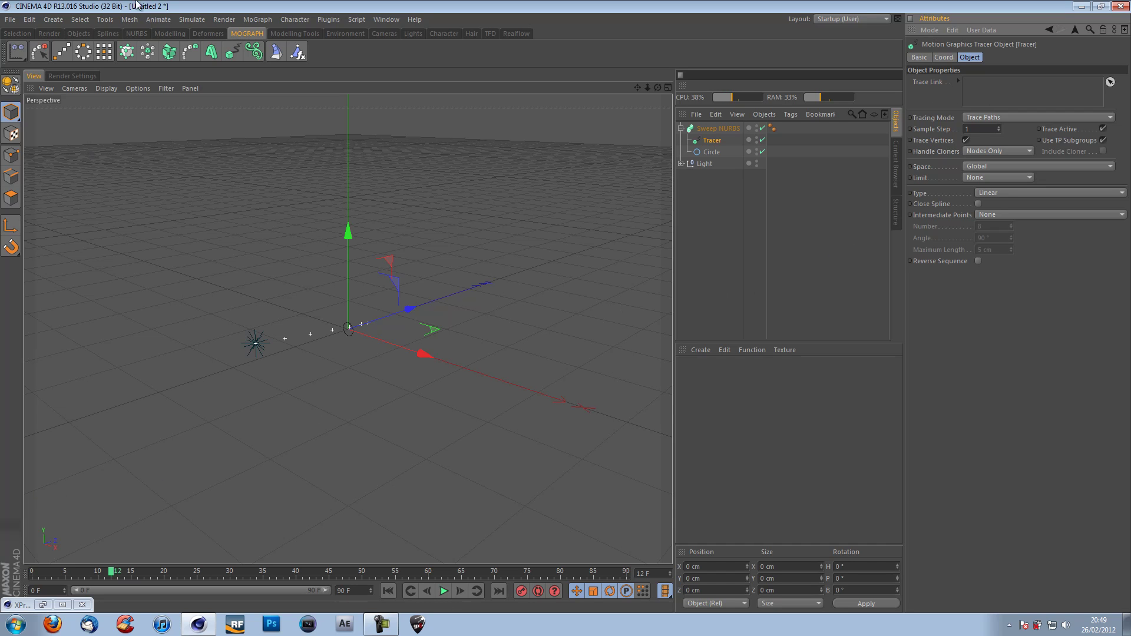
Step: Link particle Group.1 from the Thinking Particles settings into the Tracer's Trace Link
{"action": "left_click", "coordinate": [180, 20]}
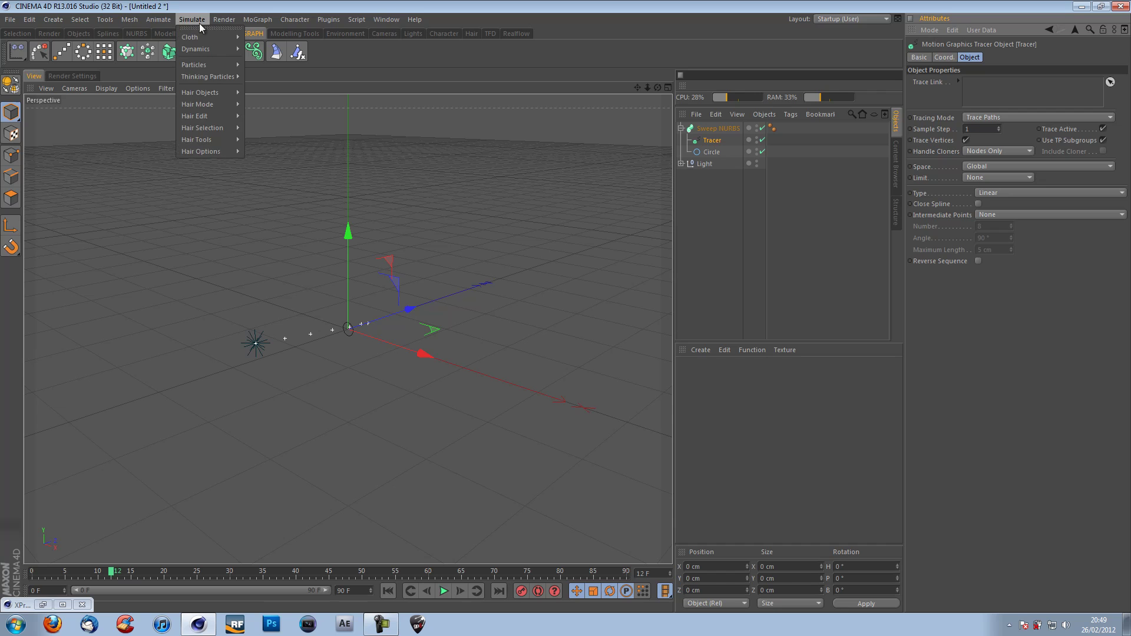
{"action": "mouse_move", "coordinate": [229, 80]}
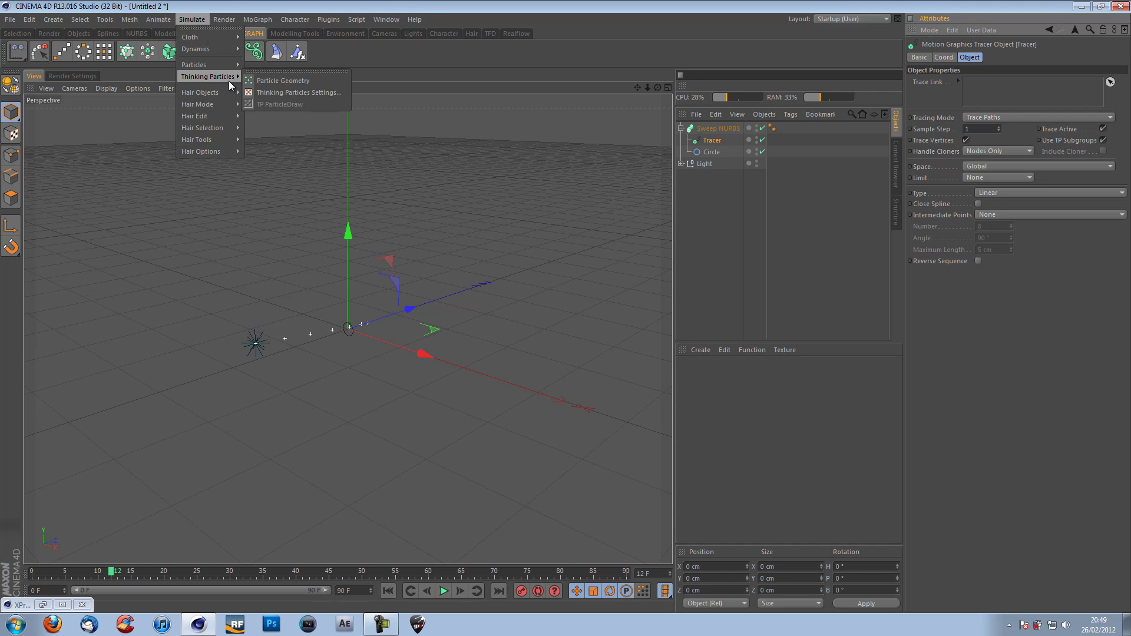
{"action": "left_click", "coordinate": [284, 96]}
{"action": "left_click", "coordinate": [264, 128]}
{"action": "left_click_drag", "start_coordinate": [1026, 81], "coordinate": [1028, 84]}
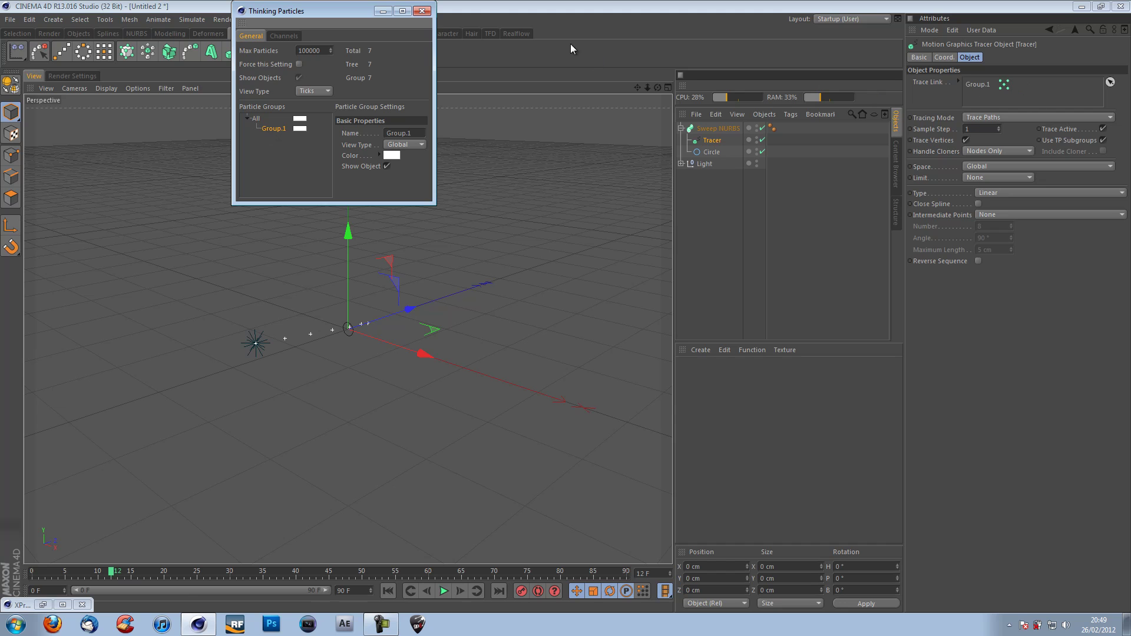
{"action": "left_click", "coordinate": [382, 11]}
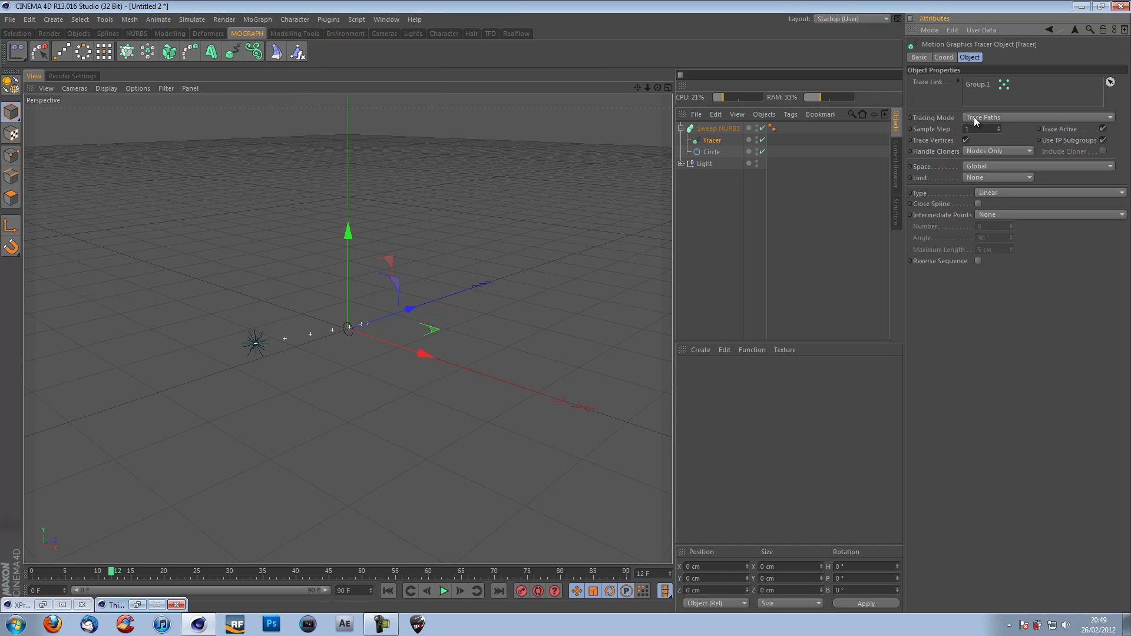
Step: Preview the trail animation, rewind to frame 0, and move the Circle above the Tracer
{"action": "left_click", "coordinate": [444, 591]}
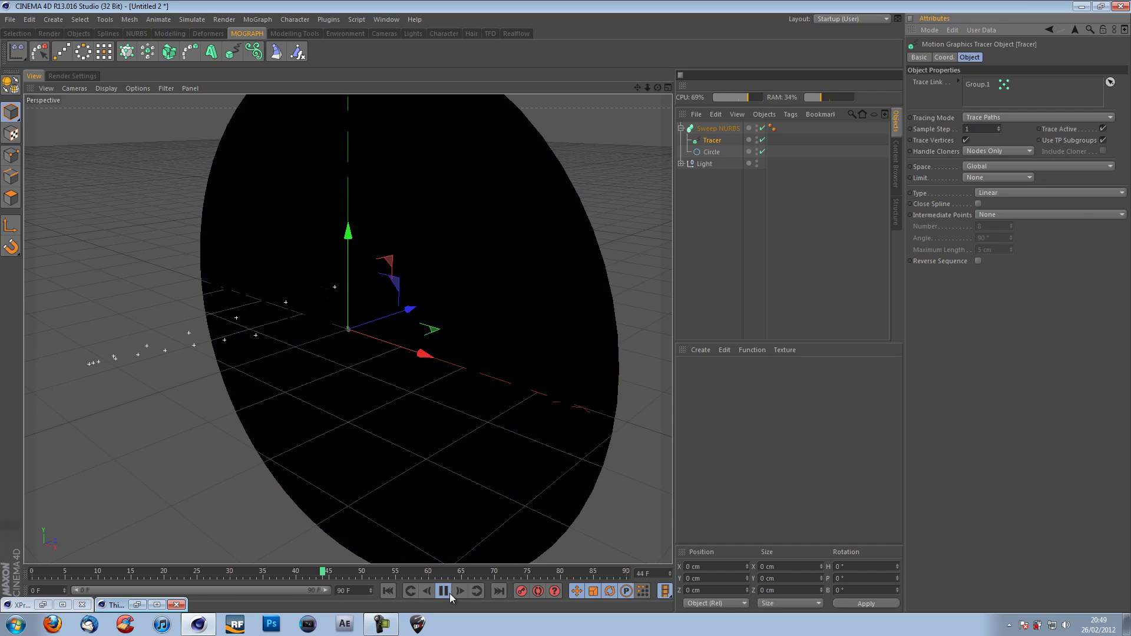
{"action": "left_click", "coordinate": [445, 592]}
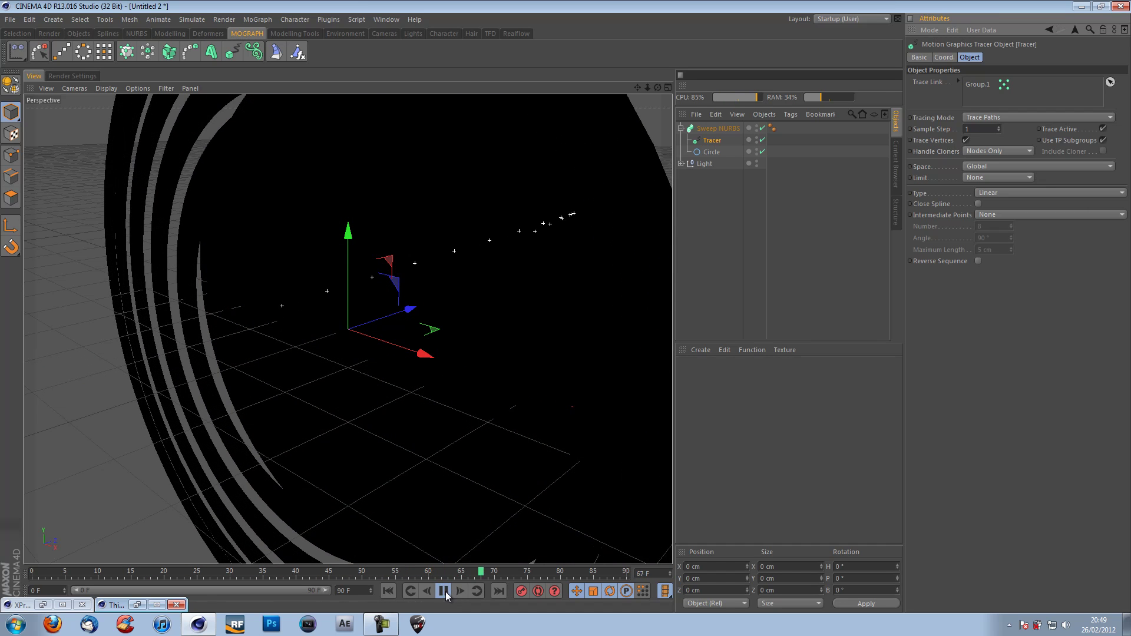
{"action": "left_click", "coordinate": [383, 592]}
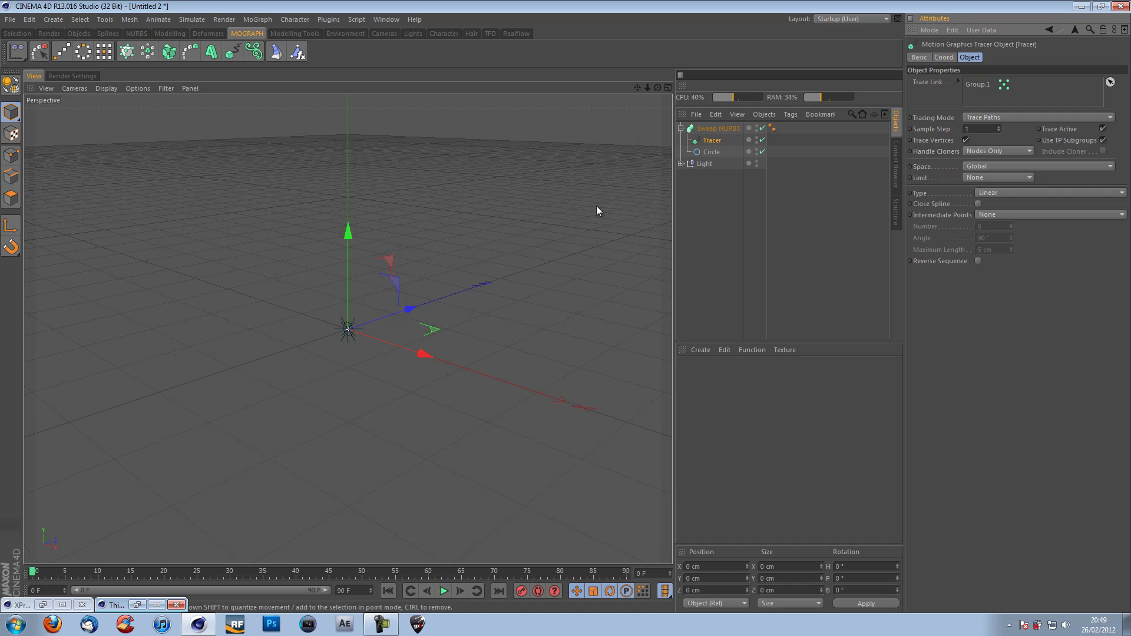
{"action": "left_click_drag", "start_coordinate": [712, 154], "coordinate": [715, 135]}
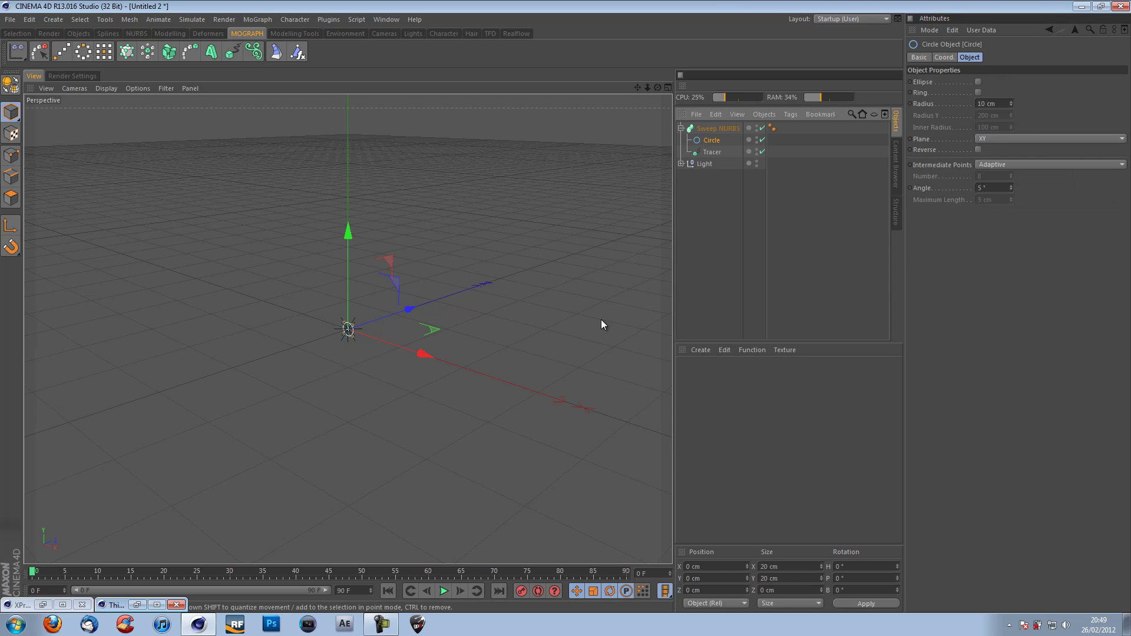
{"action": "left_click", "coordinate": [444, 595]}
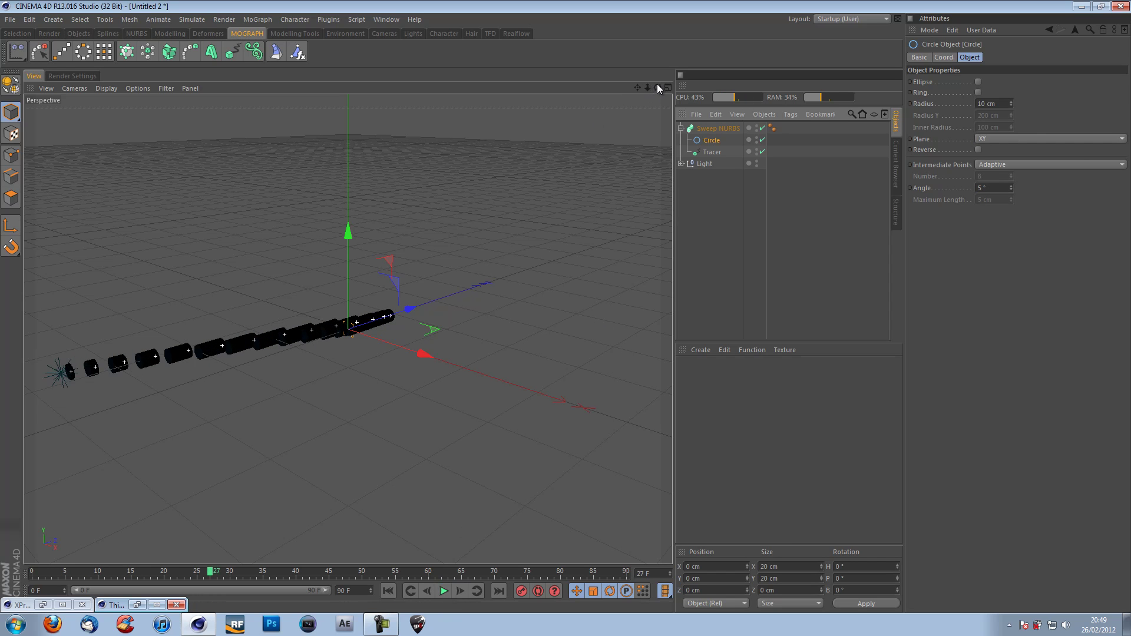
{"action": "left_click_drag", "start_coordinate": [657, 86], "coordinate": [566, 311]}
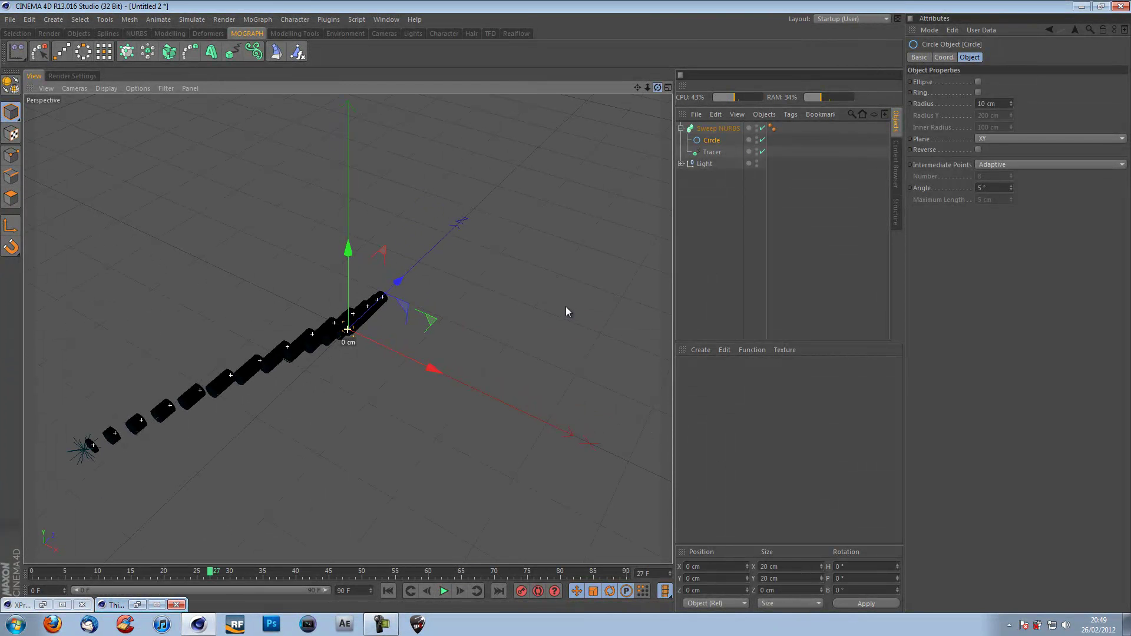
{"action": "left_click", "coordinate": [389, 591]}
Step: Set the Tracer's Tracing Mode to Connect Elements and play to frame 59 to check the tube
{"action": "left_click", "coordinate": [711, 153]}
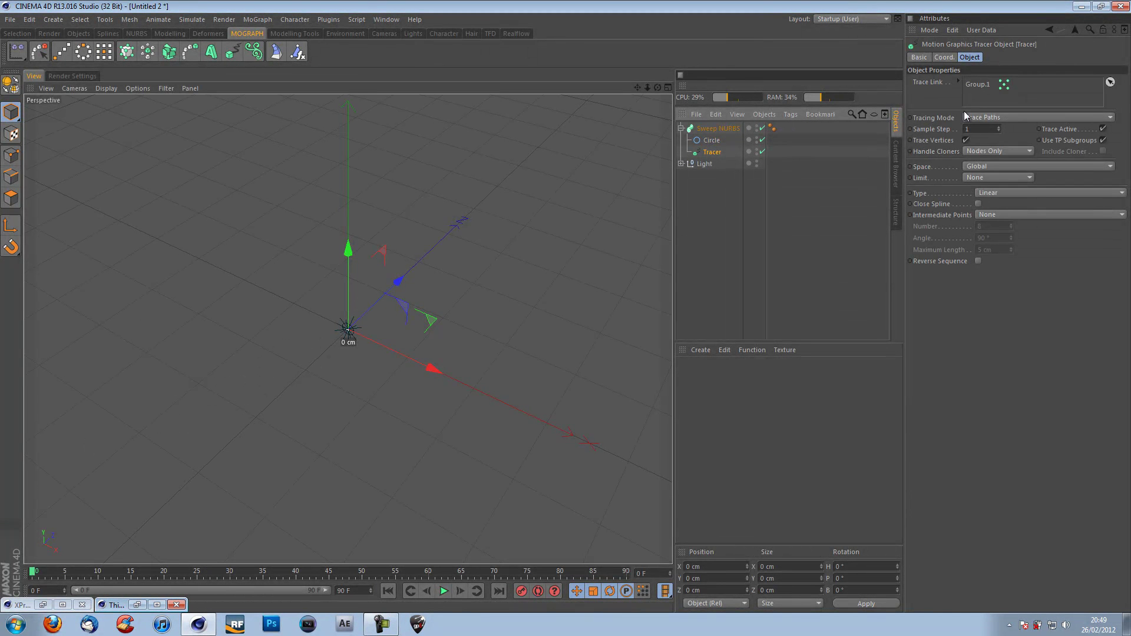
{"action": "left_click", "coordinate": [996, 118]}
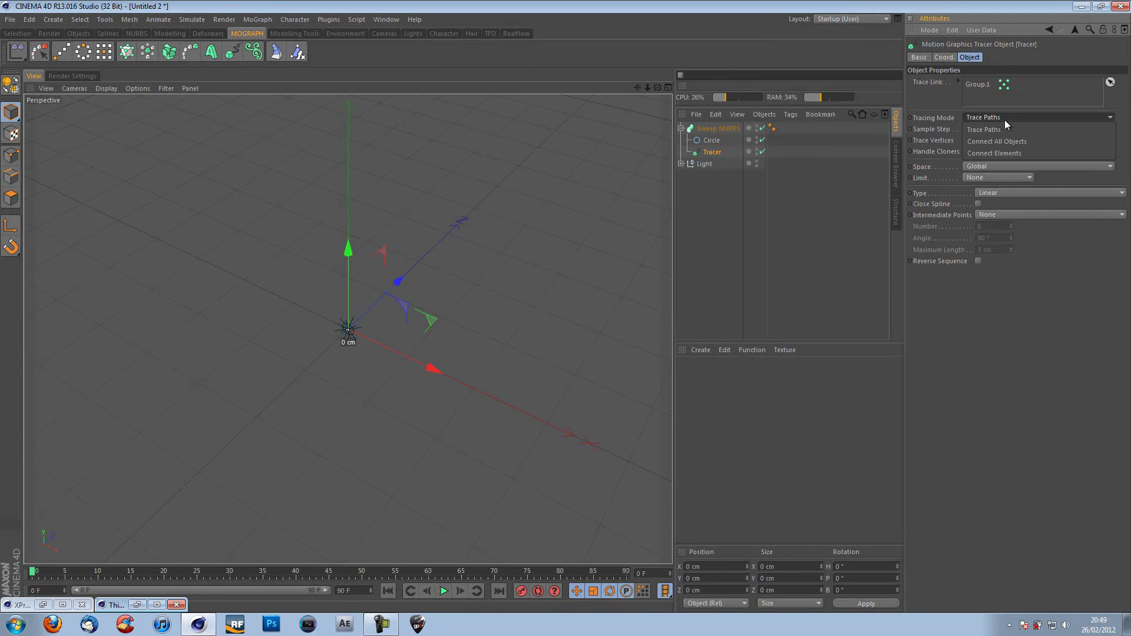
{"action": "left_click", "coordinate": [1033, 153]}
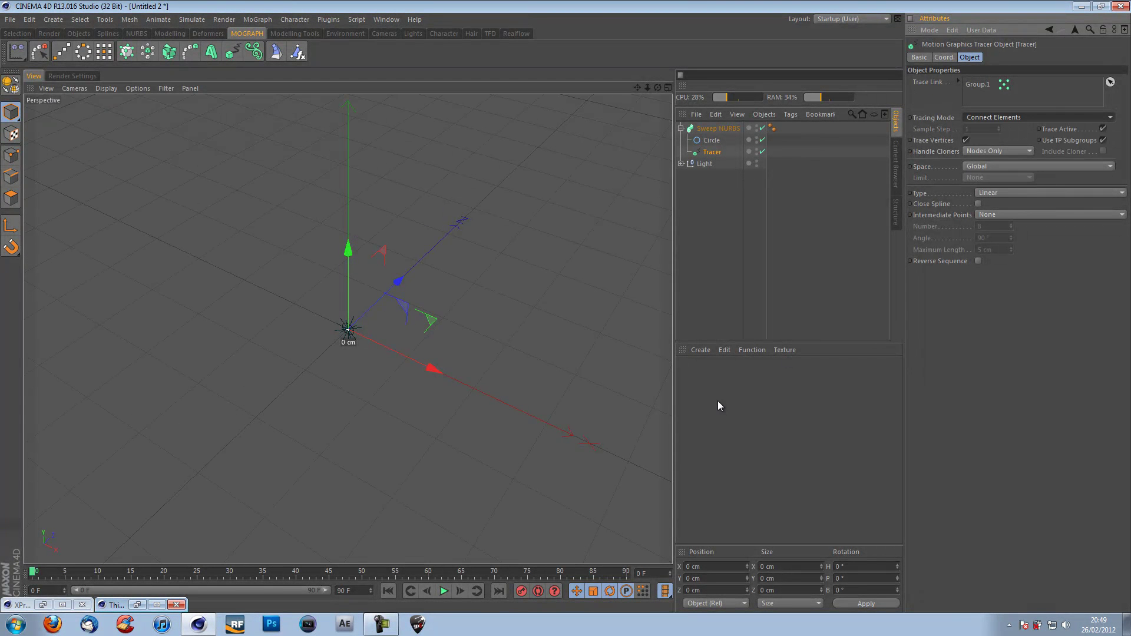
{"action": "left_click", "coordinate": [444, 589]}
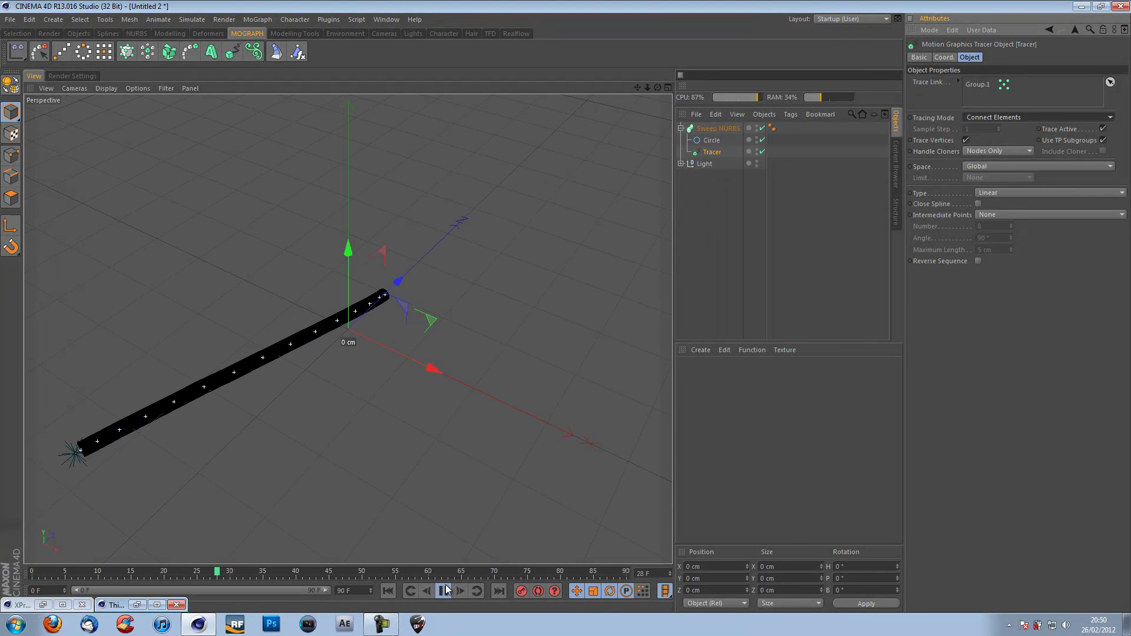
{"action": "left_click", "coordinate": [446, 590]}
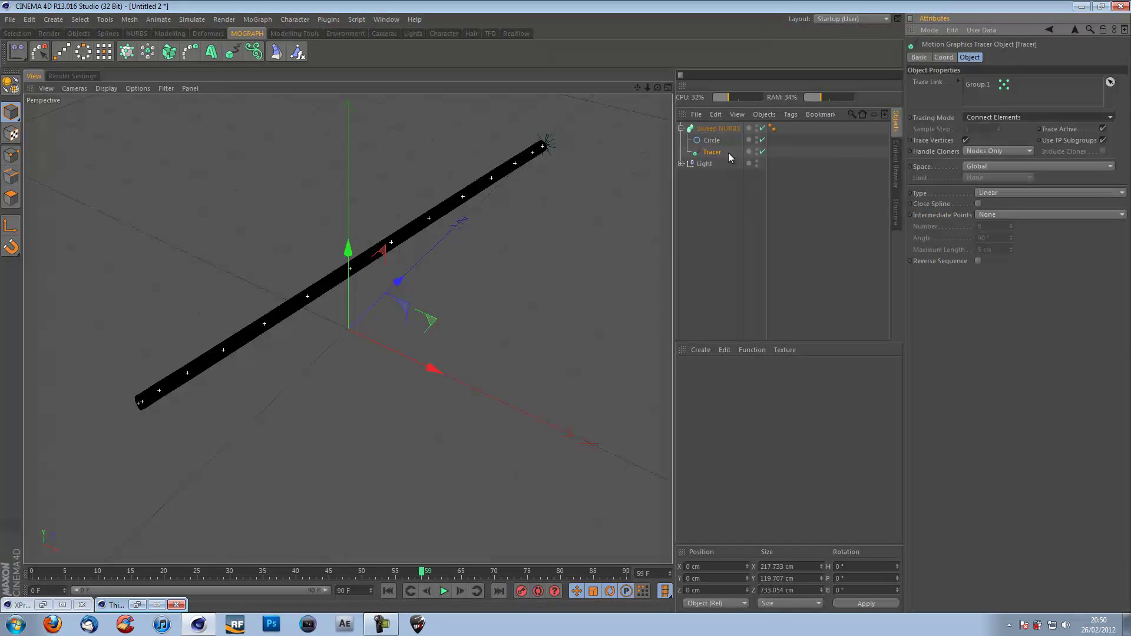
{"action": "left_click", "coordinate": [711, 132]}
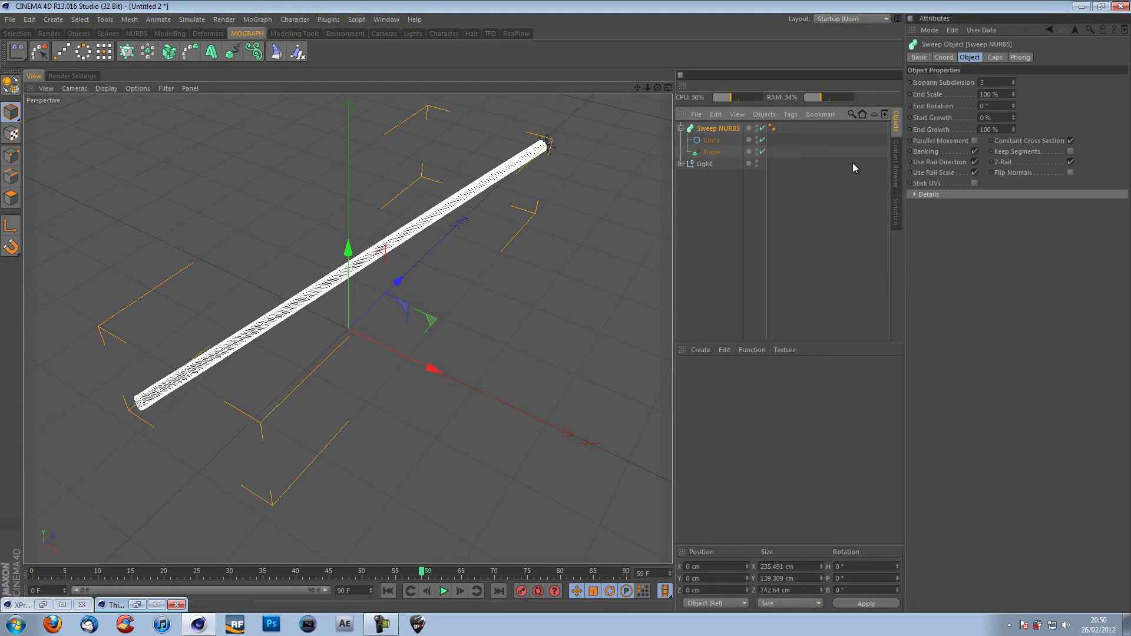
Step: Drag the first point of the Sweep NURBS Scale curve down to about 0.1 to taper the tube's start
{"action": "left_click", "coordinate": [915, 195]}
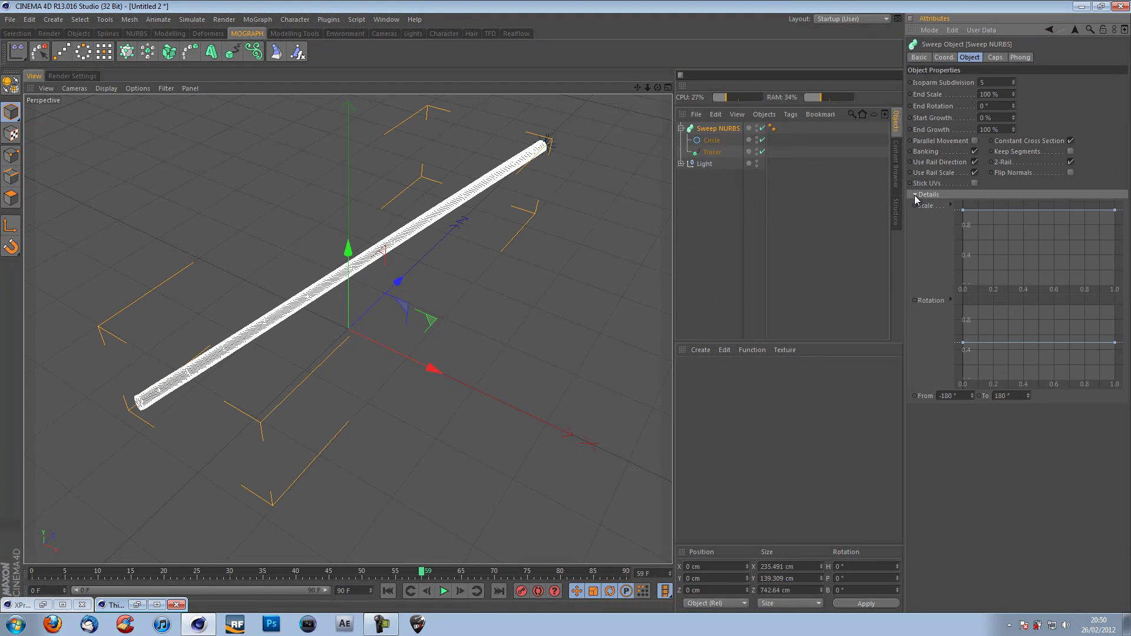
{"action": "left_click", "coordinate": [963, 211]}
{"action": "left_click_drag", "start_coordinate": [963, 210], "coordinate": [959, 292]}
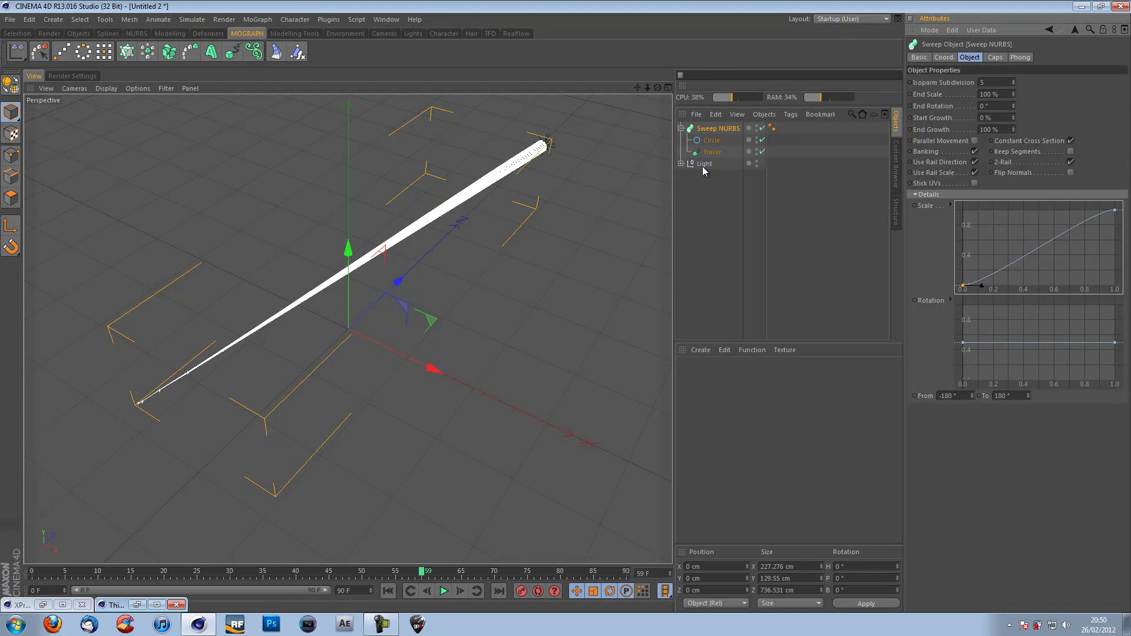
Step: Collapse the Sweep NURBS hierarchy and play the animation to preview the taper
{"action": "left_click", "coordinate": [681, 128]}
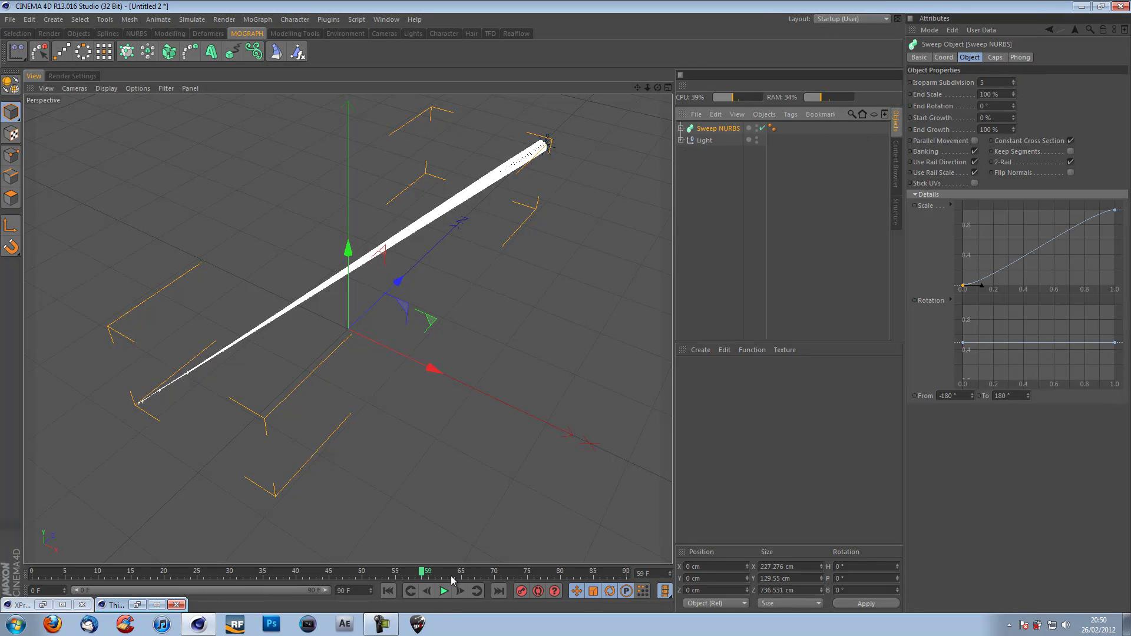
{"action": "left_click", "coordinate": [443, 592]}
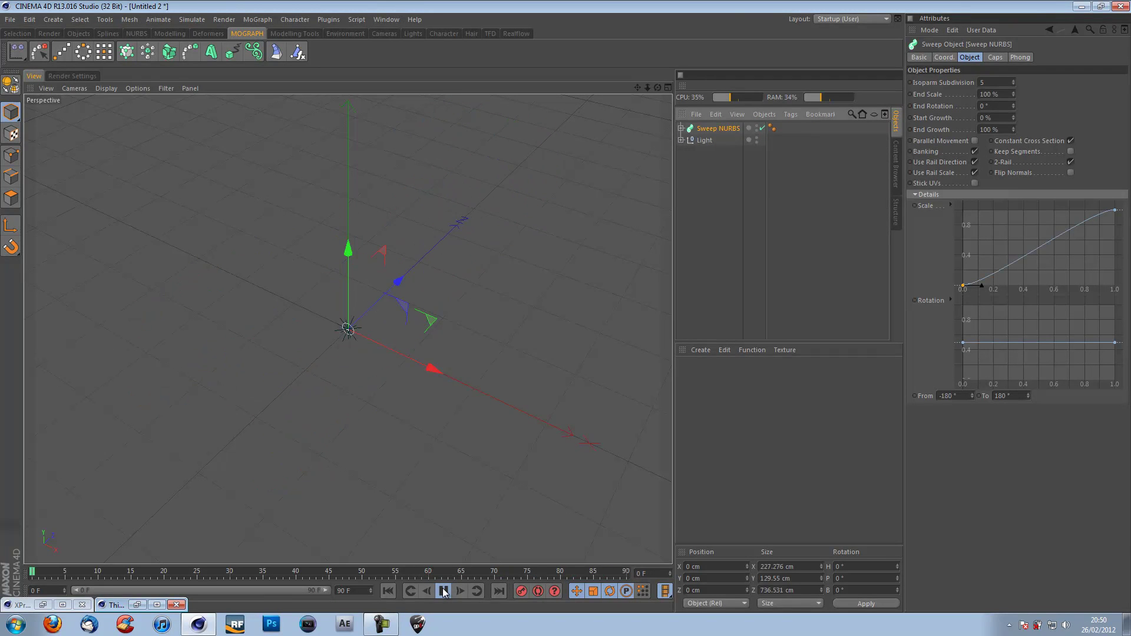
{"action": "left_click", "coordinate": [443, 591]}
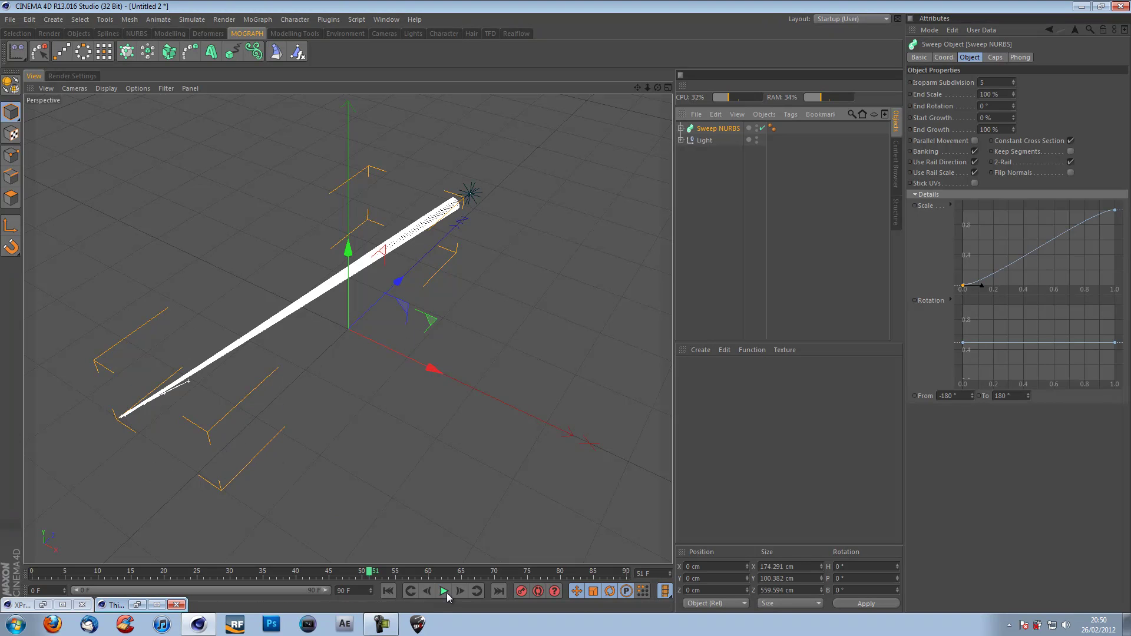
Step: Add a TP Initiator > P Pass node in XPresso and assign Group.1 to it
{"action": "left_click", "coordinate": [43, 605]}
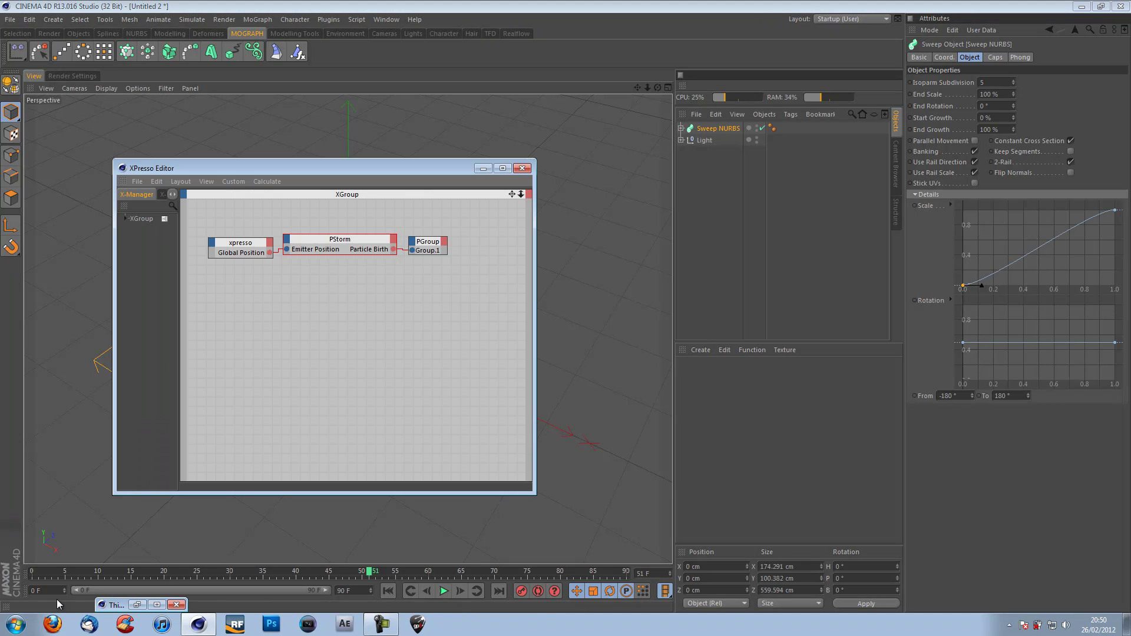
{"action": "right_click", "coordinate": [229, 310]}
{"action": "mouse_move", "coordinate": [249, 318]}
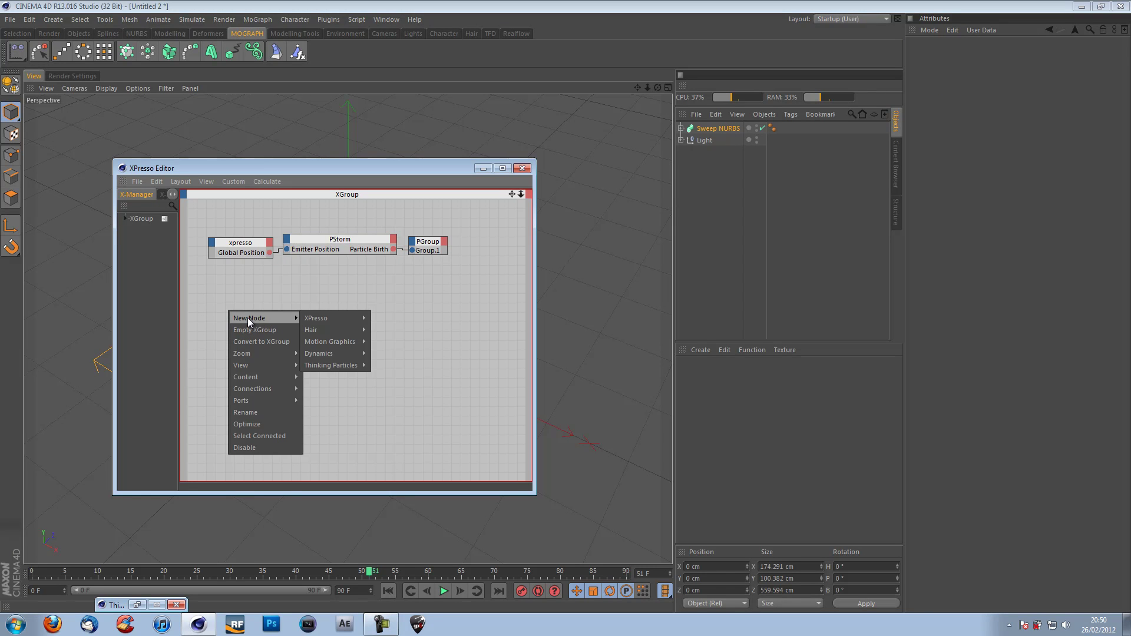
{"action": "mouse_move", "coordinate": [328, 318]}
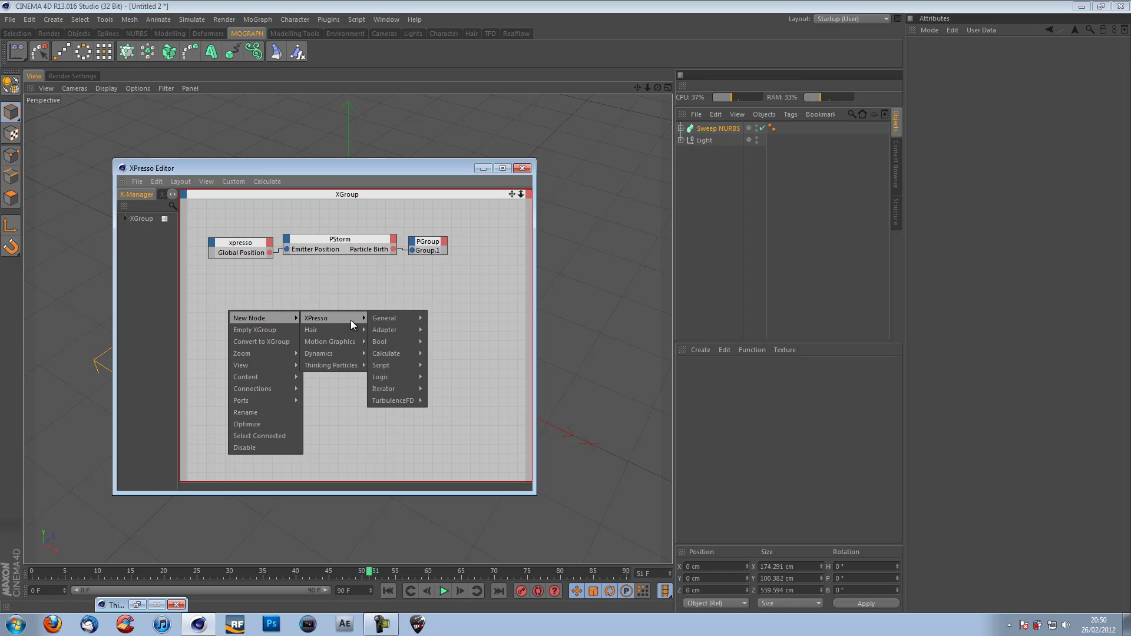
{"action": "mouse_move", "coordinate": [359, 365]}
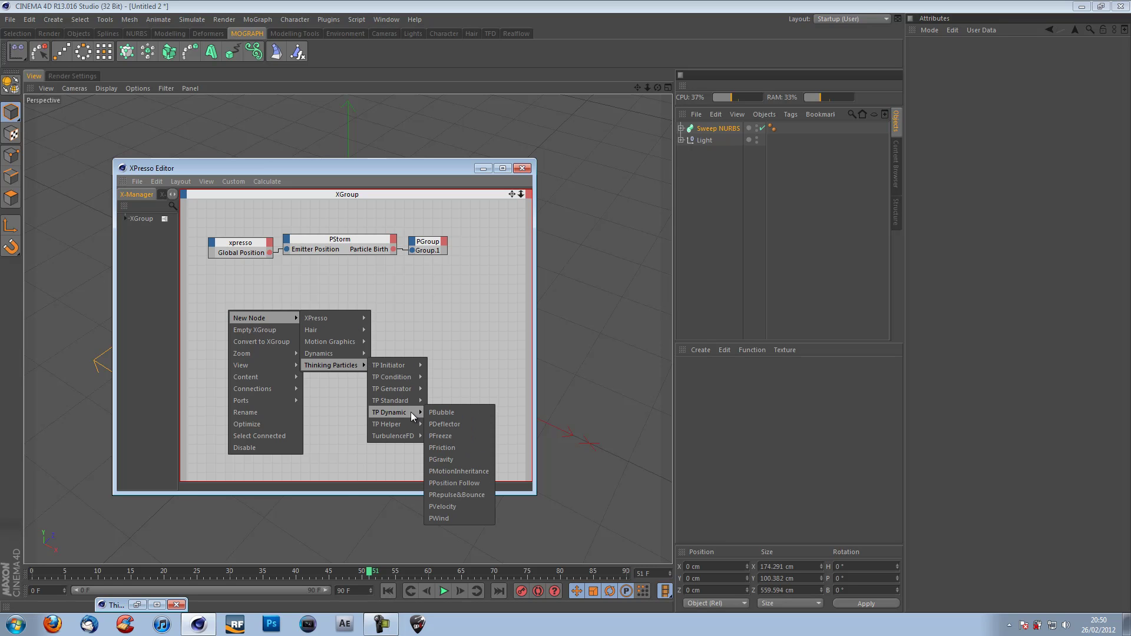
{"action": "mouse_move", "coordinate": [413, 401]}
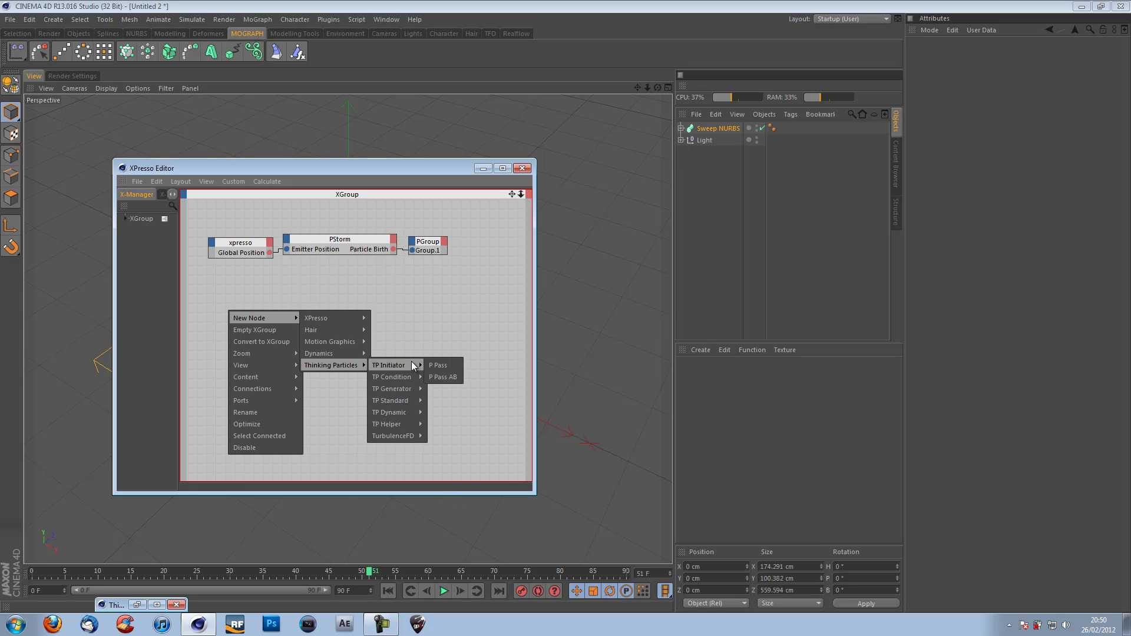
{"action": "left_click", "coordinate": [436, 365]}
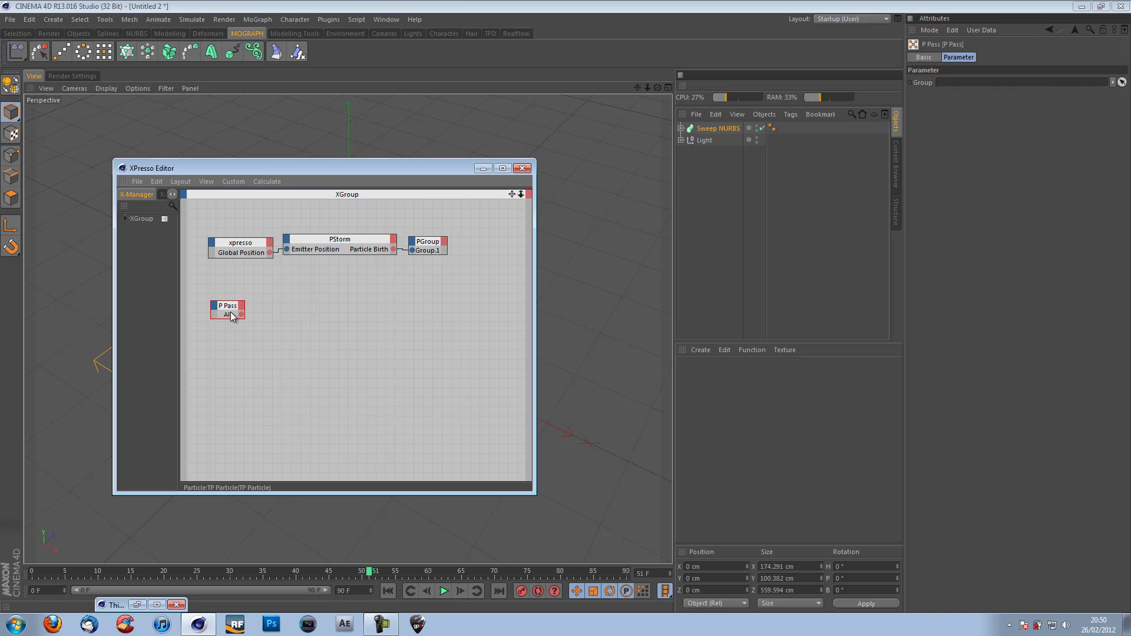
{"action": "left_click", "coordinate": [137, 605]}
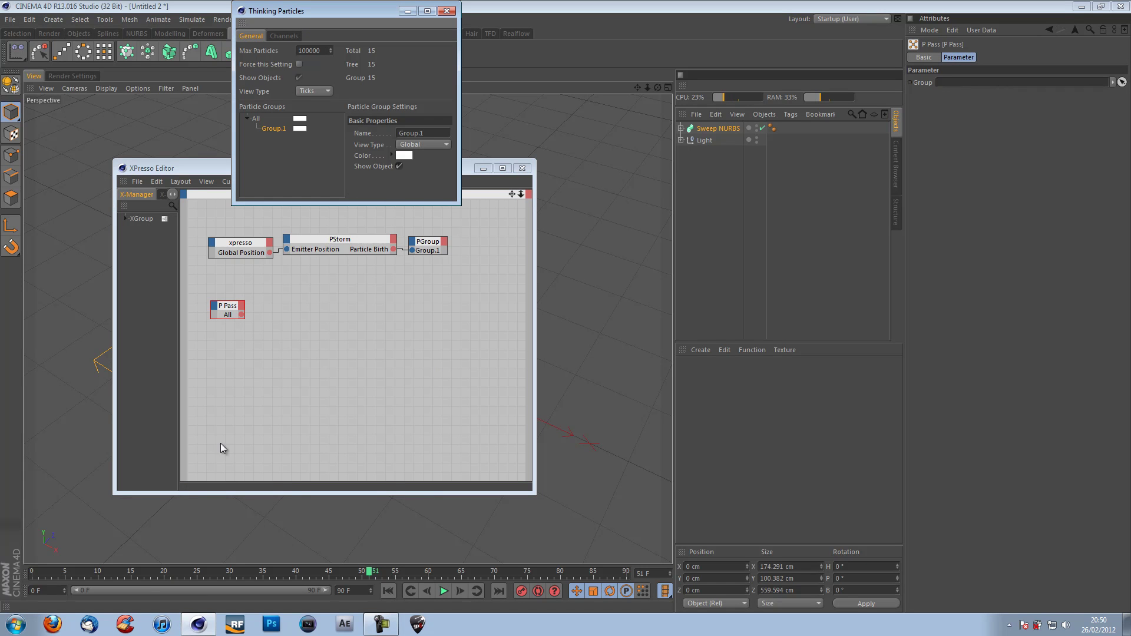
{"action": "left_click_drag", "start_coordinate": [274, 130], "coordinate": [228, 314]}
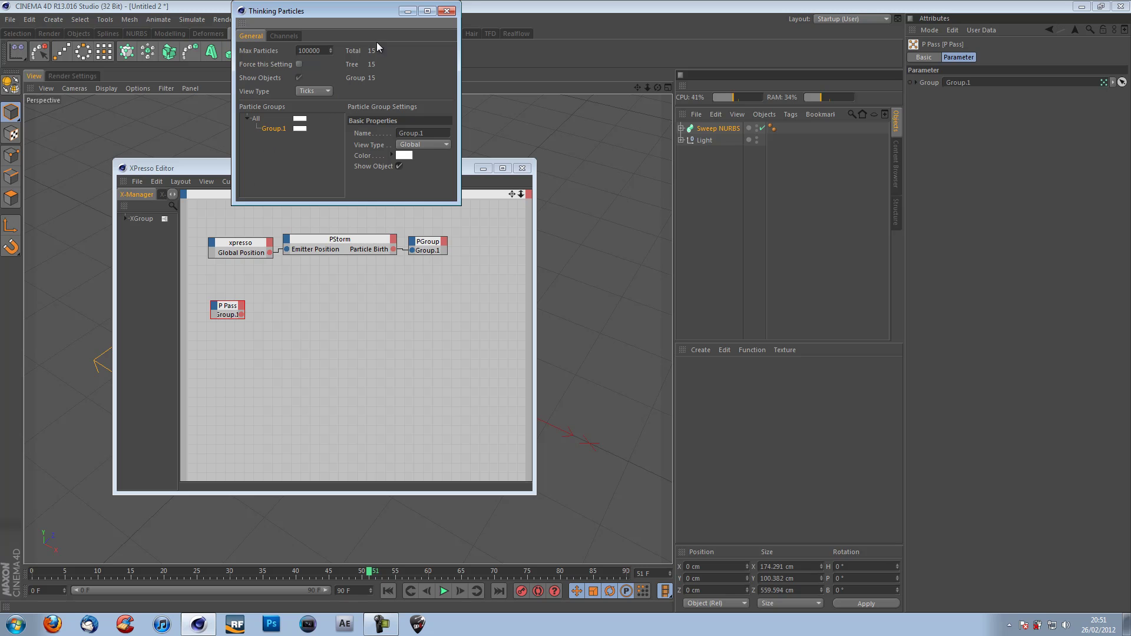
{"action": "left_click", "coordinate": [401, 12]}
Step: Add a TP Standard > PAlignment node and place it beside P Pass
{"action": "right_click", "coordinate": [334, 305]}
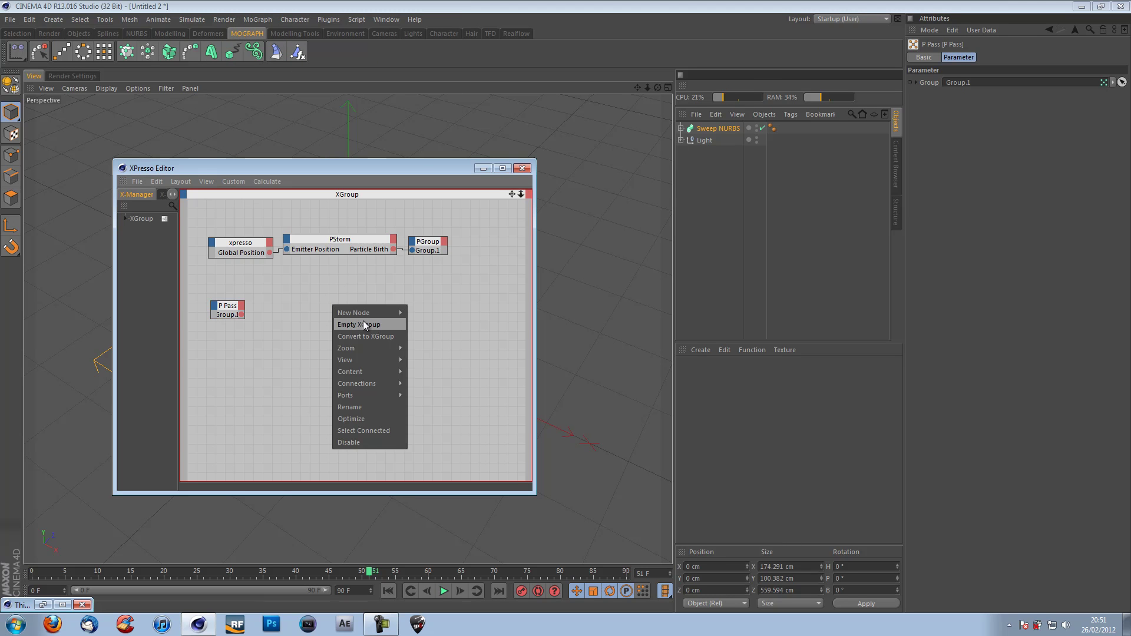
{"action": "mouse_move", "coordinate": [373, 314]}
{"action": "mouse_move", "coordinate": [435, 359]}
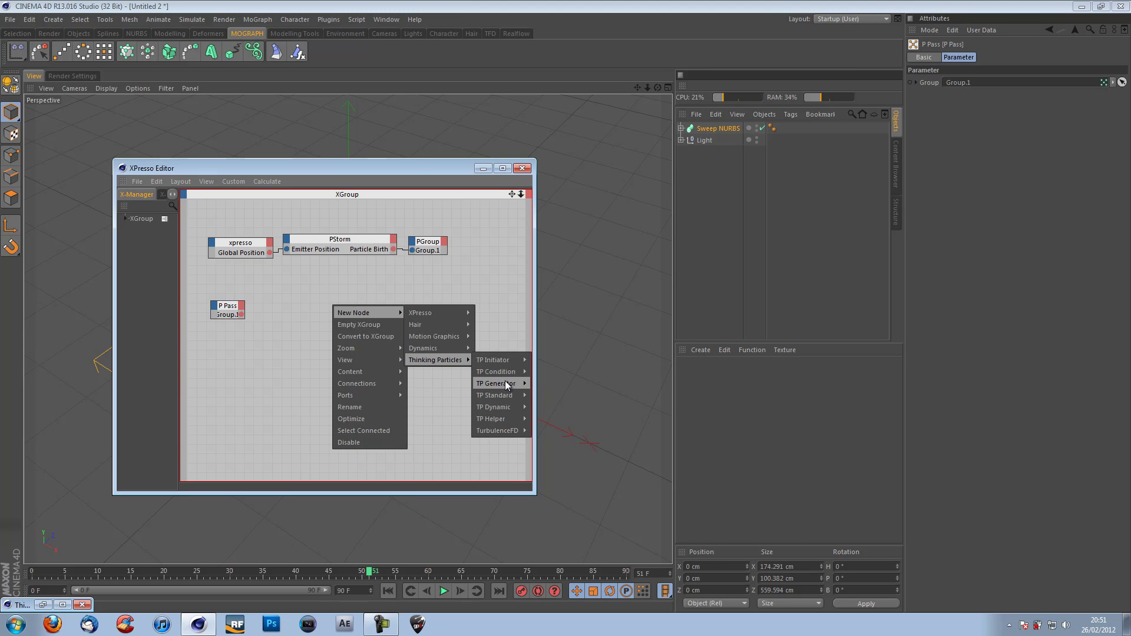
{"action": "mouse_move", "coordinate": [504, 383]}
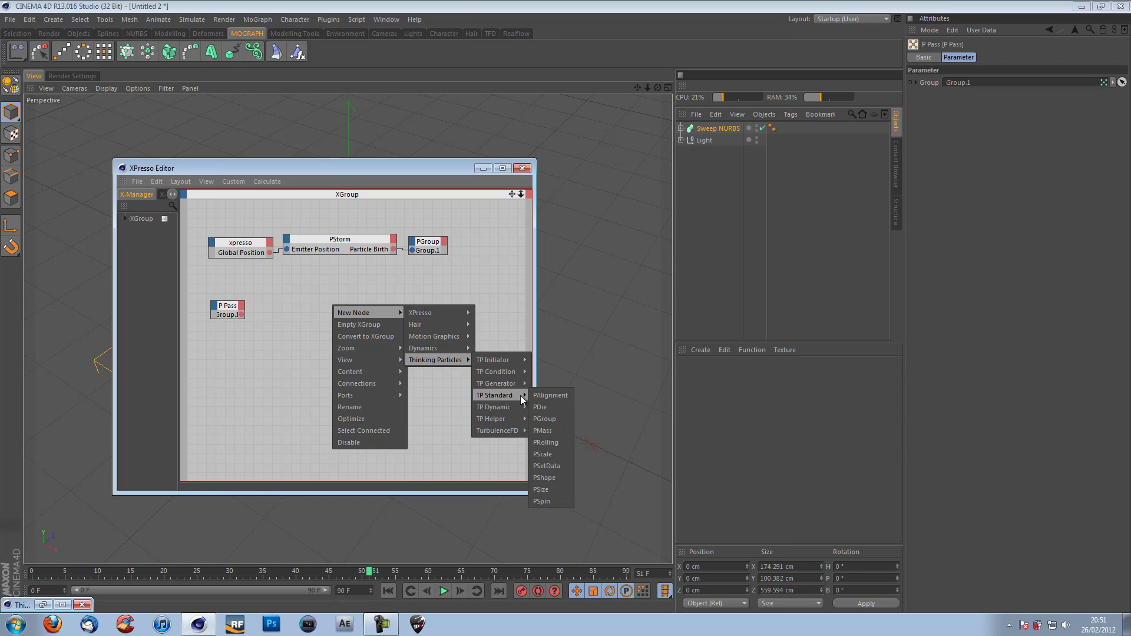
{"action": "left_click", "coordinate": [543, 393]}
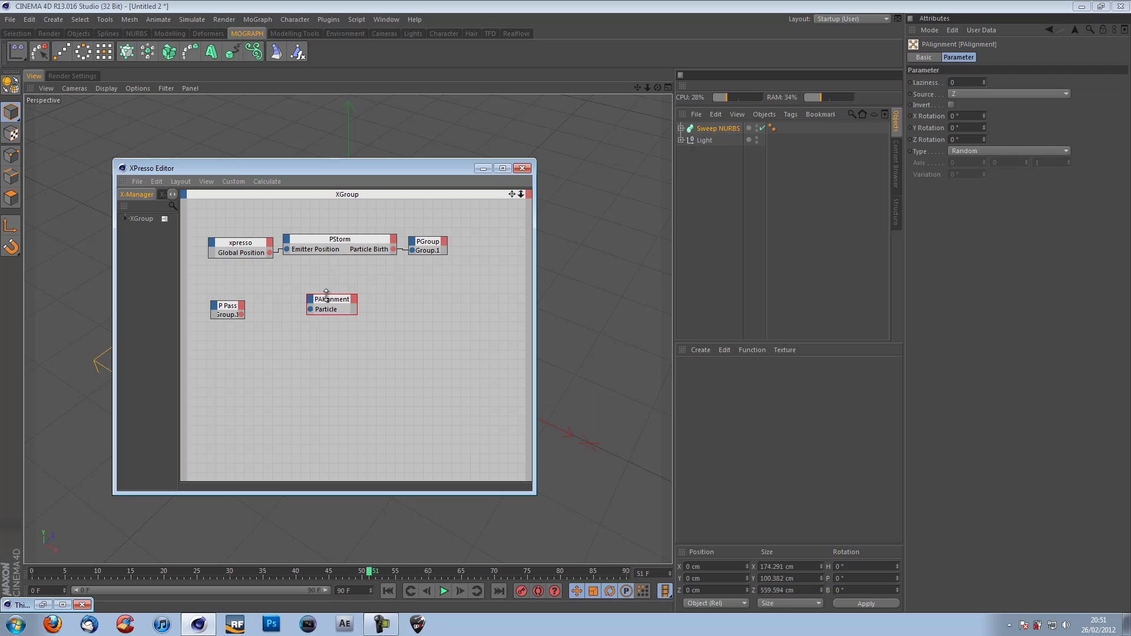
{"action": "left_click_drag", "start_coordinate": [330, 306], "coordinate": [259, 324]}
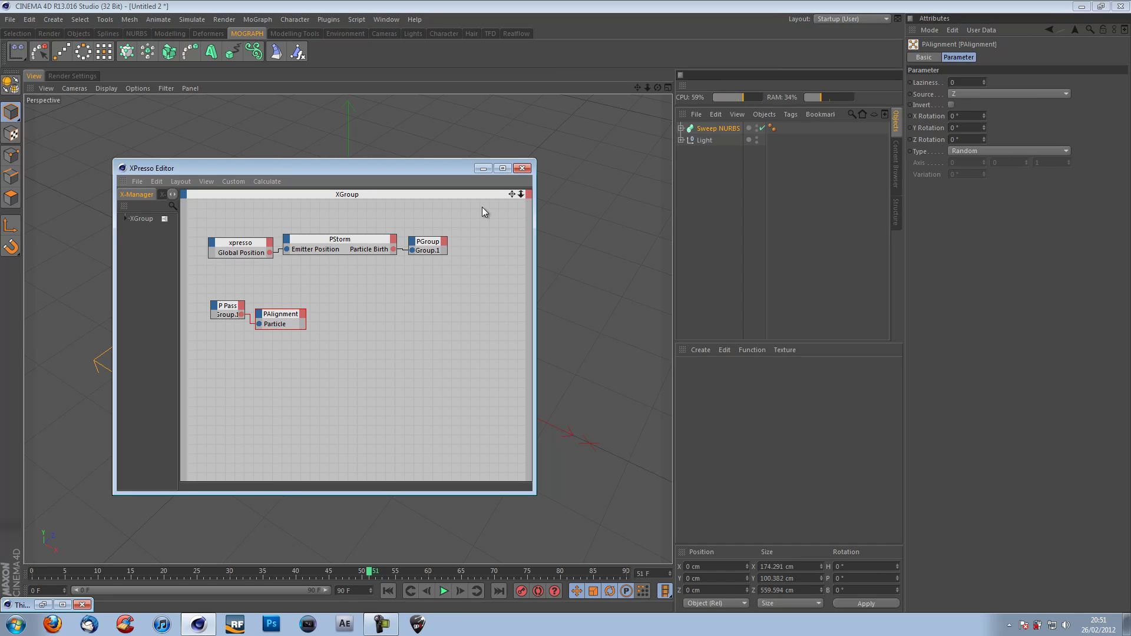
Step: Set PAlignment to Type Direction Of Travel with Source X, then close the XPresso editor
{"action": "left_click", "coordinate": [970, 151]}
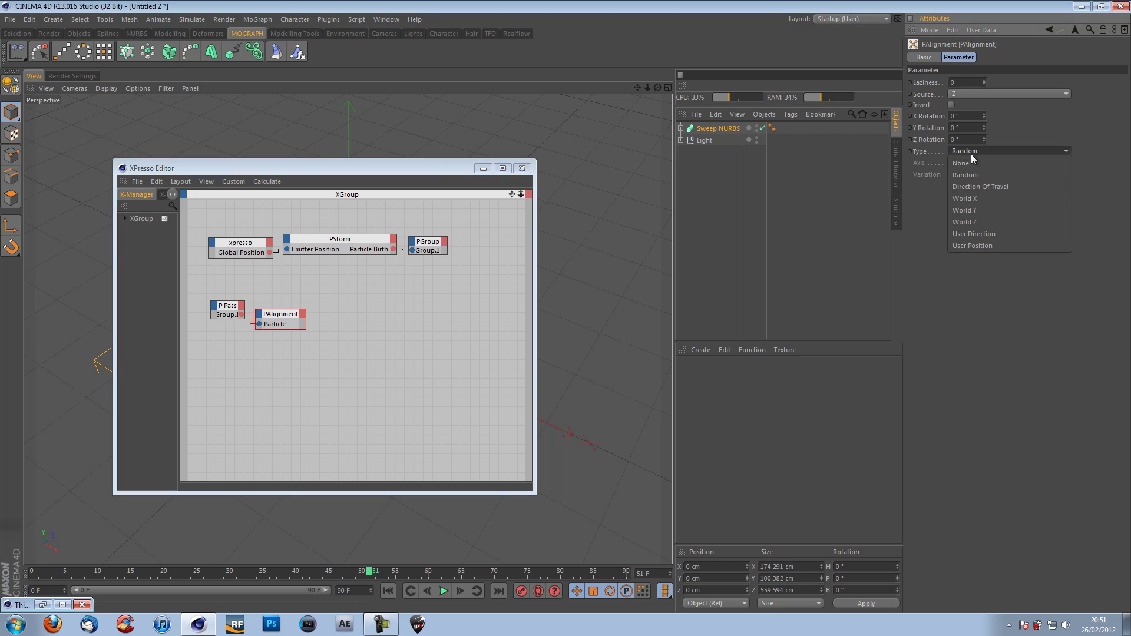
{"action": "left_click", "coordinate": [997, 188]}
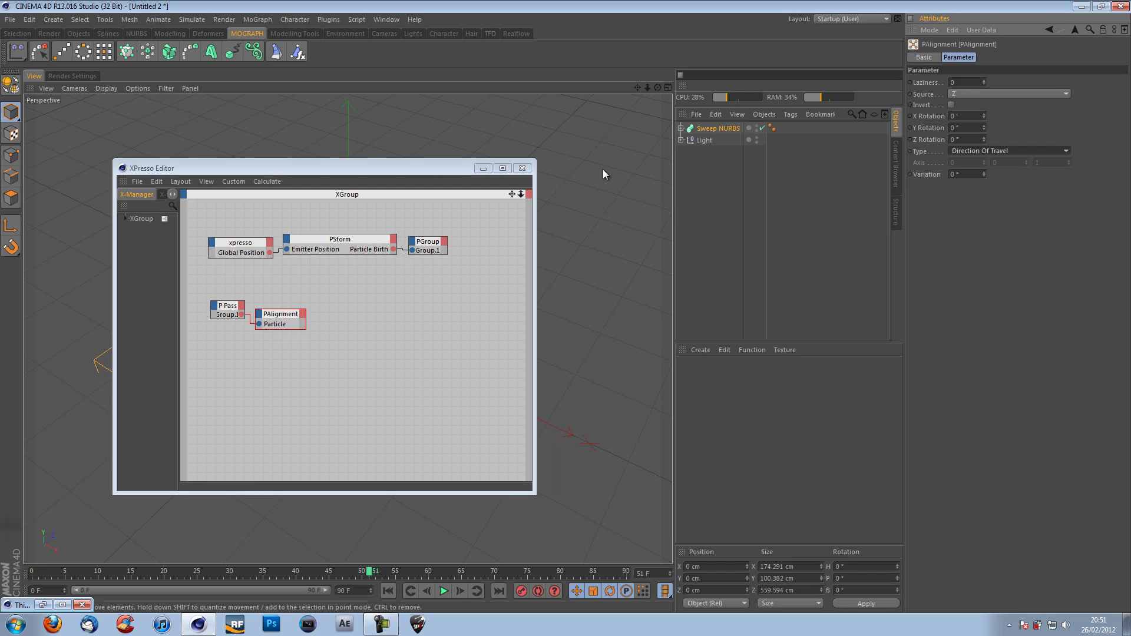
{"action": "left_click", "coordinate": [960, 96]}
{"action": "left_click", "coordinate": [958, 104]}
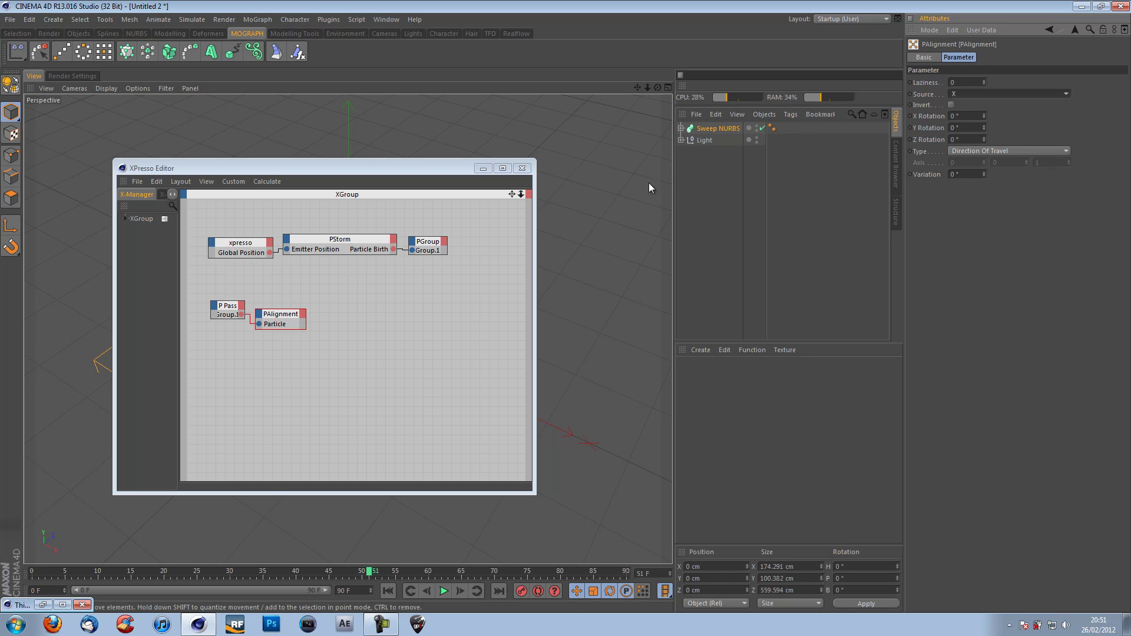
{"action": "key", "text": "alt+Tab"}
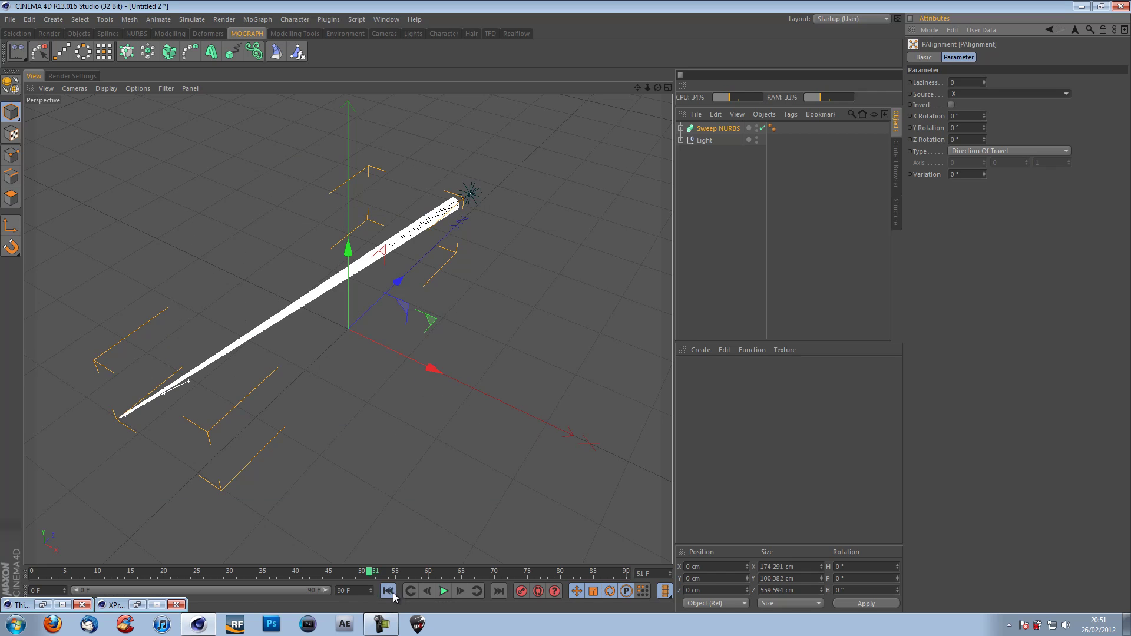
Step: Play the light animation, return to the start, orbit the view, and play to frame 11
{"action": "left_click", "coordinate": [443, 591]}
{"action": "left_click", "coordinate": [445, 591]}
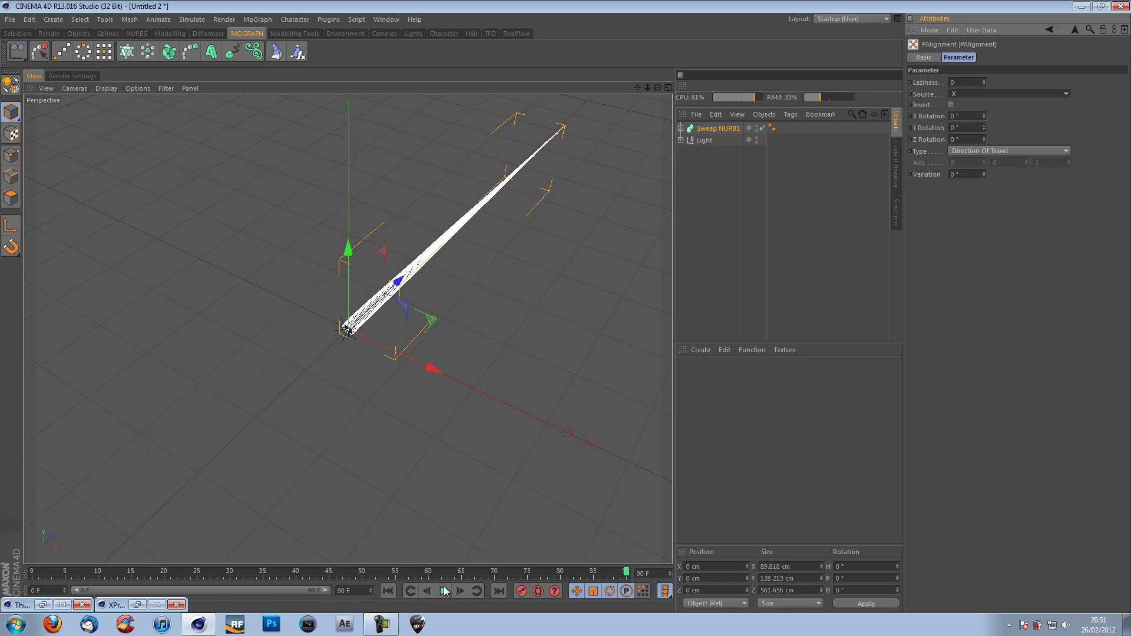
{"action": "left_click", "coordinate": [388, 591]}
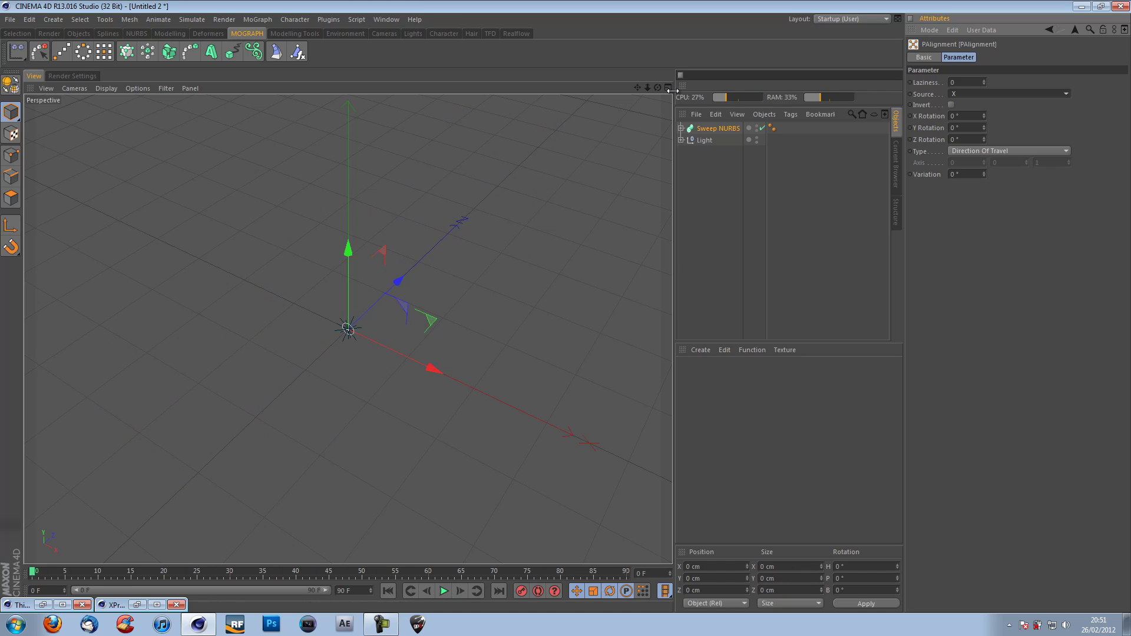
{"action": "mouse_move", "coordinate": [658, 87]}
{"action": "left_mouse_down"}
{"action": "mouse_move", "coordinate": [571, 323]}
{"action": "mouse_move", "coordinate": [564, 303]}
{"action": "mouse_move", "coordinate": [659, 89]}
{"action": "left_mouse_up"}
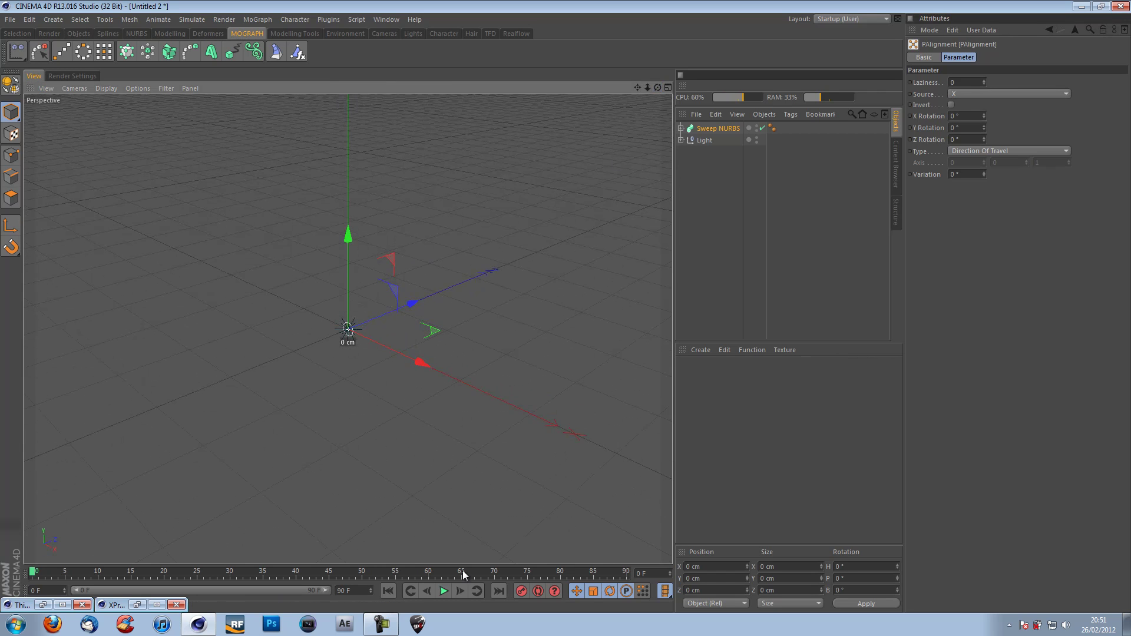
{"action": "left_click", "coordinate": [444, 590]}
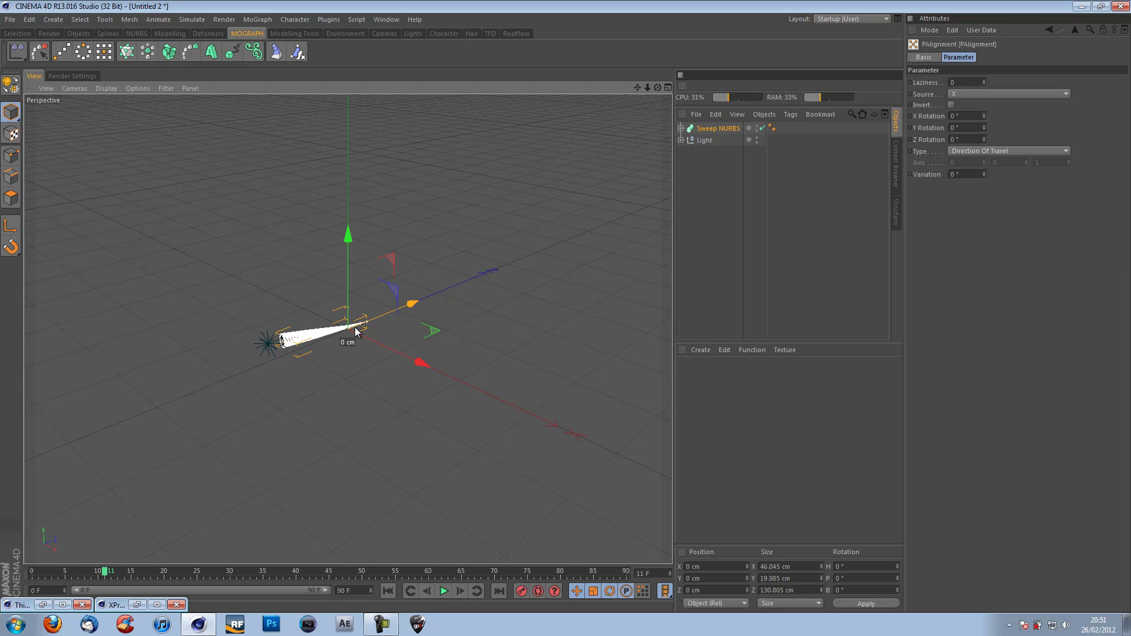
Step: Render the viewport at frame 11 to check the faint teal glow
{"action": "key", "text": "ctrl+r"}
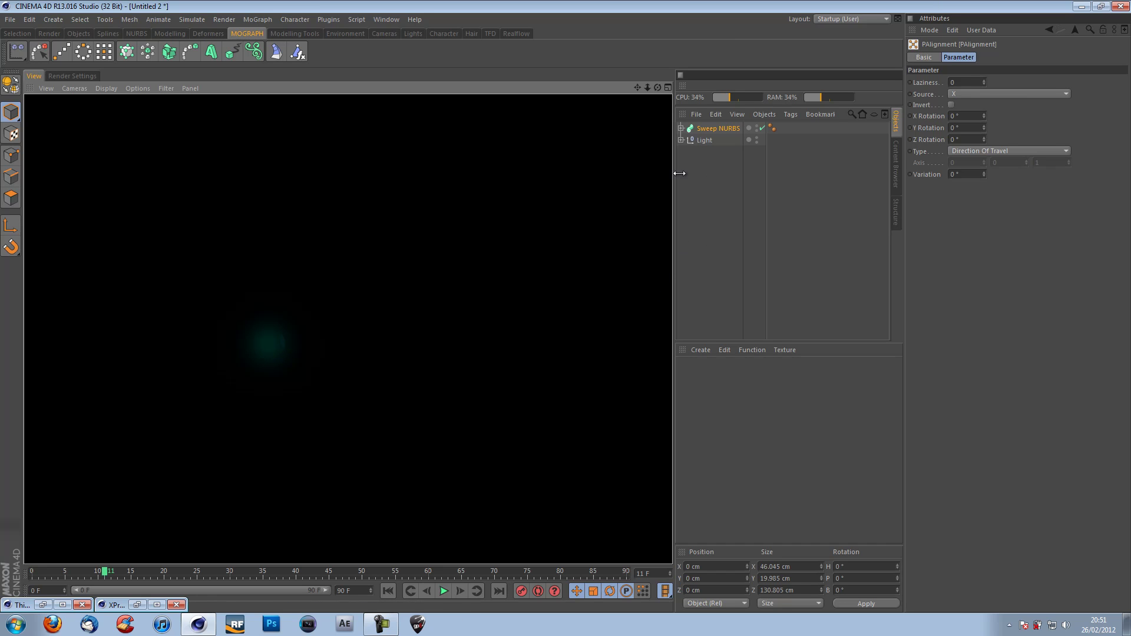
{"action": "scroll", "coordinate": [563, 307], "scroll_direction": "down", "scroll_amount": 5}
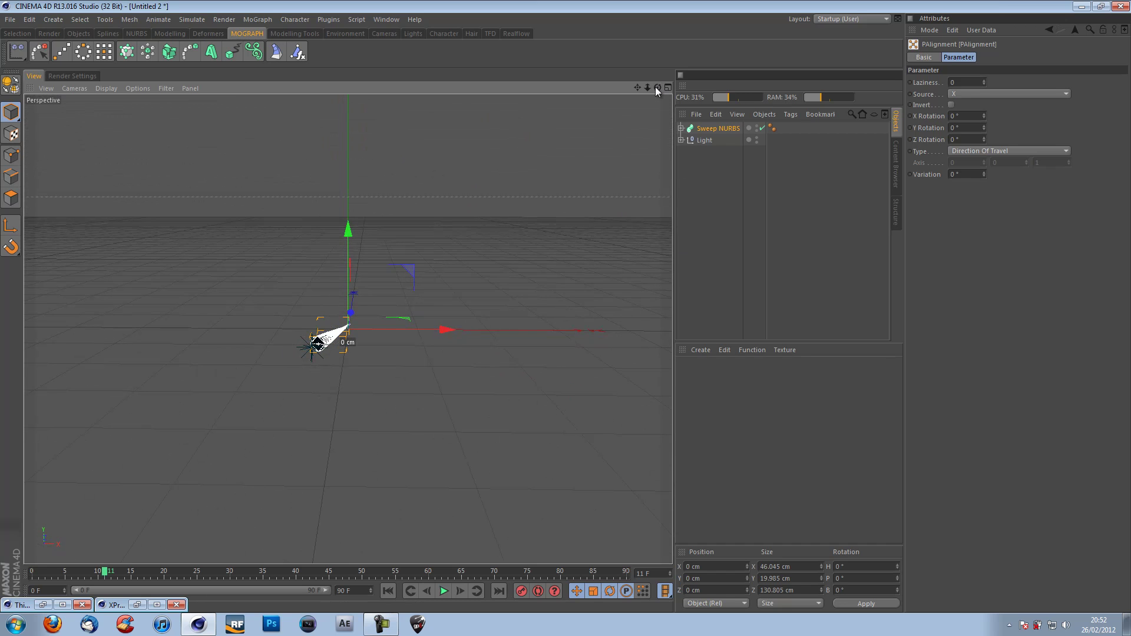
{"action": "key", "text": "ctrl+r"}
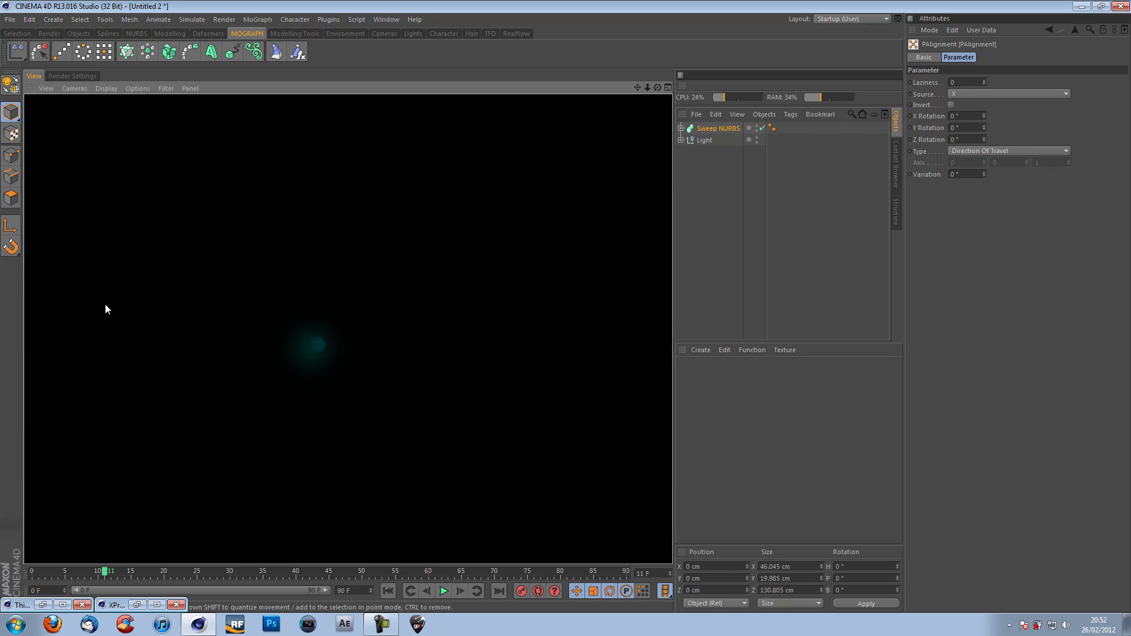
Step: Uncheck Fade if Behind Object on the child Light's Lens tab and render the view
{"action": "left_click", "coordinate": [80, 80]}
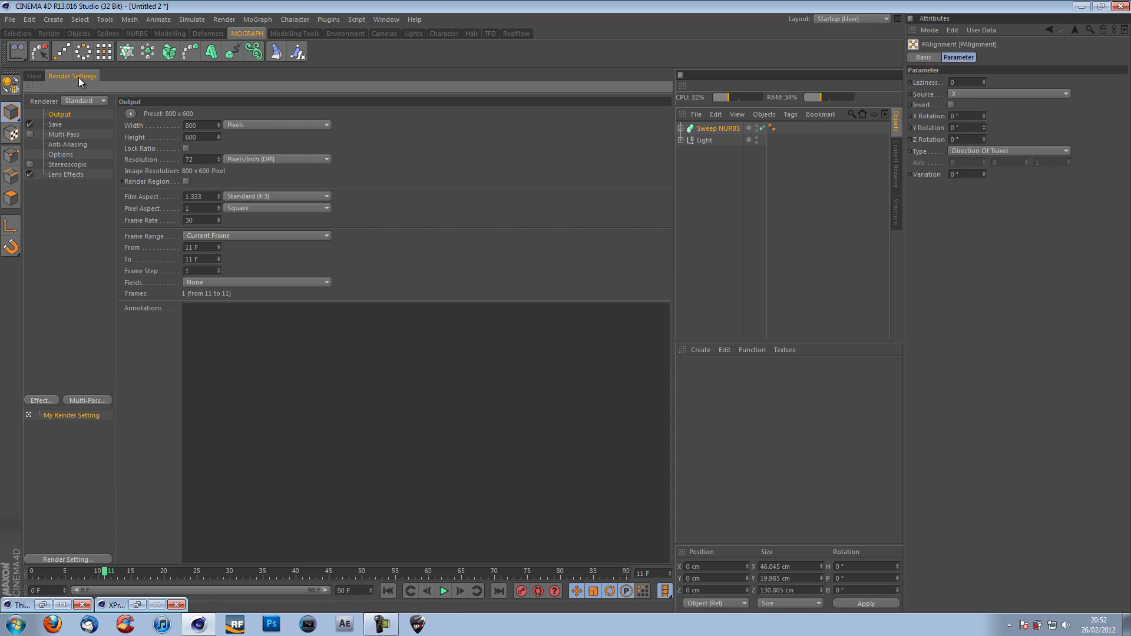
{"action": "left_click", "coordinate": [35, 76]}
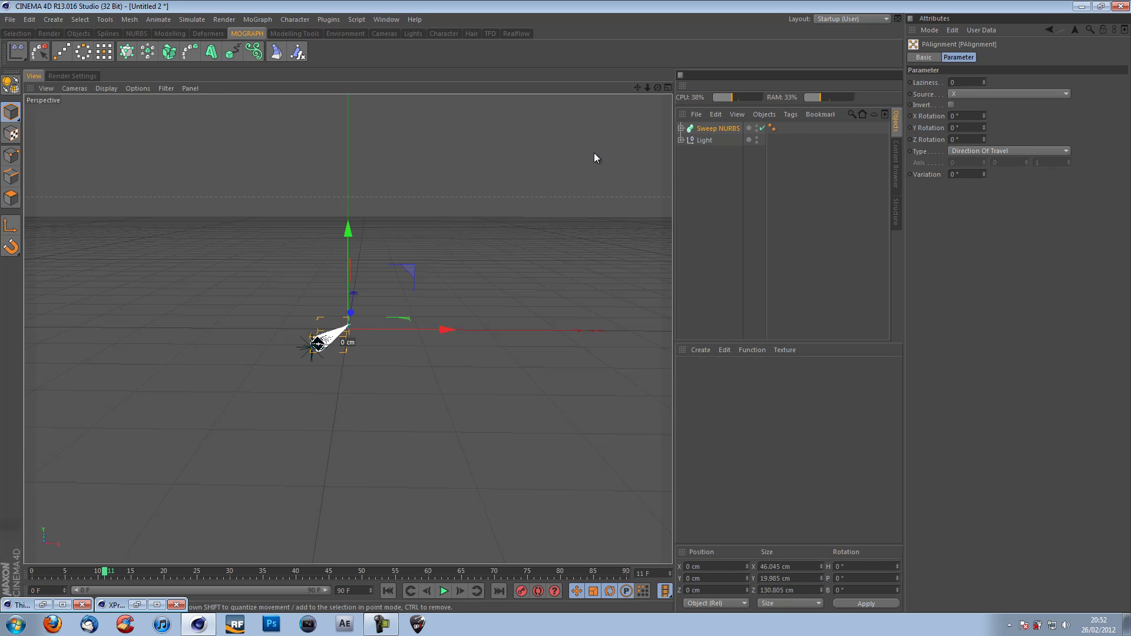
{"action": "left_click", "coordinate": [681, 140]}
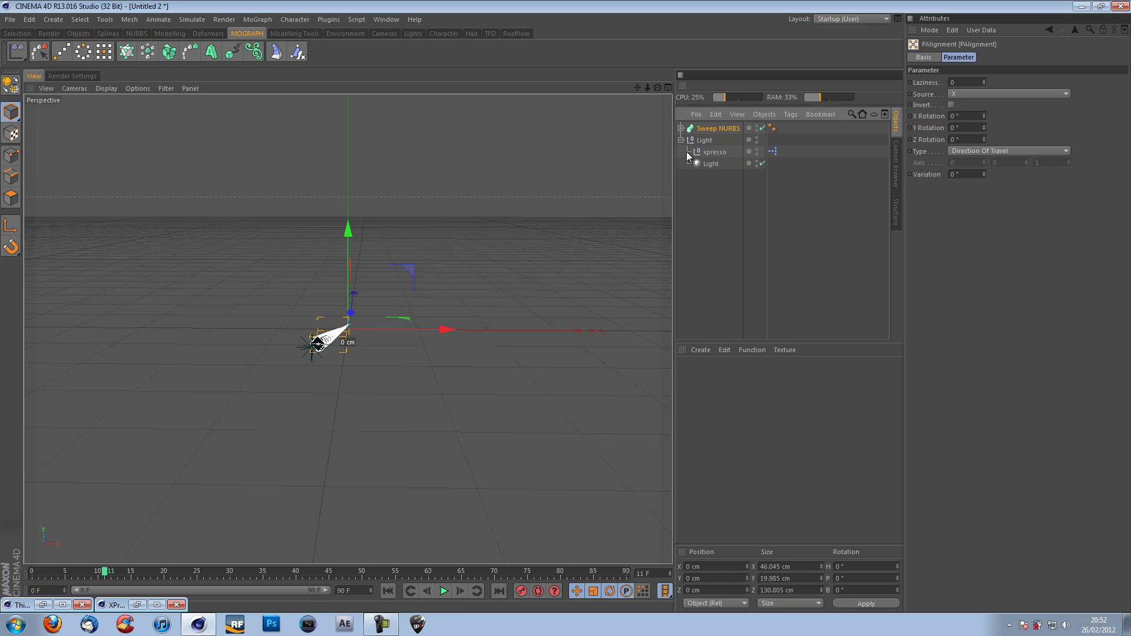
{"action": "left_click", "coordinate": [709, 164]}
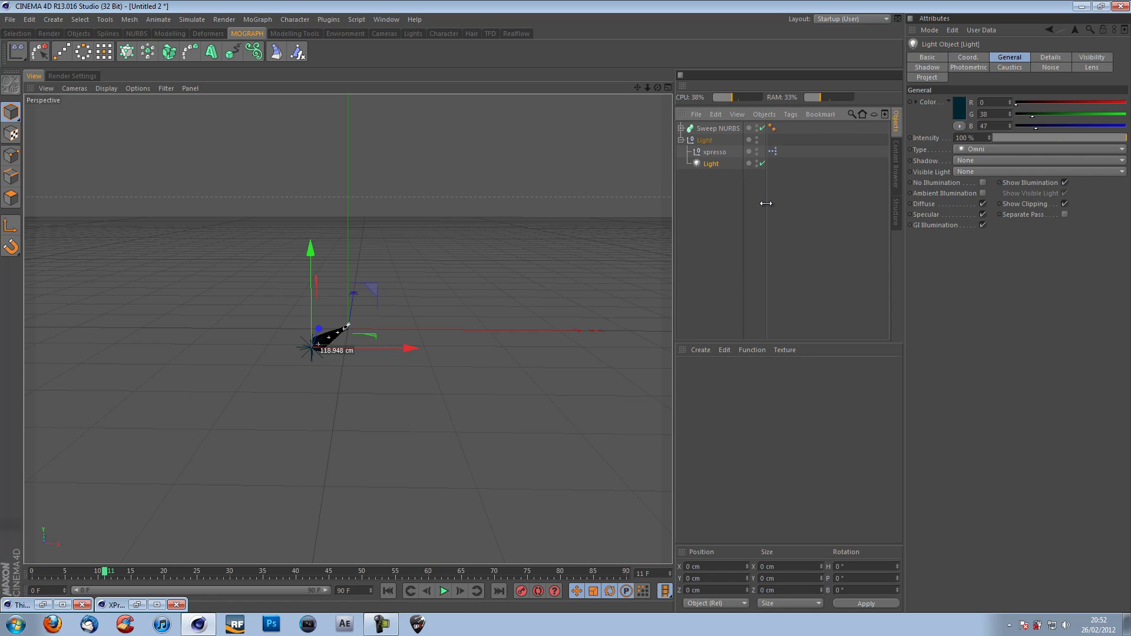
{"action": "left_click", "coordinate": [1092, 67]}
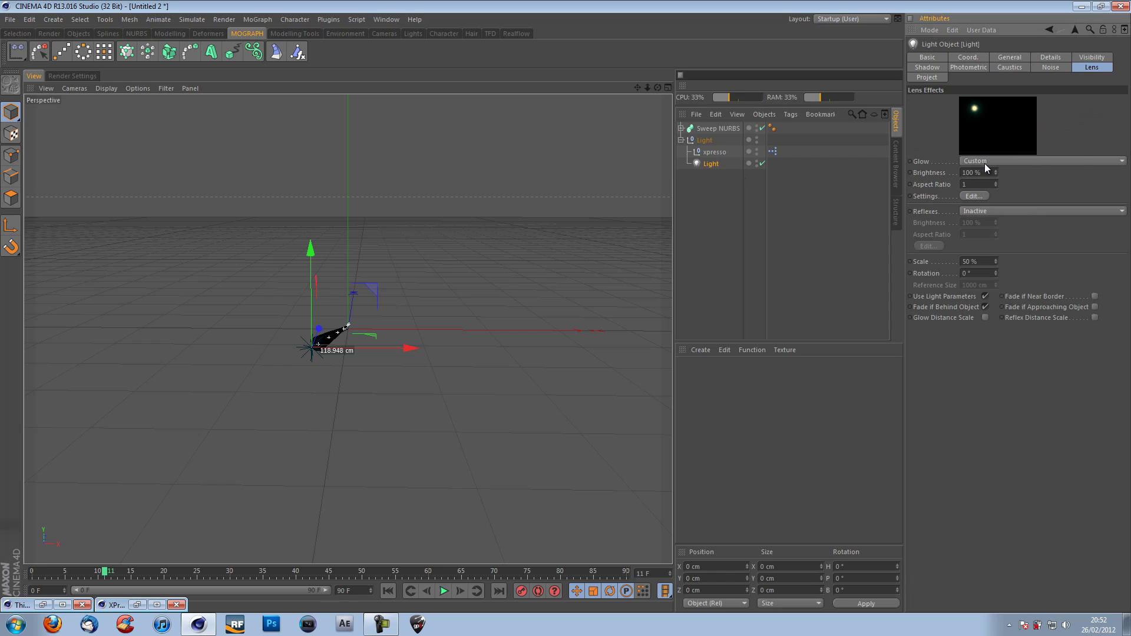
{"action": "left_click", "coordinate": [986, 307]}
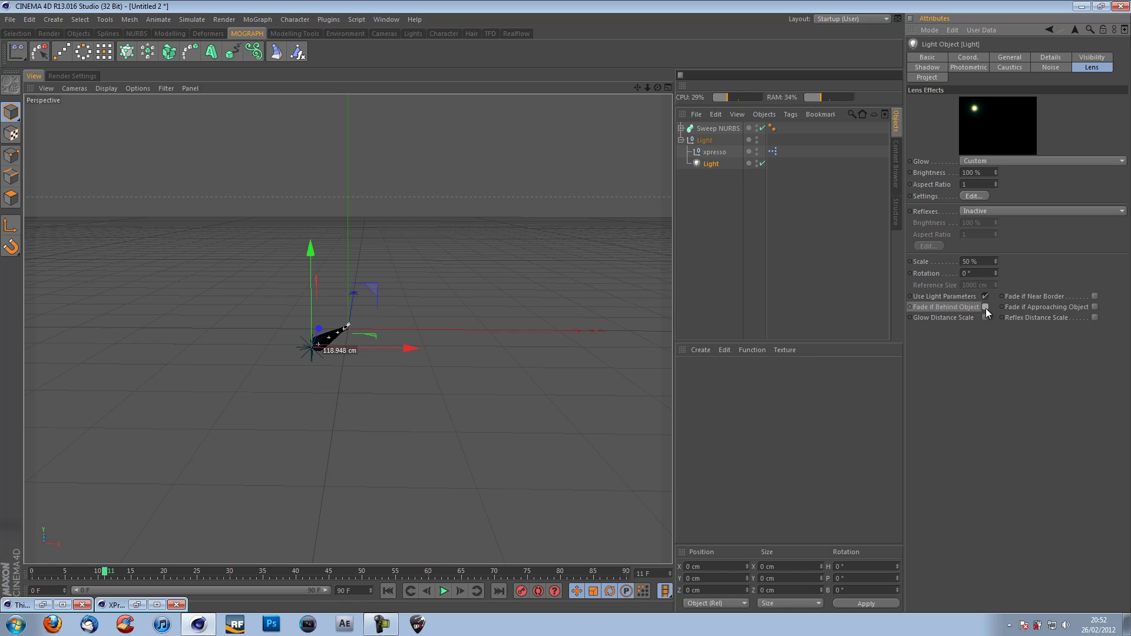
{"action": "key", "text": "ctrl+r"}
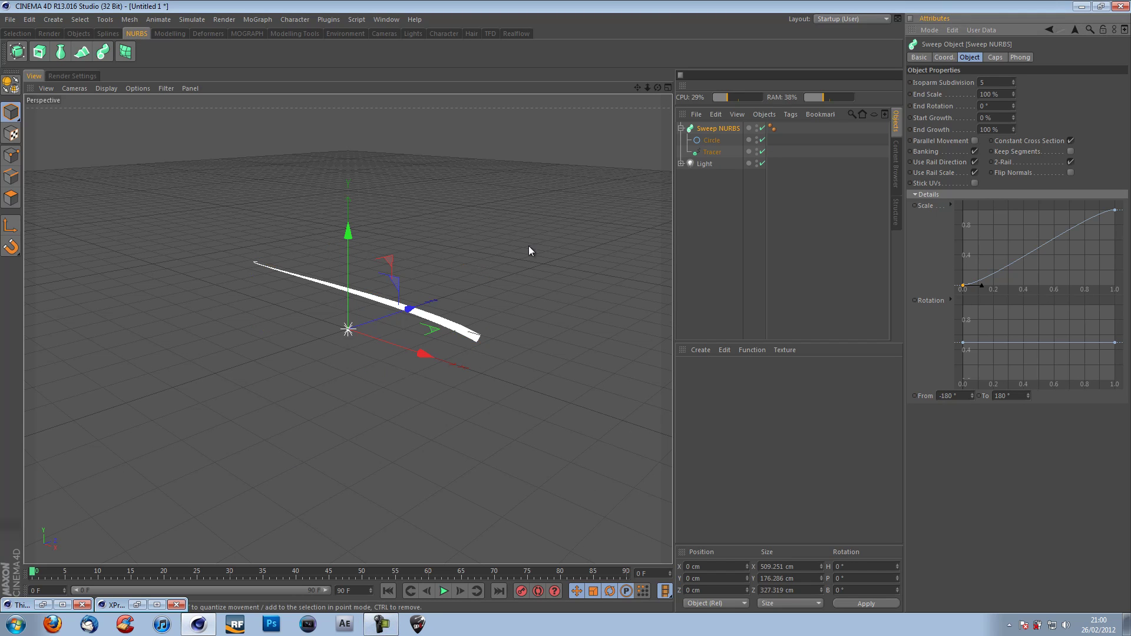
Step: Render the light's glow, play the animation to frame 19, and render again
{"action": "left_click", "coordinate": [704, 163]}
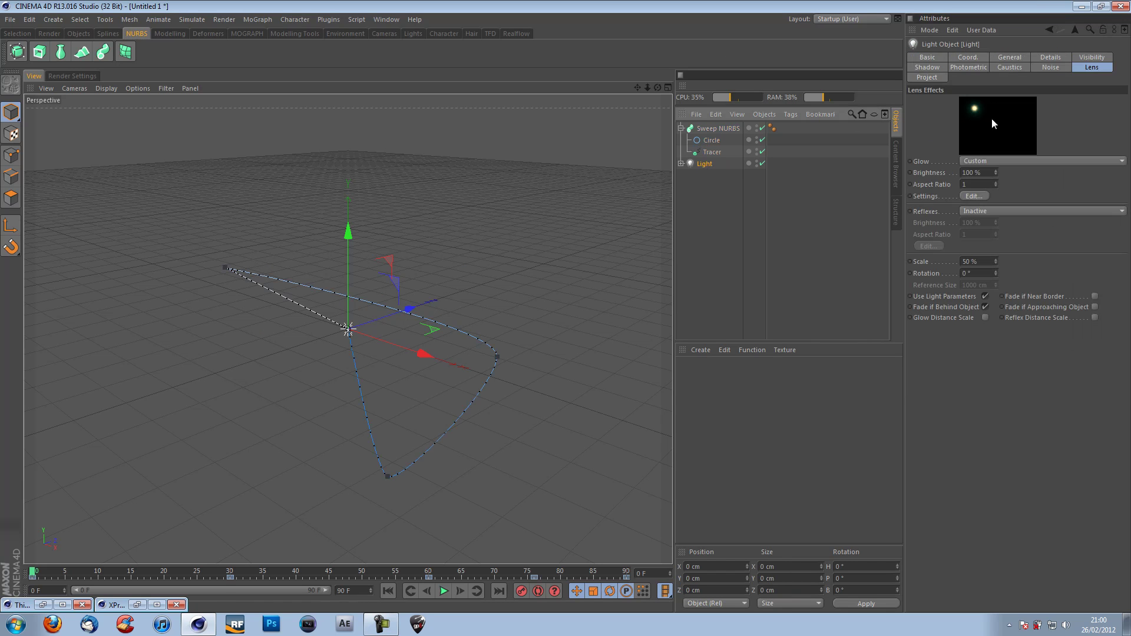
{"action": "left_click", "coordinate": [1005, 57]}
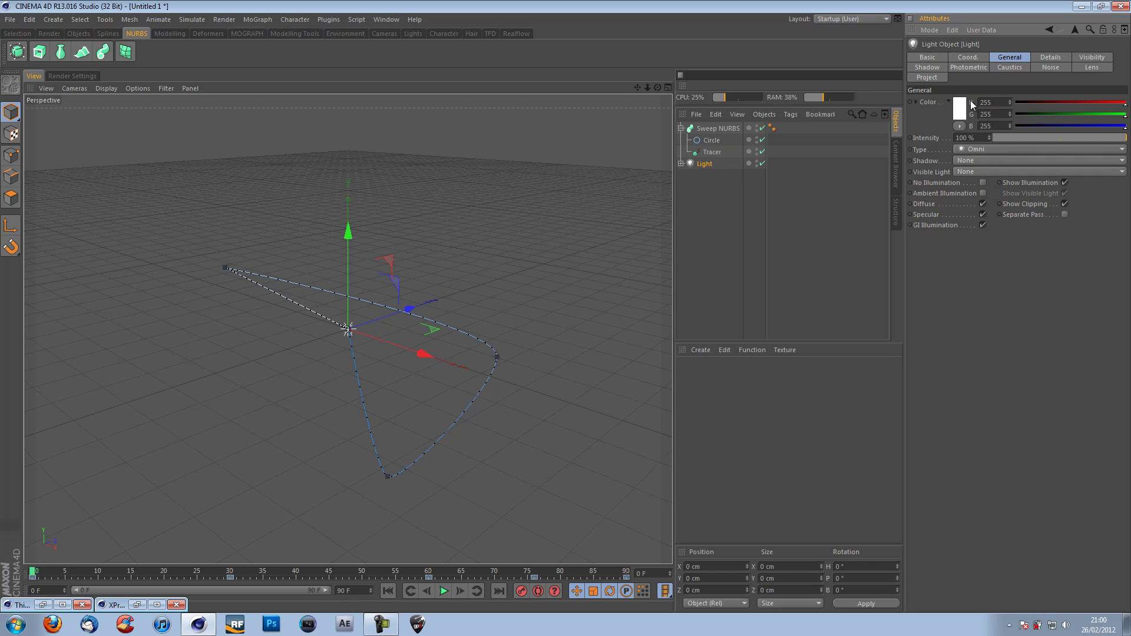
{"action": "key", "text": "ctrl+r"}
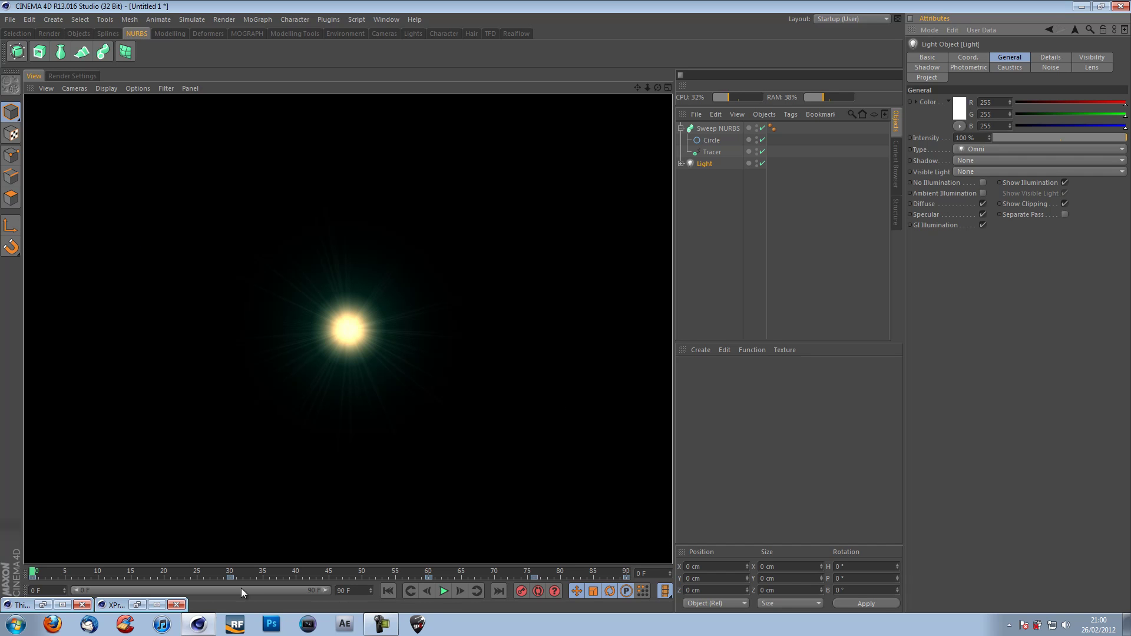
{"action": "left_click", "coordinate": [443, 591]}
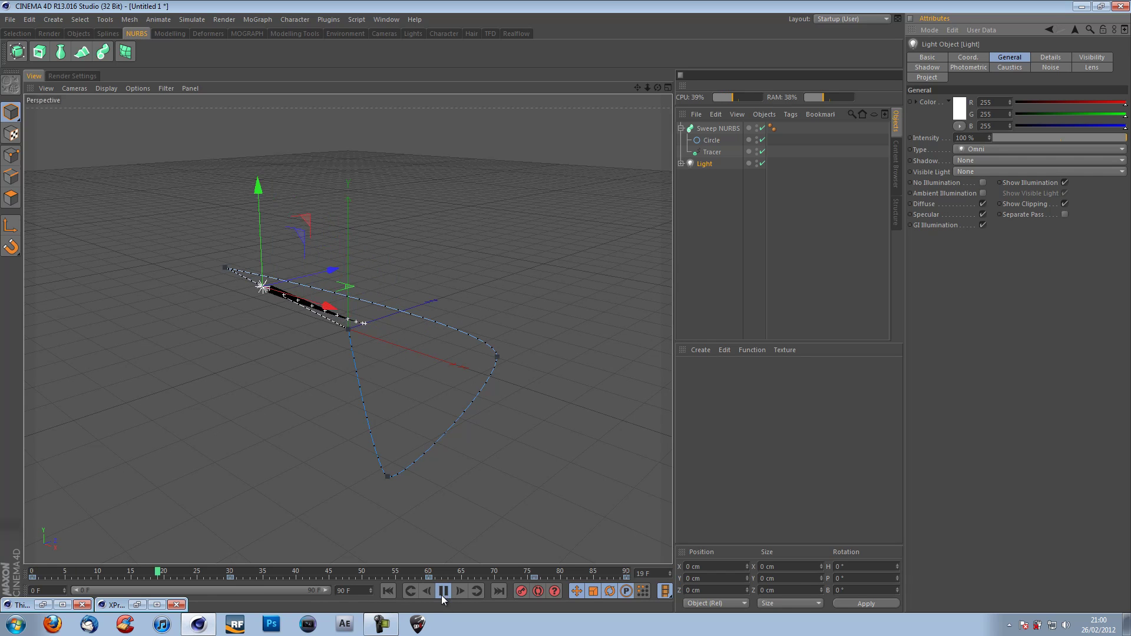
{"action": "left_click", "coordinate": [442, 593]}
{"action": "key", "text": "ctrl+r"}
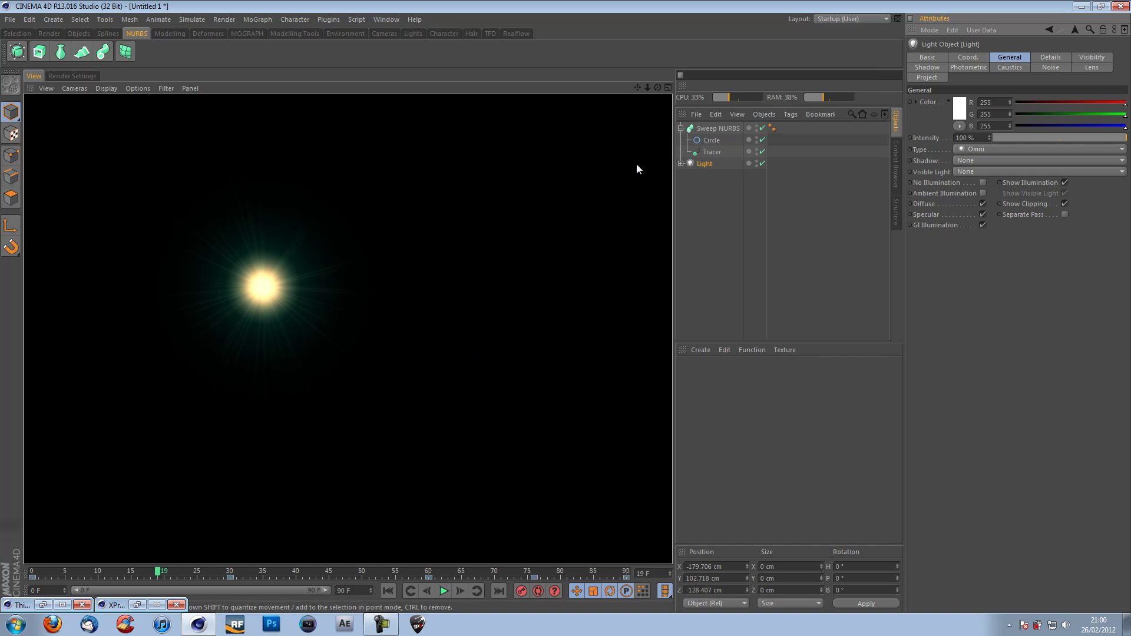
Step: Collapse the Sweep NURBS, check the Light's Lens tab, and select the Sweep NURBS
{"action": "left_click", "coordinate": [681, 128]}
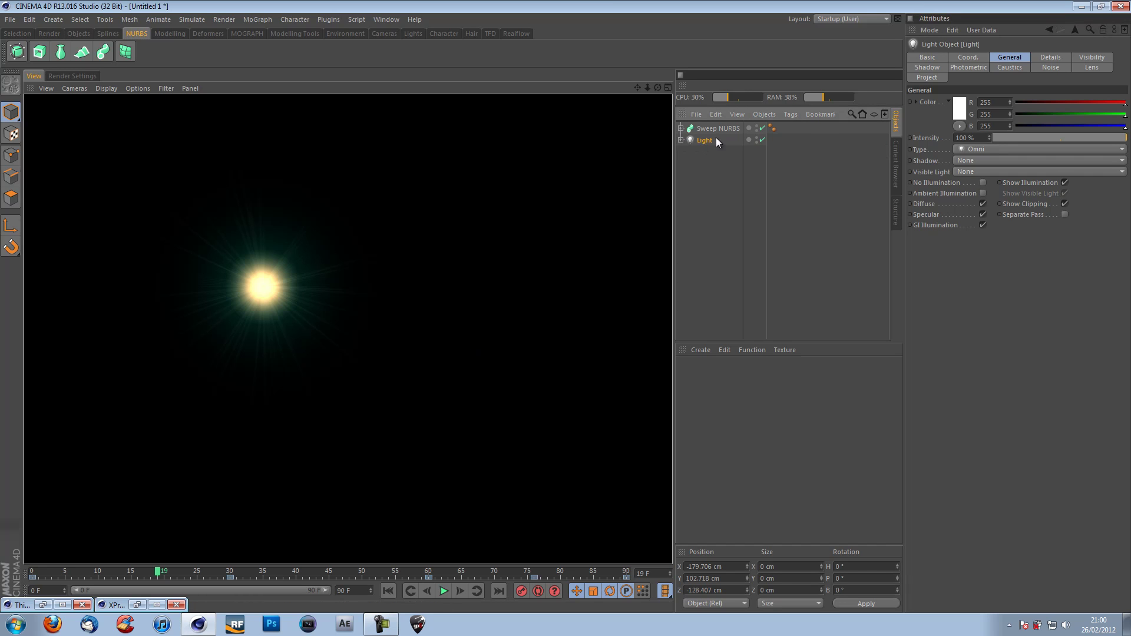
{"action": "left_click", "coordinate": [691, 141]}
{"action": "left_click", "coordinate": [1082, 67]}
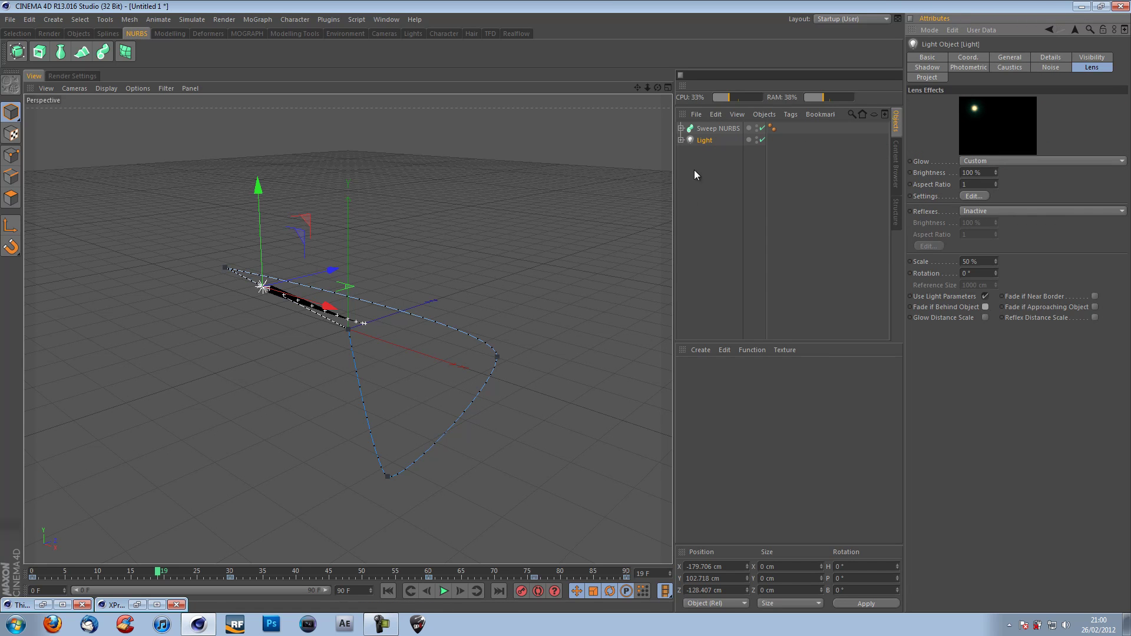
{"action": "left_click", "coordinate": [706, 128]}
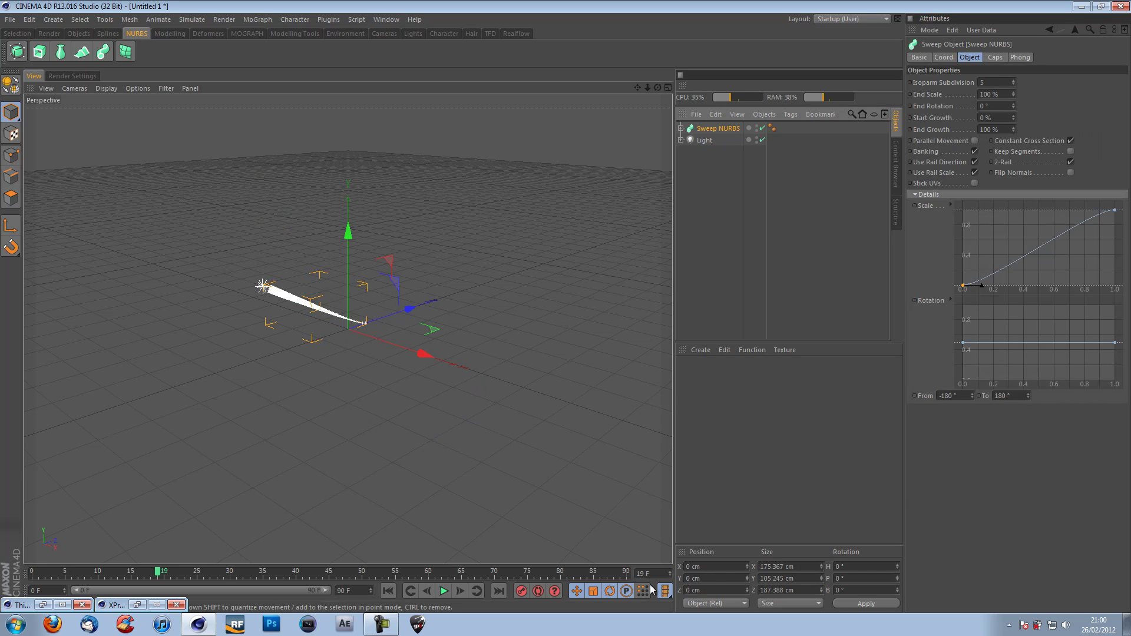
Step: Create a new material Mat via Create > New Material, view its Basic tab, and play the animation
{"action": "left_click", "coordinate": [702, 350]}
{"action": "left_click", "coordinate": [703, 369]}
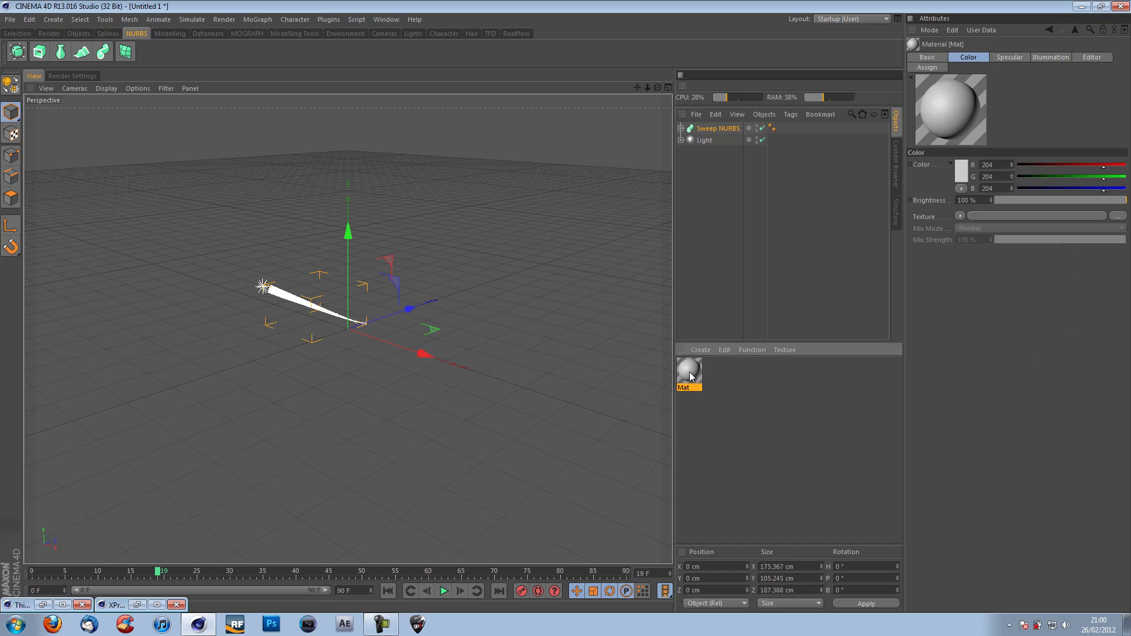
{"action": "left_click", "coordinate": [918, 58]}
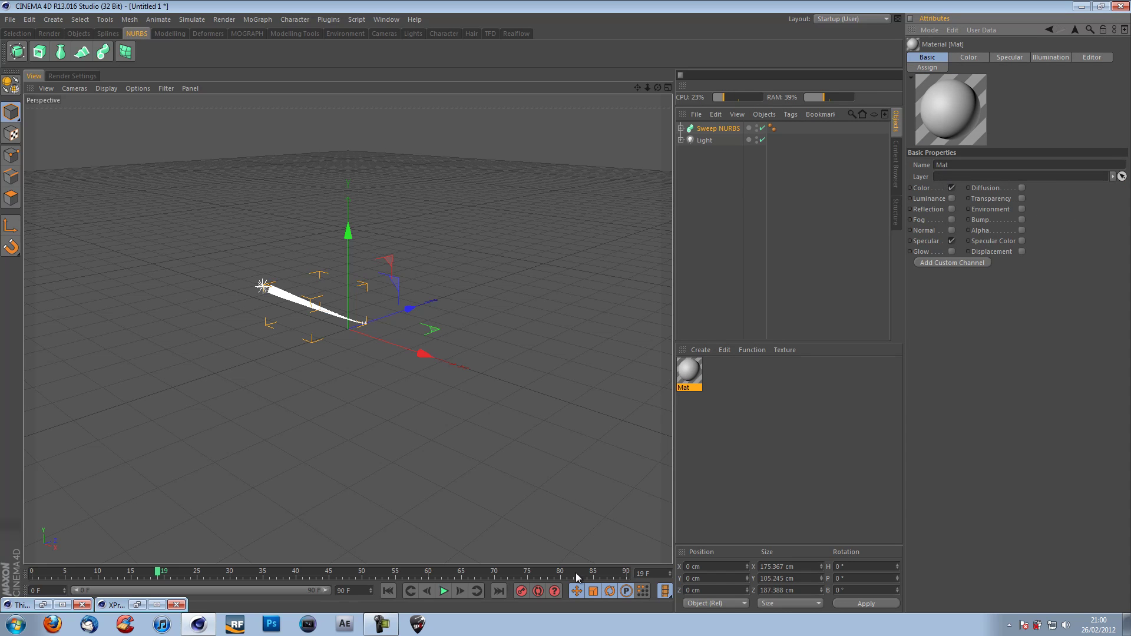
{"action": "left_click", "coordinate": [443, 591]}
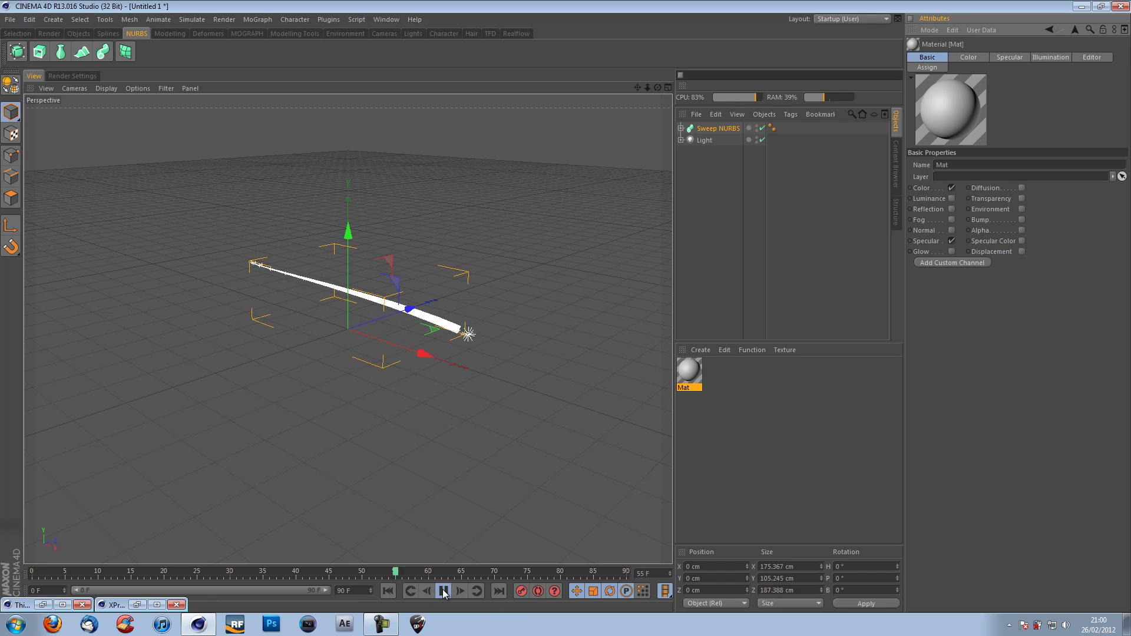
Step: Stop playback at frame 72 and move the camera close to the swept tube
{"action": "left_click", "coordinate": [444, 592]}
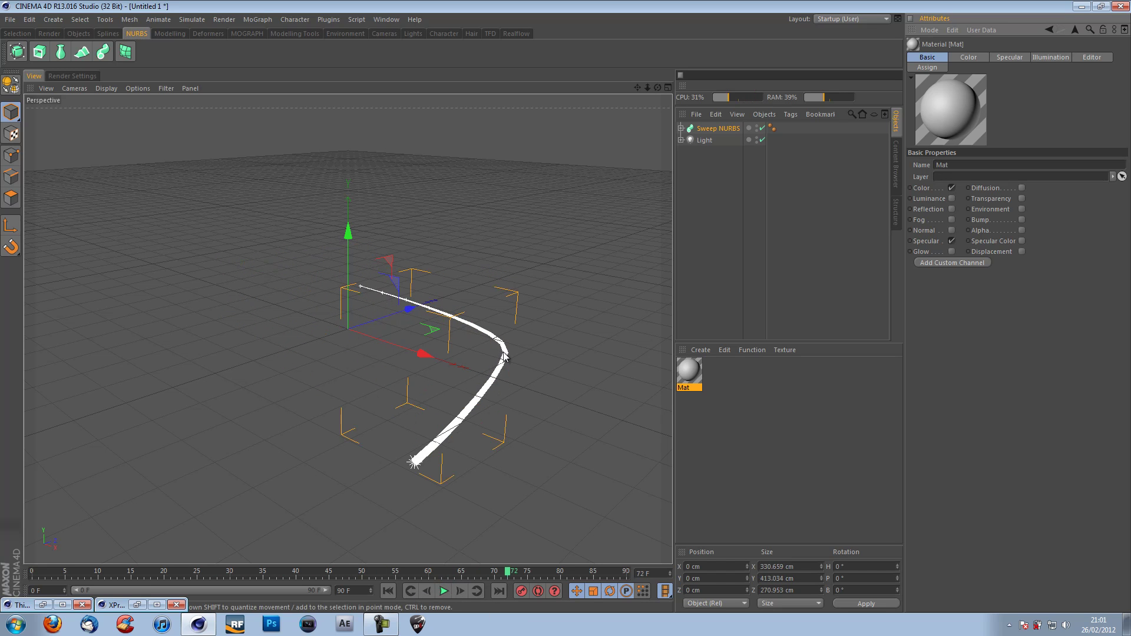
{"action": "left_click", "coordinate": [635, 85]}
{"action": "left_click_drag", "start_coordinate": [551, 304], "coordinate": [529, 278]}
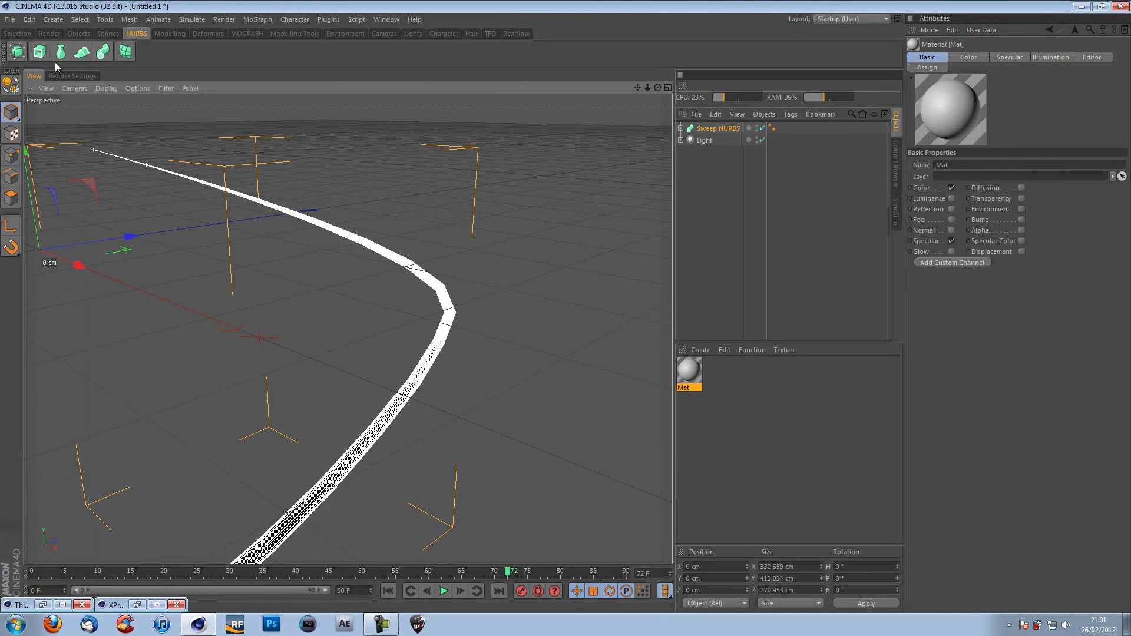
Step: Nest the Sweep NURBS under a new HyperNURBS, collapse it, and zoom out to view the smoothed tube
{"action": "left_click", "coordinate": [17, 51], "text": "alt"}
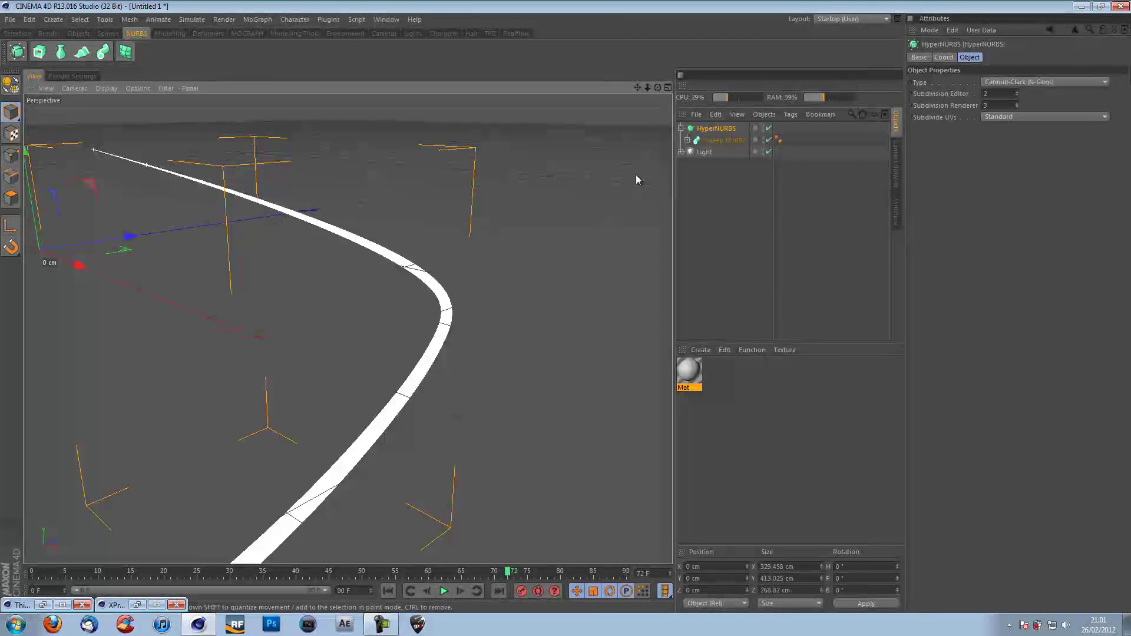
{"action": "left_click", "coordinate": [713, 142]}
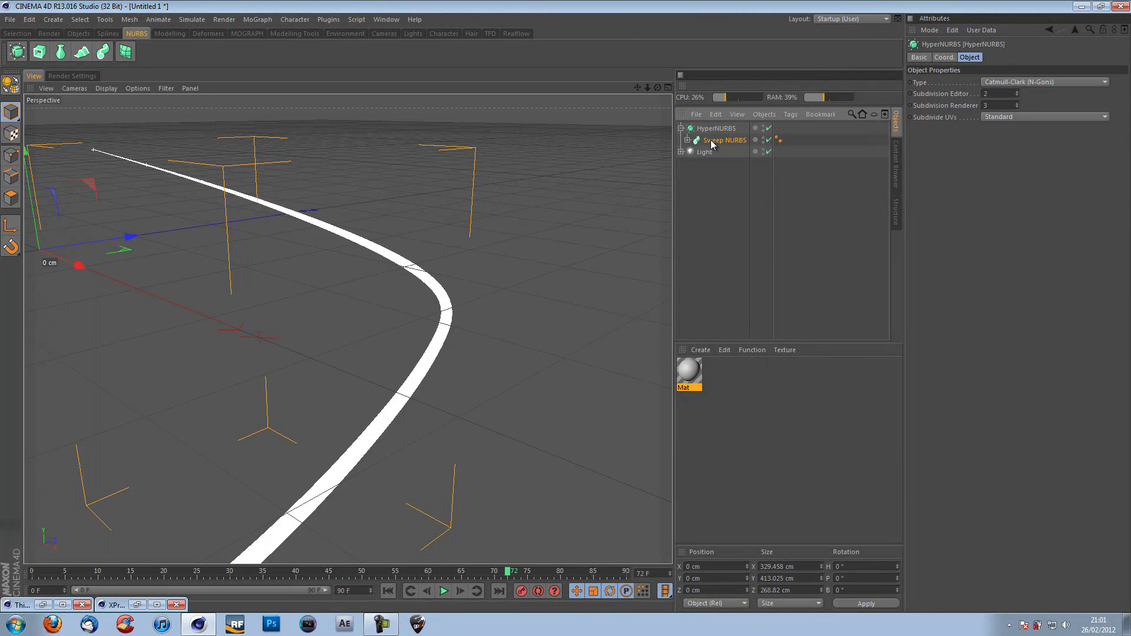
{"action": "left_click", "coordinate": [681, 128]}
{"action": "left_click", "coordinate": [687, 171]}
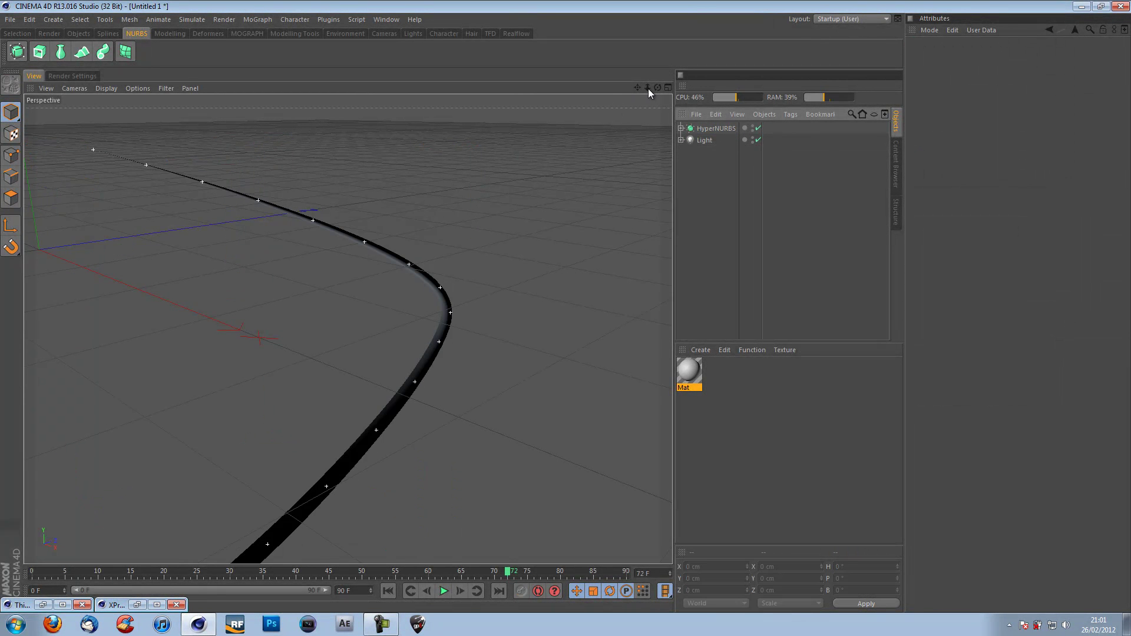
{"action": "left_click_drag", "start_coordinate": [647, 87], "coordinate": [563, 308]}
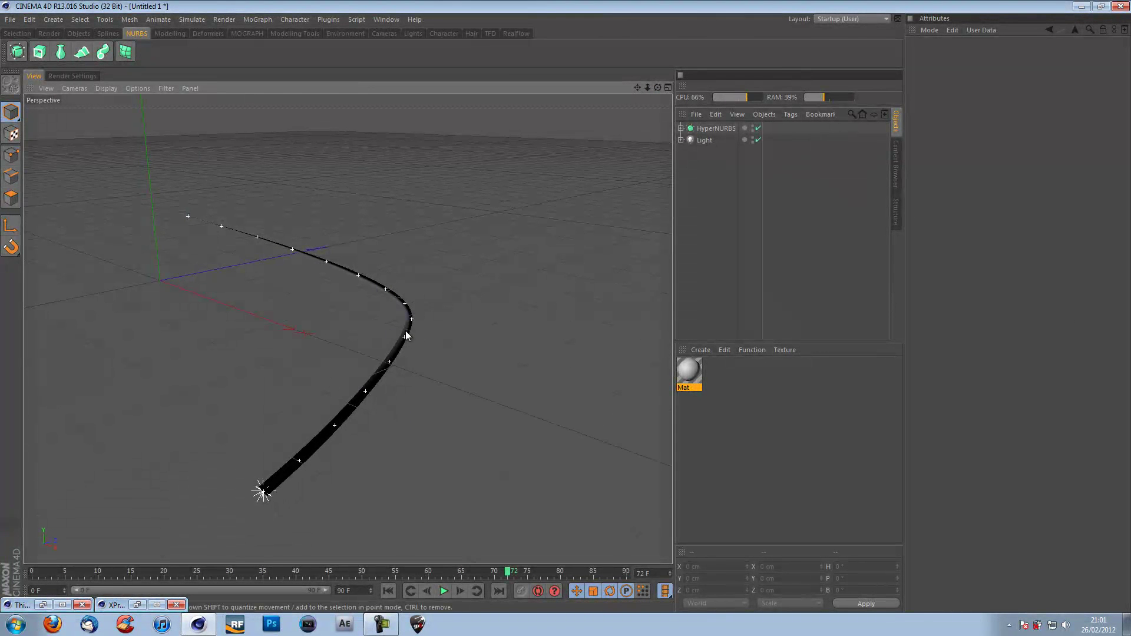
{"action": "left_click_drag", "start_coordinate": [647, 90], "coordinate": [560, 307]}
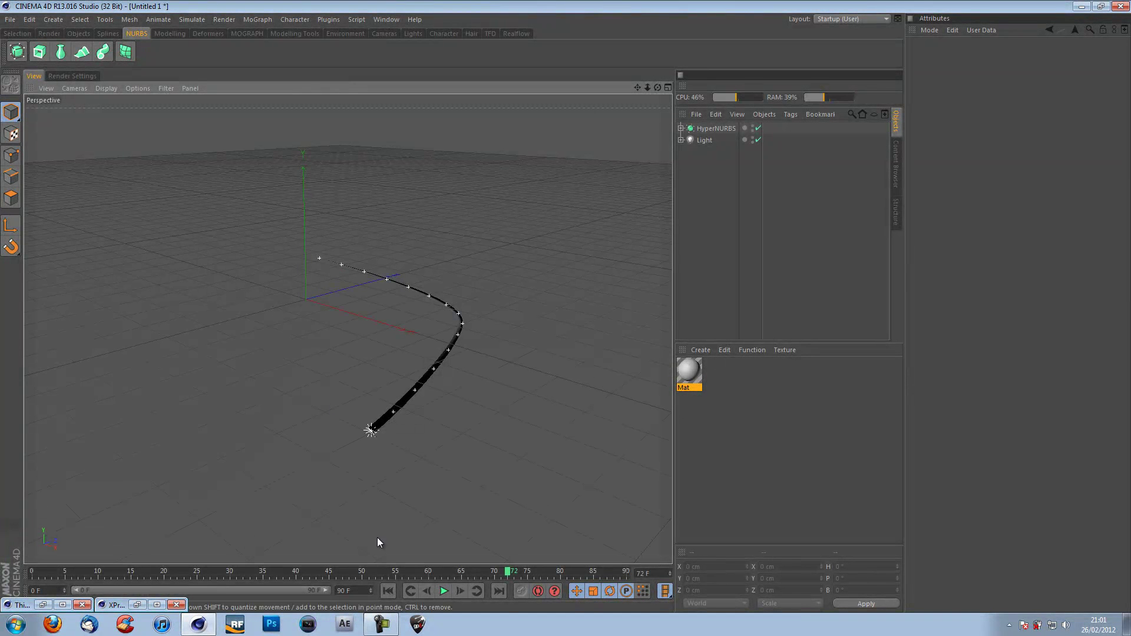
Step: Set the Mat material's Color to dark teal R0 G38 B47
{"action": "left_click", "coordinate": [689, 371]}
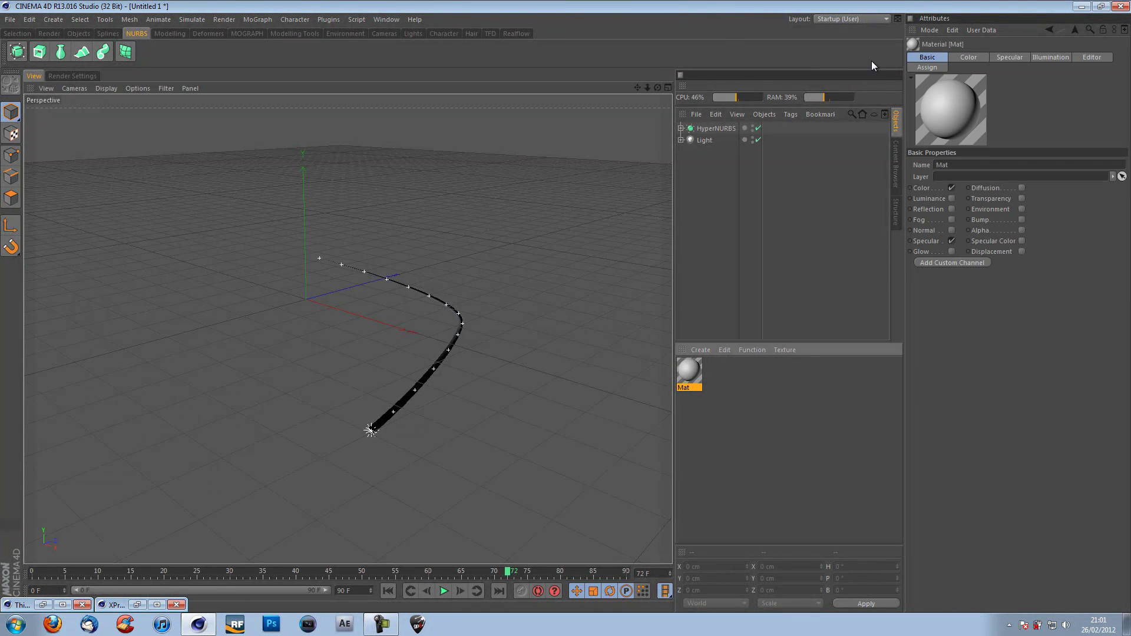
{"action": "double_click", "coordinate": [688, 371]}
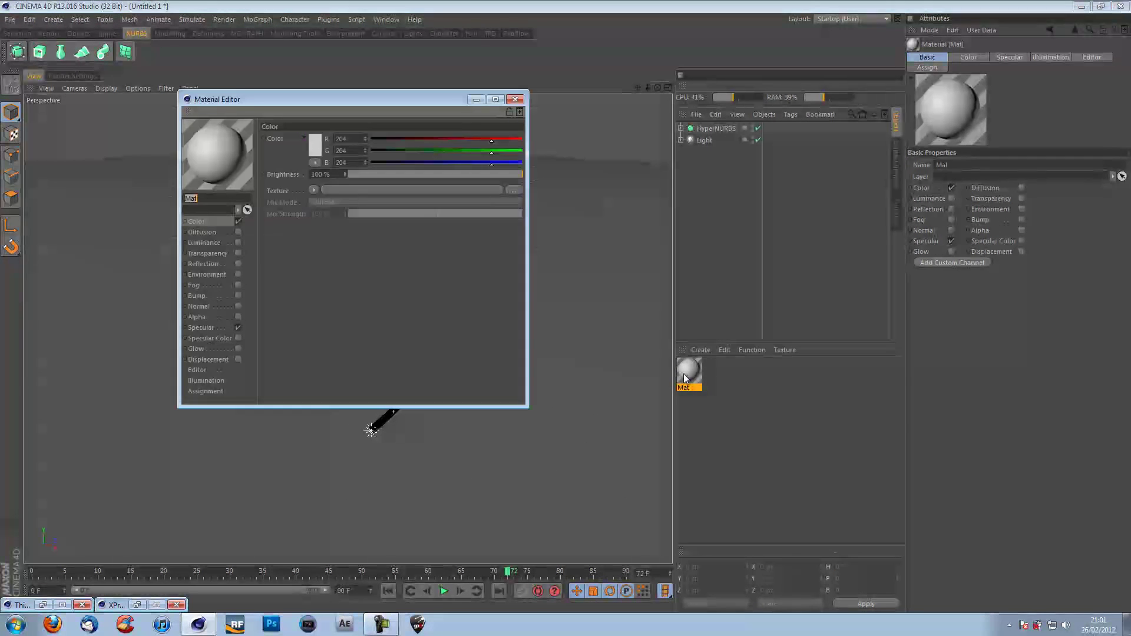
{"action": "left_click", "coordinate": [316, 145]}
{"action": "key", "text": "Tab"}
{"action": "key", "text": "Tab"}
{"action": "key", "text": "Tab"}
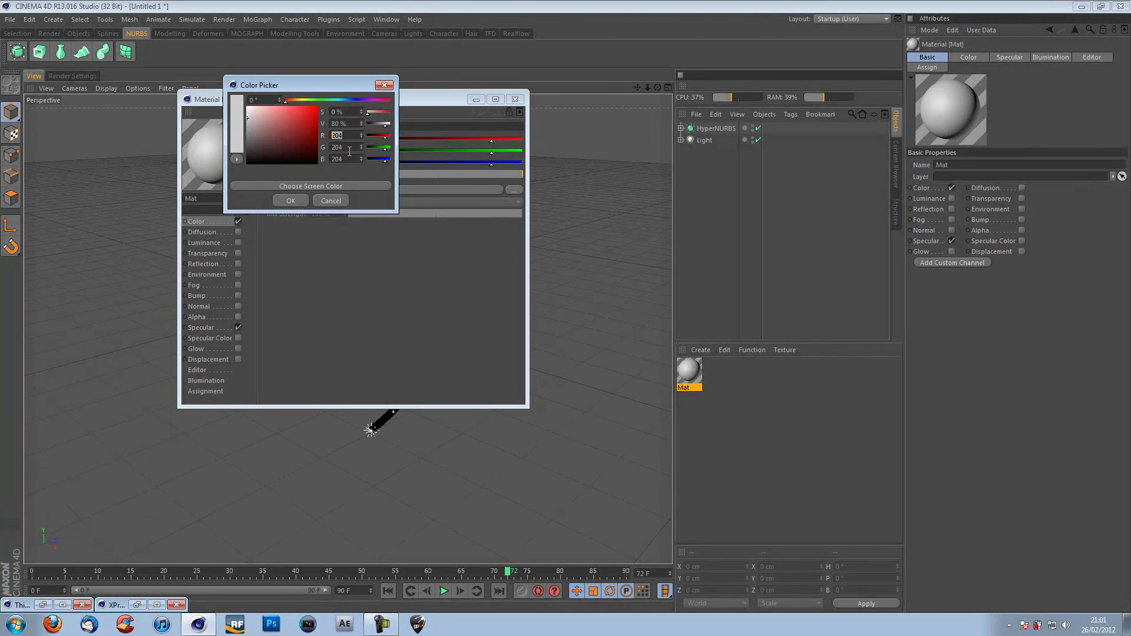
{"action": "type", "text": "0"}
{"action": "key", "text": "Tab"}
{"action": "type", "text": "38"}
{"action": "key", "text": "Tab"}
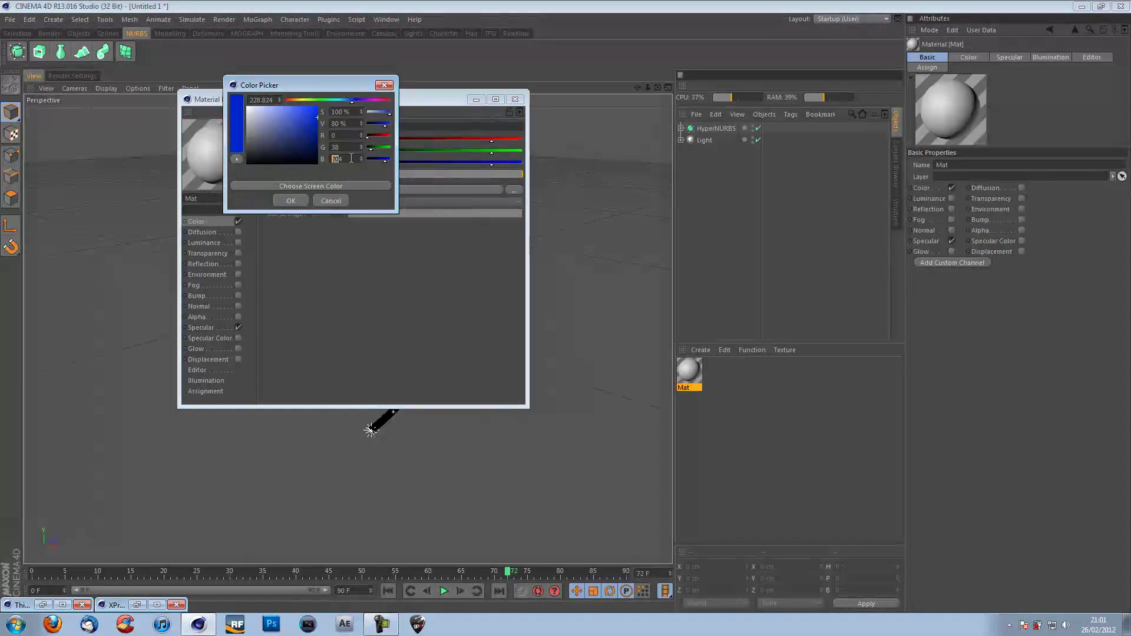
{"action": "type", "text": "47"}
{"action": "left_click", "coordinate": [285, 200]}
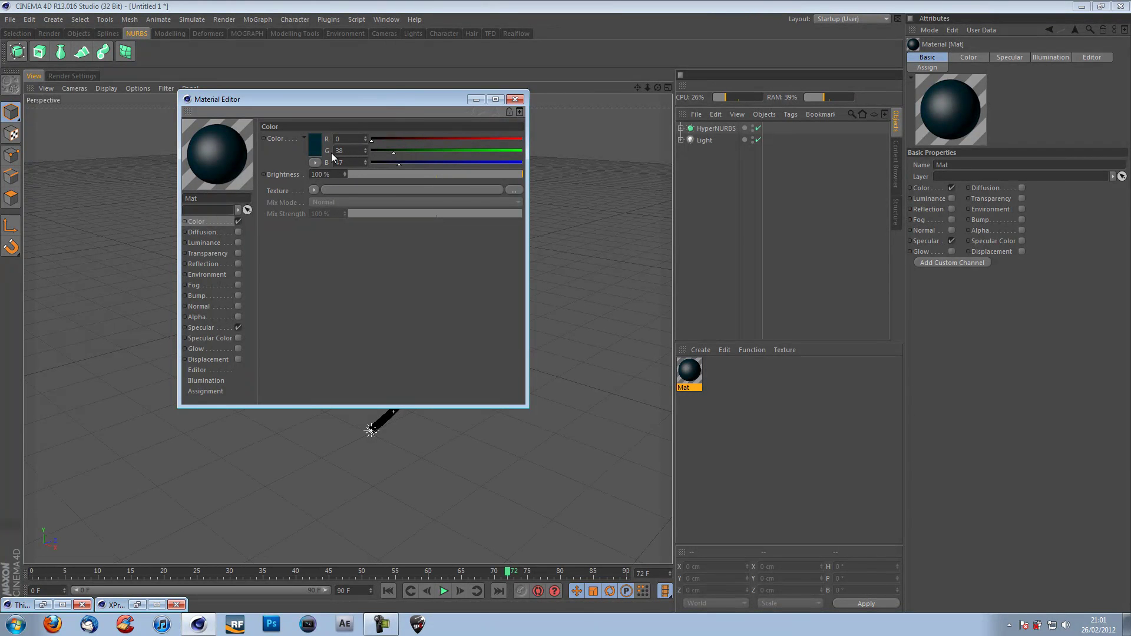
Step: Enable Mat's Luminance channel with the colour R0 G38 B47
{"action": "left_click", "coordinate": [206, 244]}
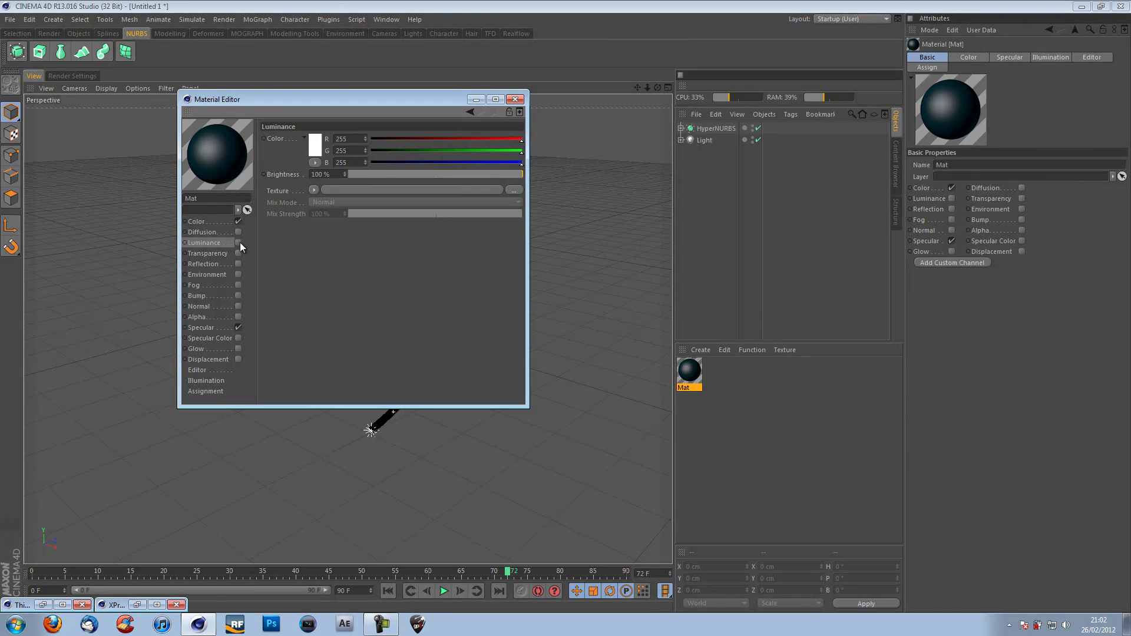
{"action": "left_click", "coordinate": [239, 243]}
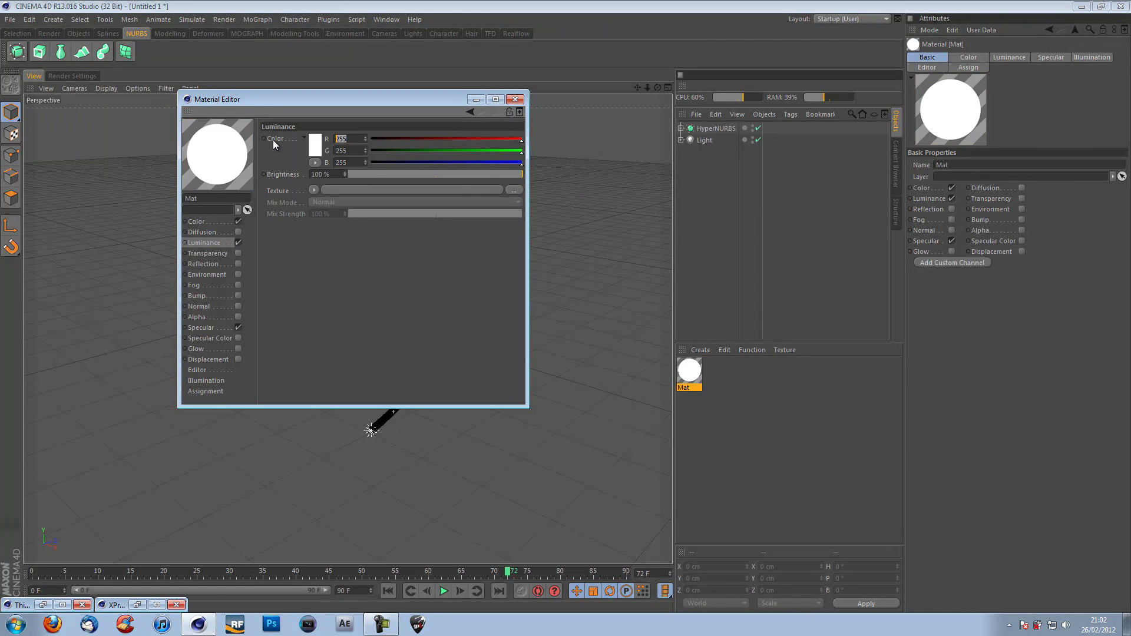
{"action": "type", "text": "0"}
{"action": "key", "text": "Tab"}
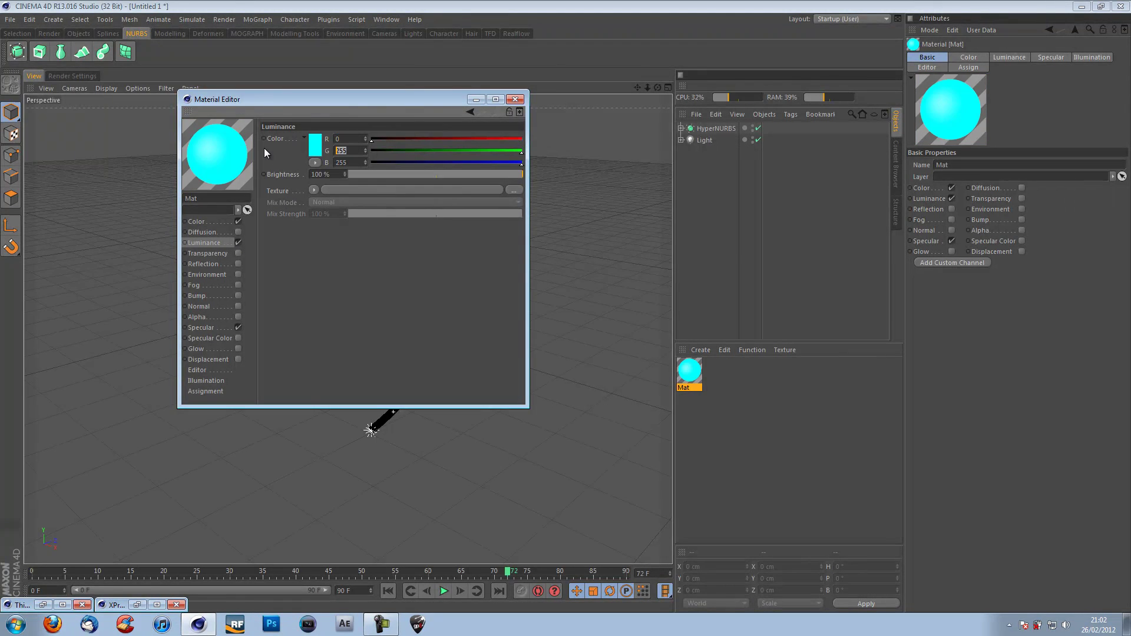
{"action": "type", "text": "38"}
{"action": "key", "text": "Tab"}
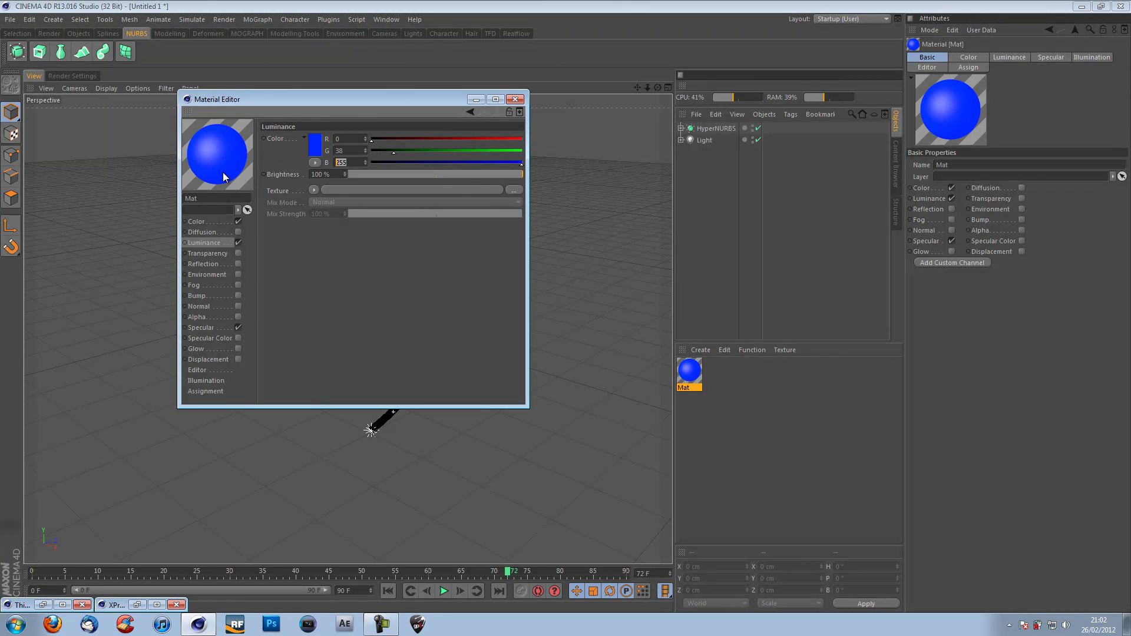
{"action": "type", "text": "47"}
{"action": "key", "text": "Return"}
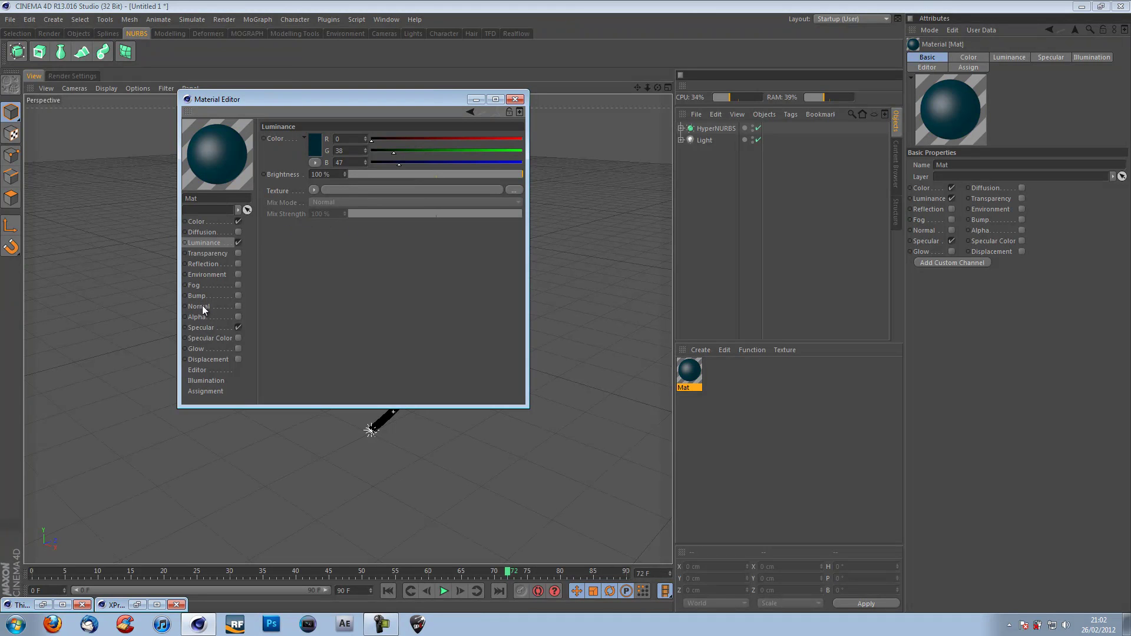
Step: Disable Specular, enable Glow at 200% outer strength and 15 cm radius, and apply Mat to the tube
{"action": "left_click", "coordinate": [238, 327]}
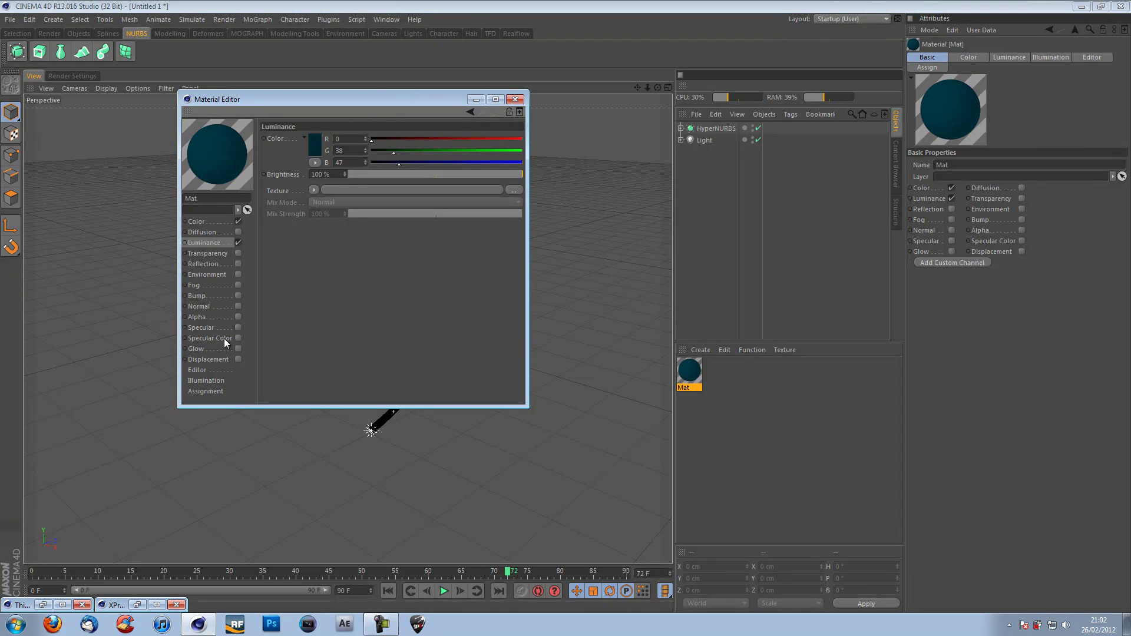
{"action": "left_click", "coordinate": [238, 349]}
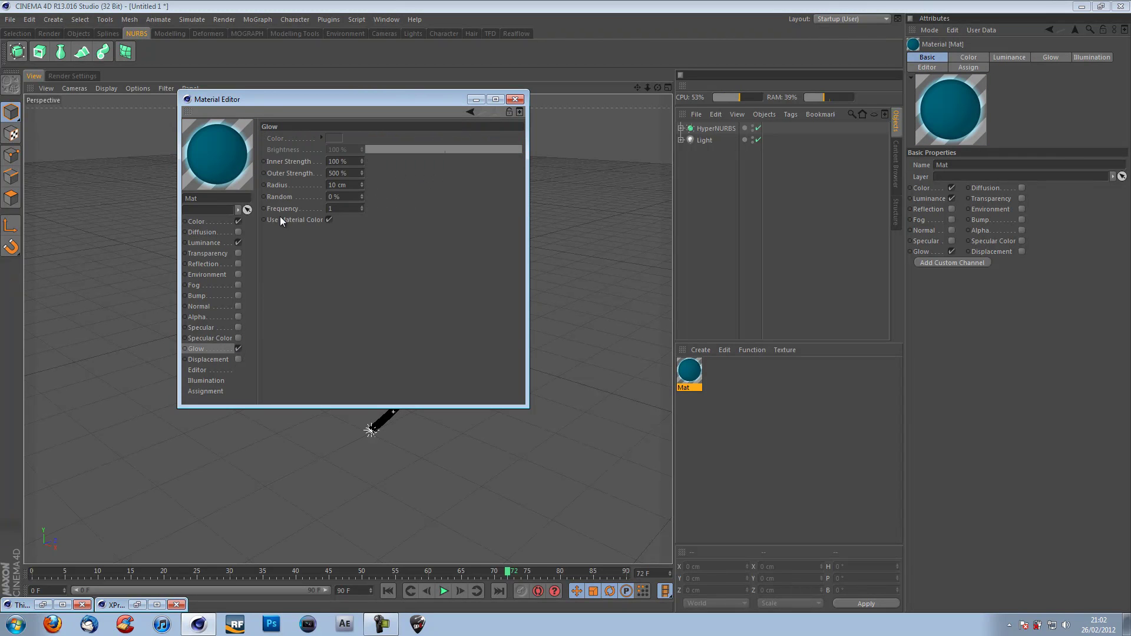
{"action": "left_click", "coordinate": [337, 173]}
{"action": "type", "text": "200"}
{"action": "key", "text": "Return"}
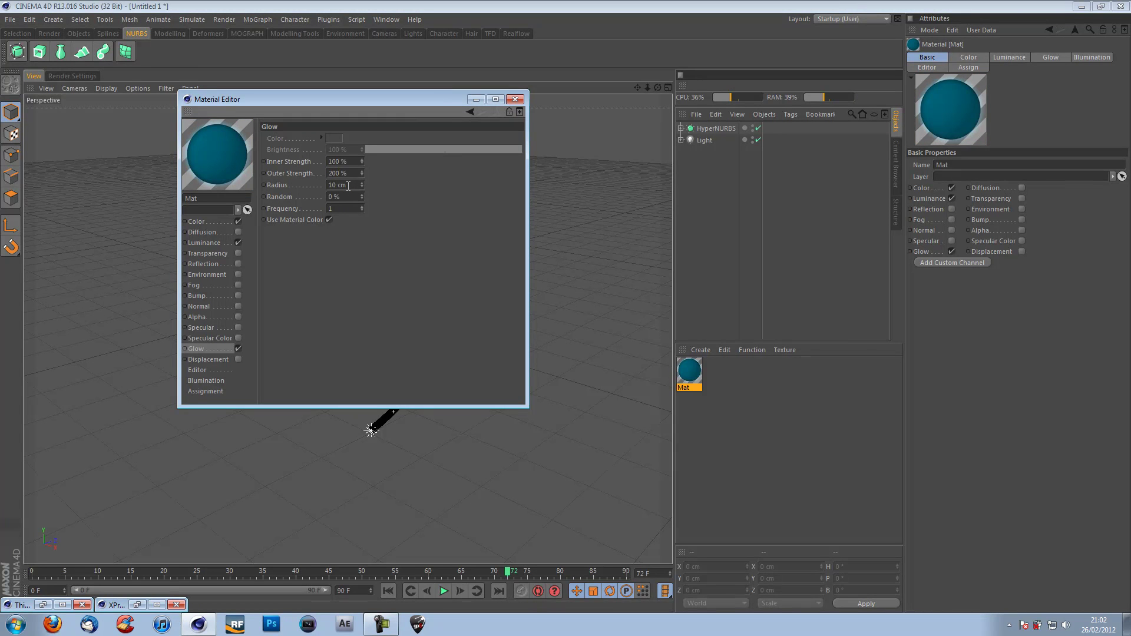
{"action": "left_click", "coordinate": [353, 185]}
{"action": "type", "text": "15"}
{"action": "key", "text": "Return"}
{"action": "left_click", "coordinate": [475, 99]}
{"action": "left_click_drag", "start_coordinate": [684, 365], "coordinate": [709, 129]}
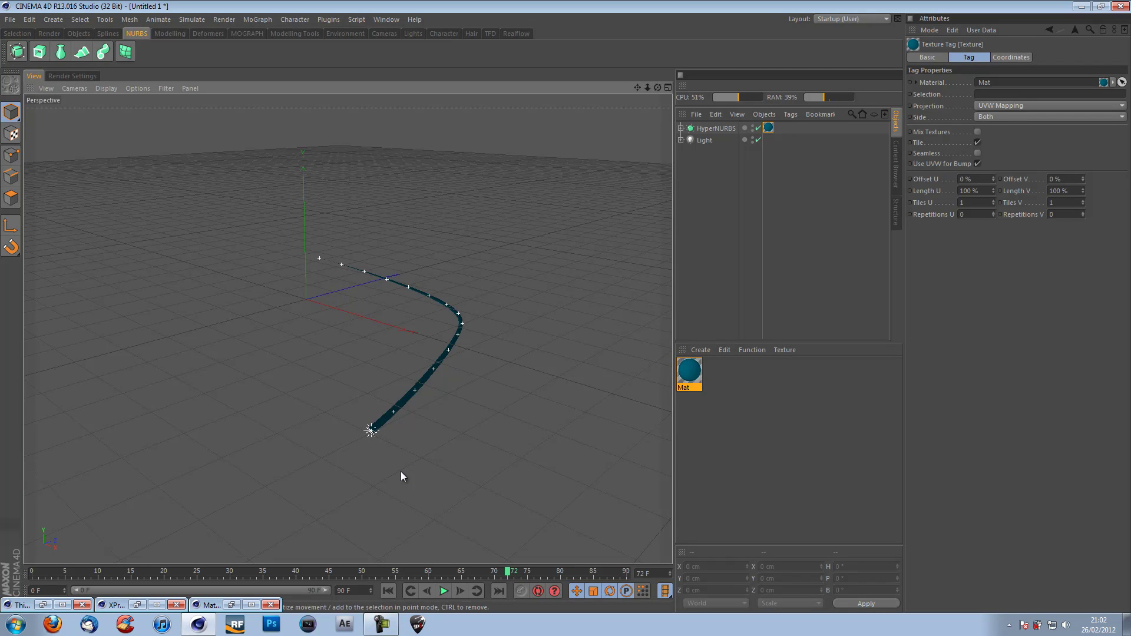
Step: Render the glow preview, then change Mat's Color to G 47, B 38
{"action": "key", "text": "ctrl+r"}
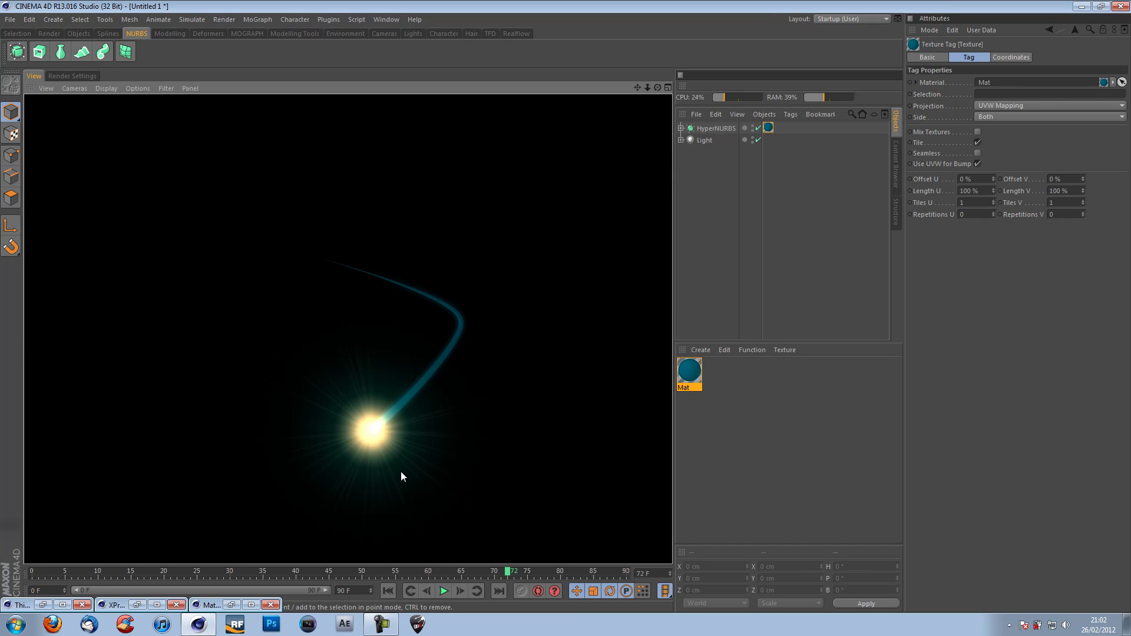
{"action": "left_click", "coordinate": [213, 605]}
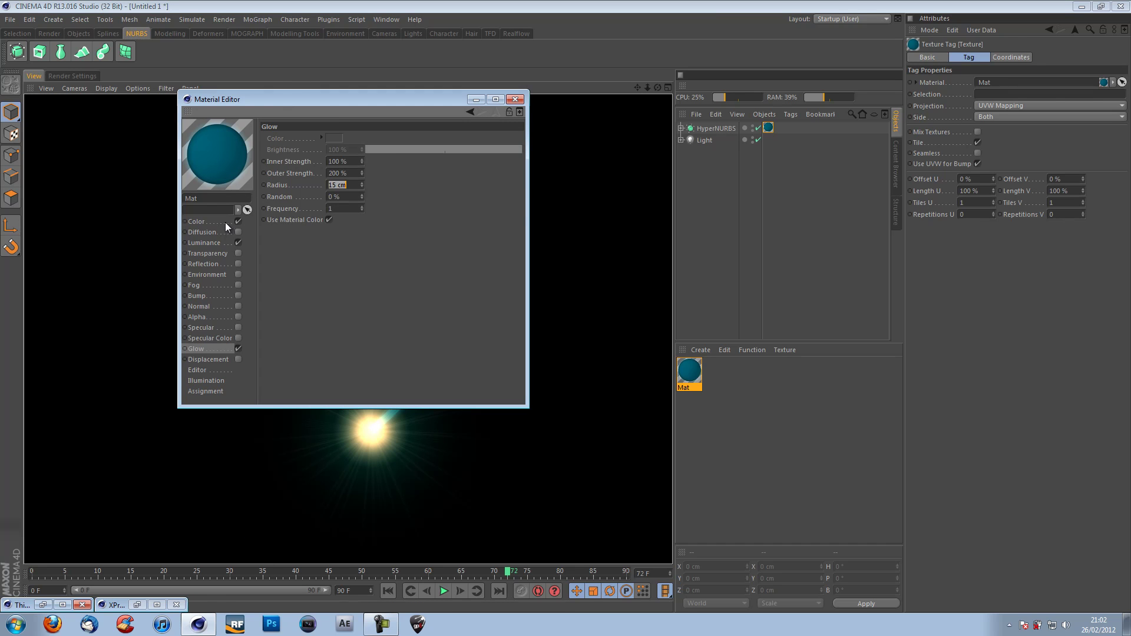
{"action": "left_click", "coordinate": [200, 221]}
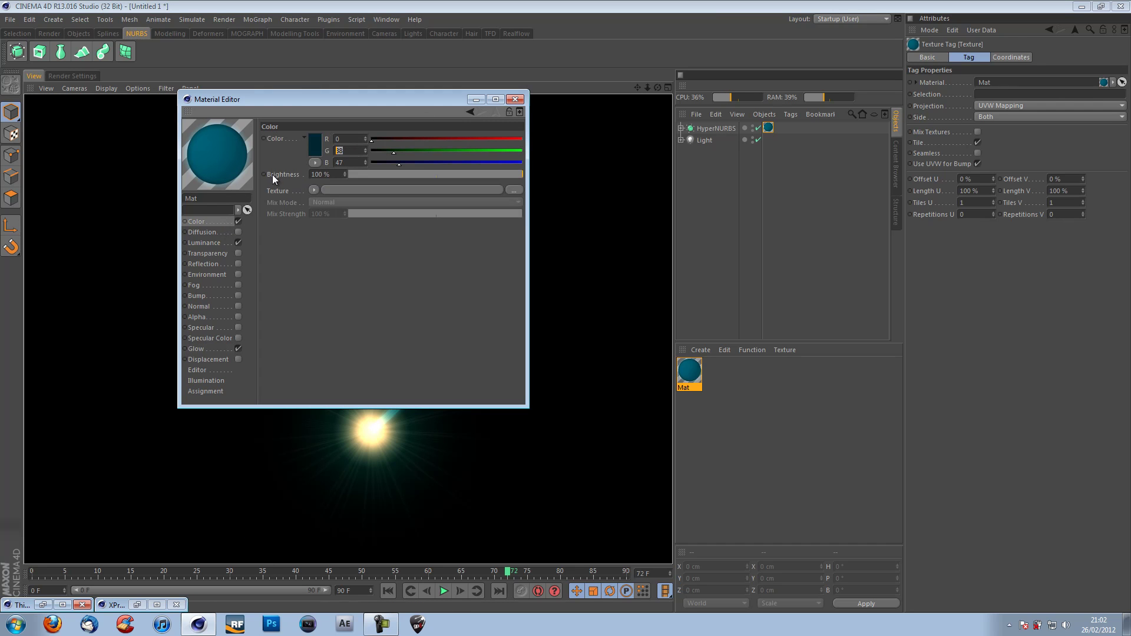
{"action": "type", "text": "47"}
{"action": "key", "text": "Tab"}
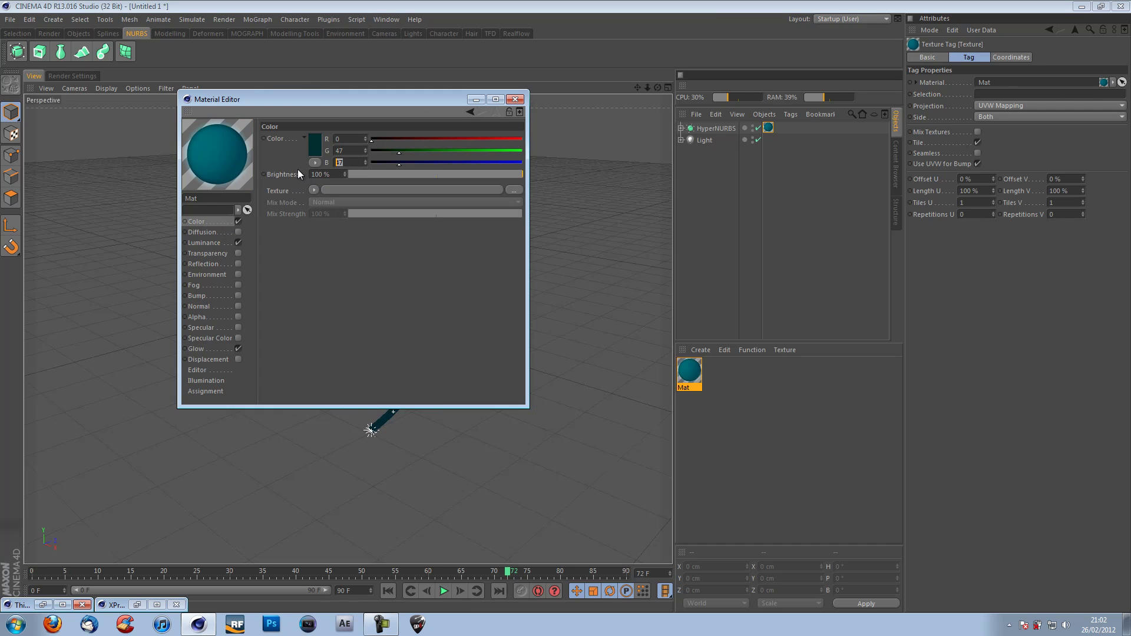
{"action": "type", "text": "38"}
{"action": "key", "text": "Return"}
Step: Set Mat's Luminance to G 47, B 38, close the editor, and render the greener streak
{"action": "left_click", "coordinate": [228, 243]}
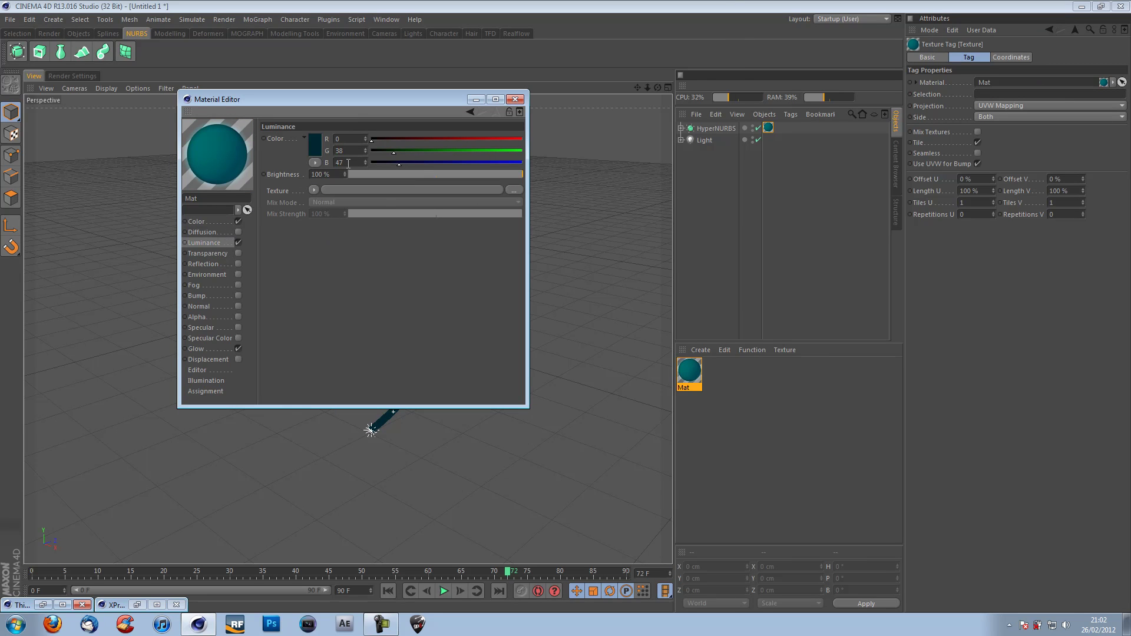
{"action": "key", "text": "Return"}
{"action": "type", "text": "38"}
{"action": "key", "text": "shift+Tab"}
{"action": "type", "text": "47"}
{"action": "left_click", "coordinate": [515, 99]}
{"action": "key", "text": "ctrl+r"}
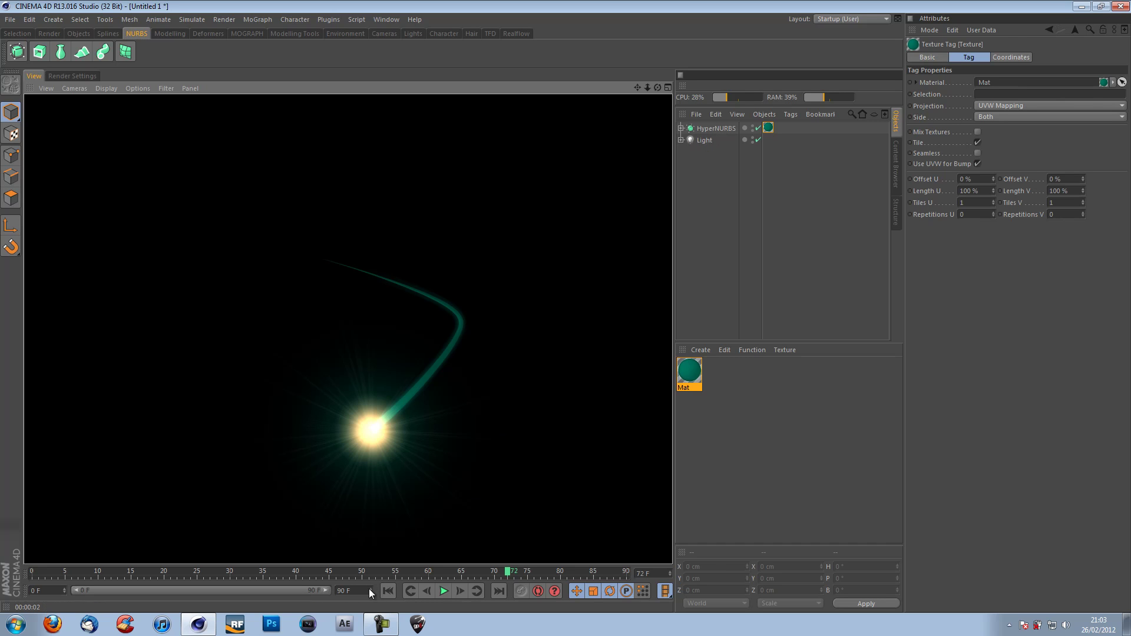
Step: At frame 0 with the Light selected, set the scene end frame to 100
{"action": "left_click", "coordinate": [388, 591]}
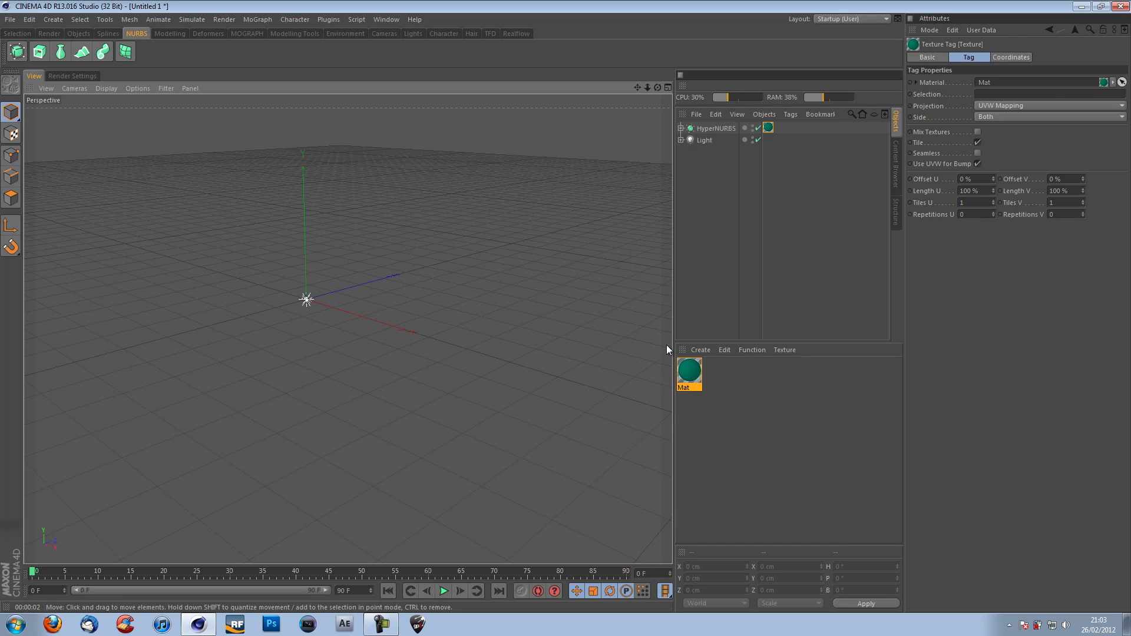
{"action": "left_click", "coordinate": [710, 142]}
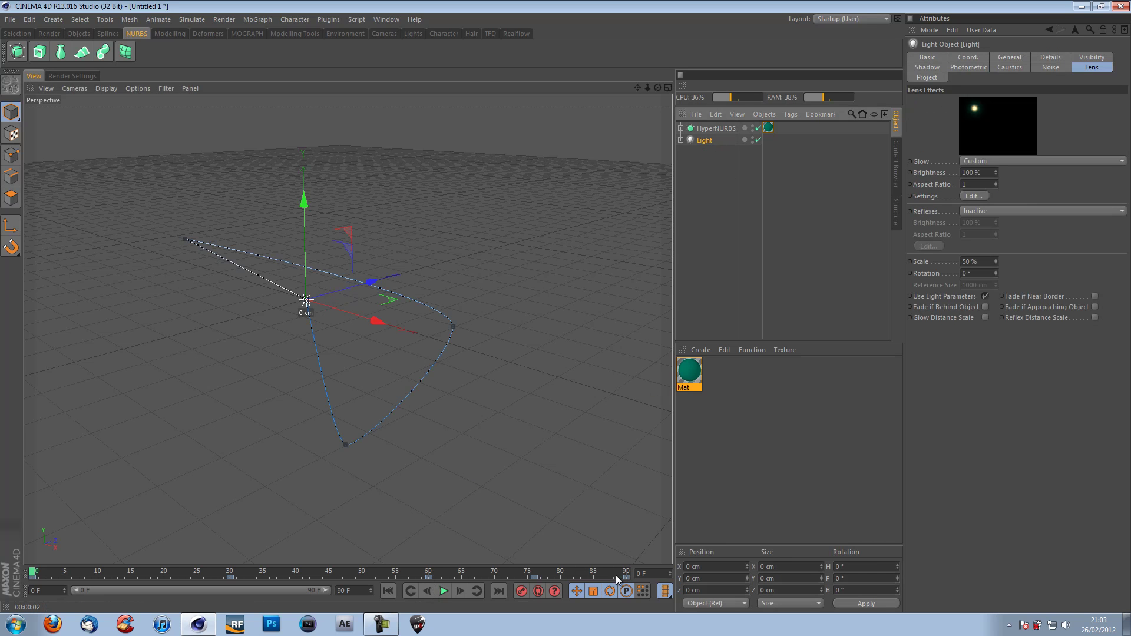
{"action": "left_click", "coordinate": [344, 590]}
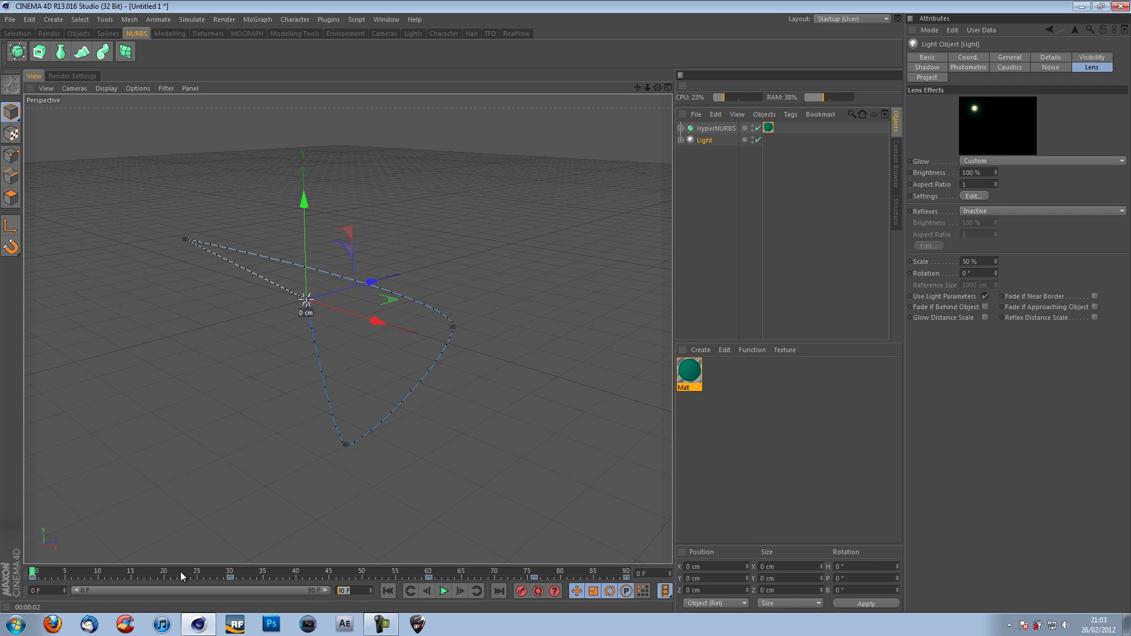
{"action": "type", "text": "100"}
{"action": "key", "text": "Return"}
Step: Extend the preview range to frame 100 and delete the Light's old animation keys
{"action": "left_click_drag", "start_coordinate": [302, 589], "coordinate": [383, 592]}
{"action": "left_click_drag", "start_coordinate": [457, 575], "coordinate": [2, 565]}
{"action": "key", "text": "Delete"}
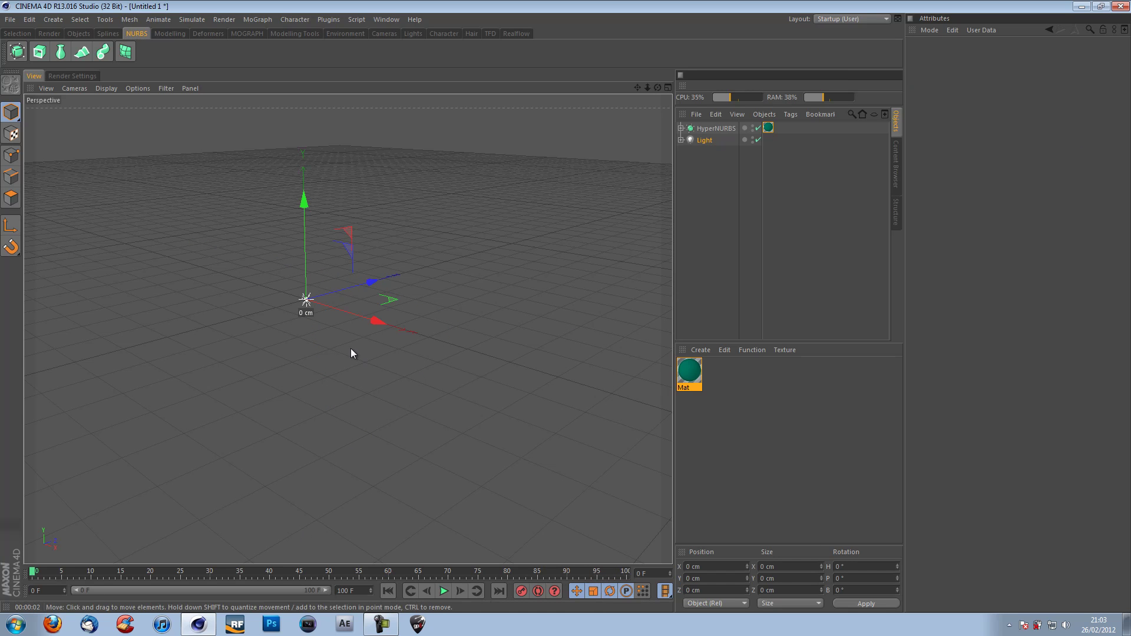
Step: Add a Helix spline and give the Light an Align to Spline tag using the Helix as its path
{"action": "left_click", "coordinate": [107, 34]}
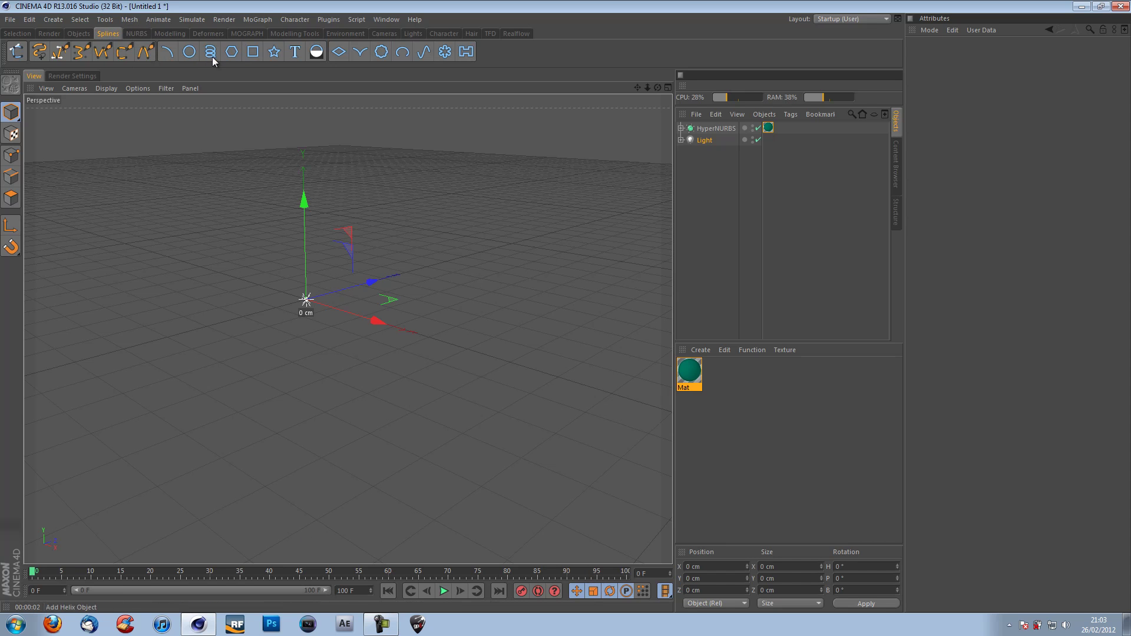
{"action": "left_click", "coordinate": [210, 53]}
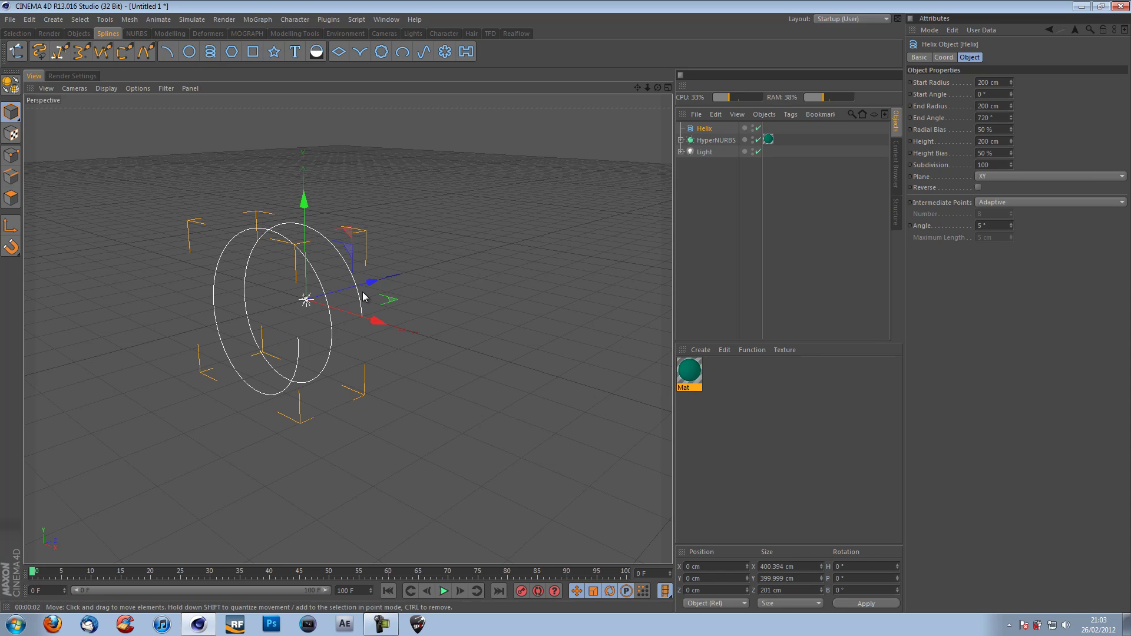
{"action": "left_click", "coordinate": [711, 150]}
{"action": "right_click", "coordinate": [710, 150]}
{"action": "mouse_move", "coordinate": [777, 158]}
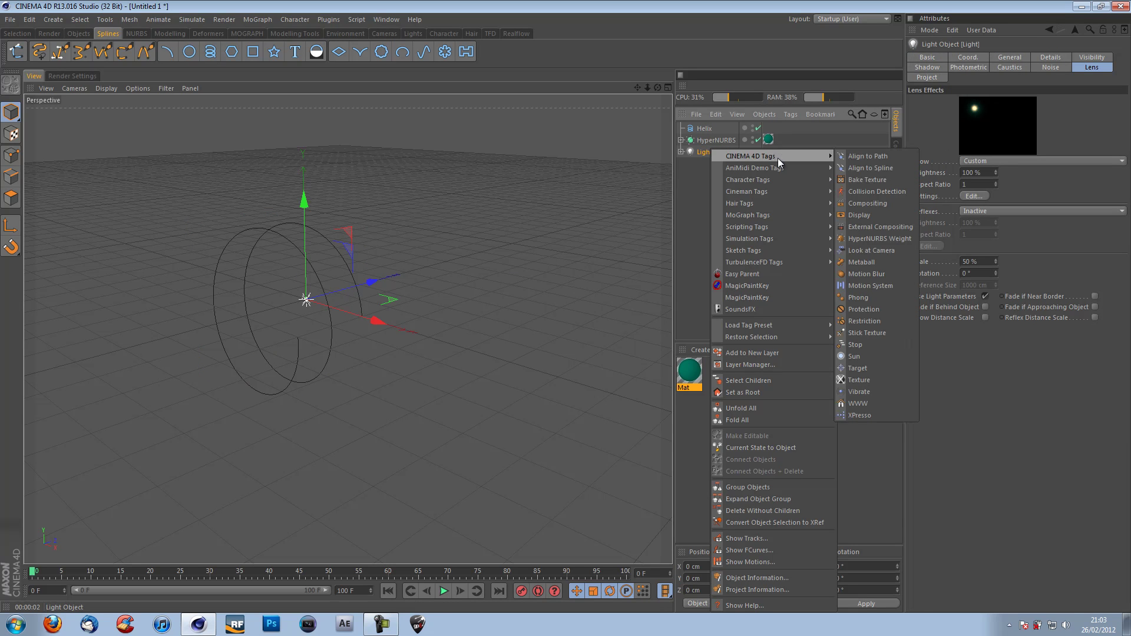
{"action": "left_click", "coordinate": [892, 170]}
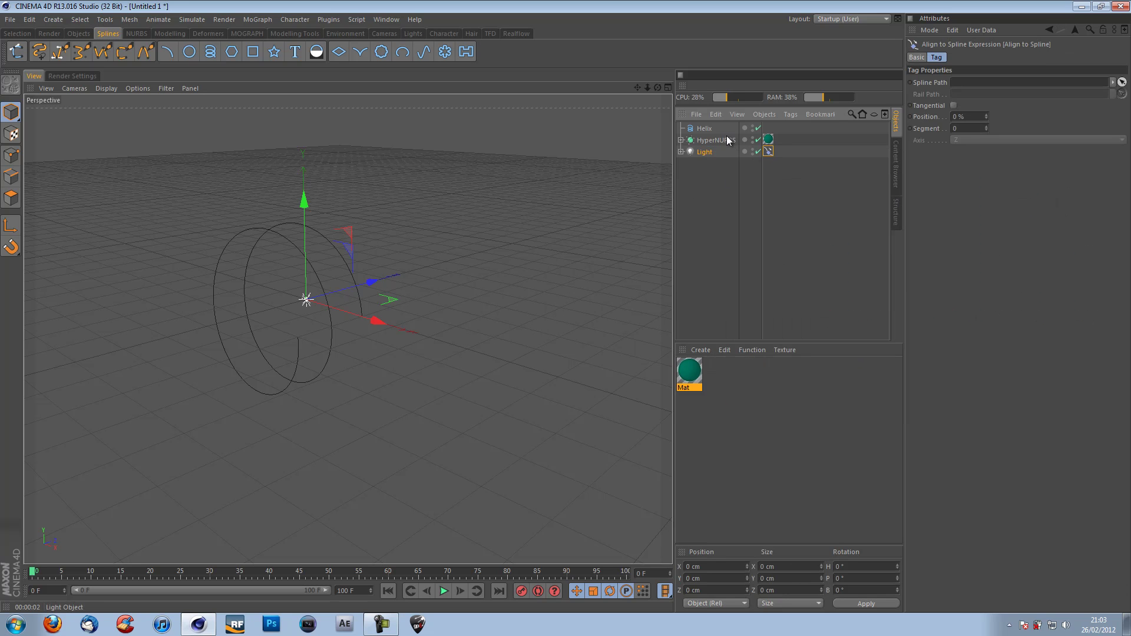
{"action": "left_click_drag", "start_coordinate": [704, 128], "coordinate": [961, 86]}
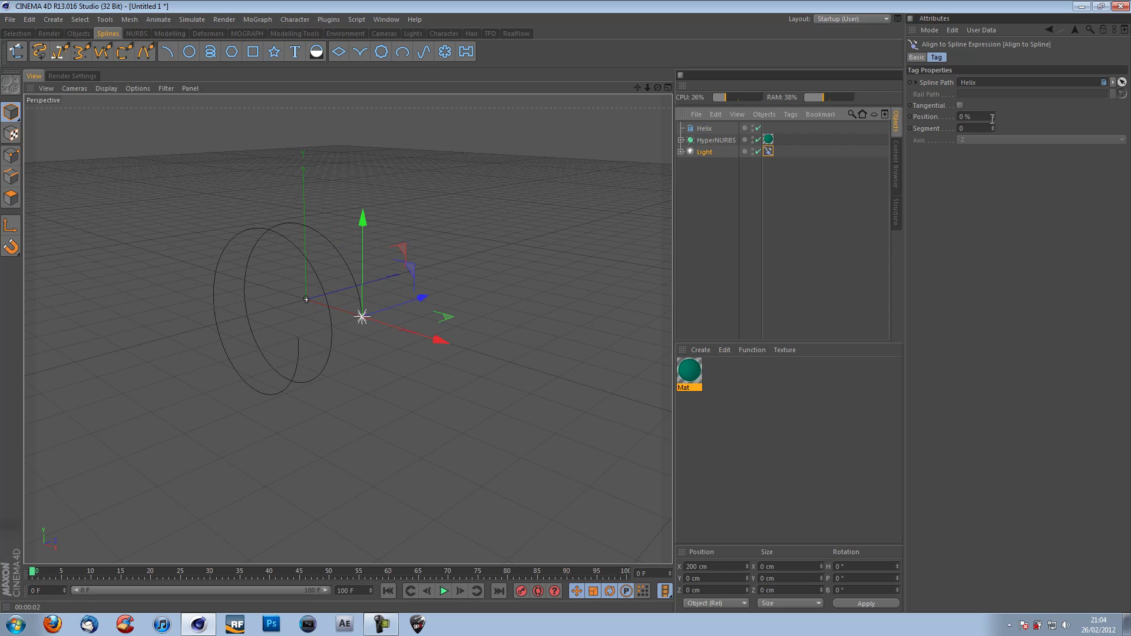
Step: Keyframe the Light's path position at 0% on frame 0 and 100% on frame 100
{"action": "left_click", "coordinate": [910, 117], "text": "ctrl"}
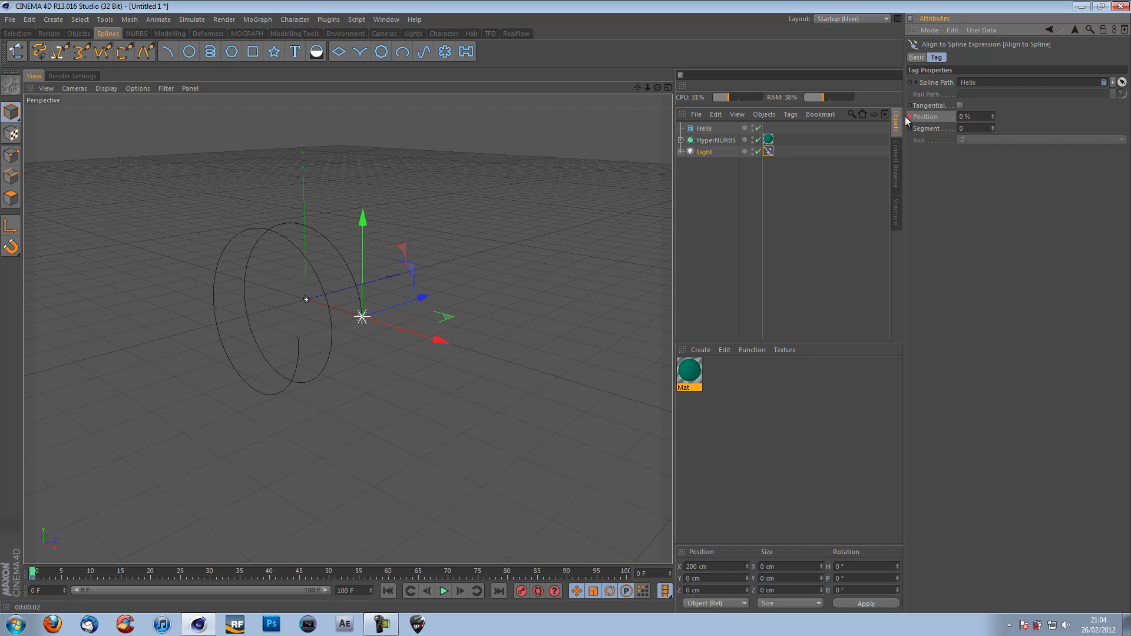
{"action": "left_click", "coordinate": [626, 571]}
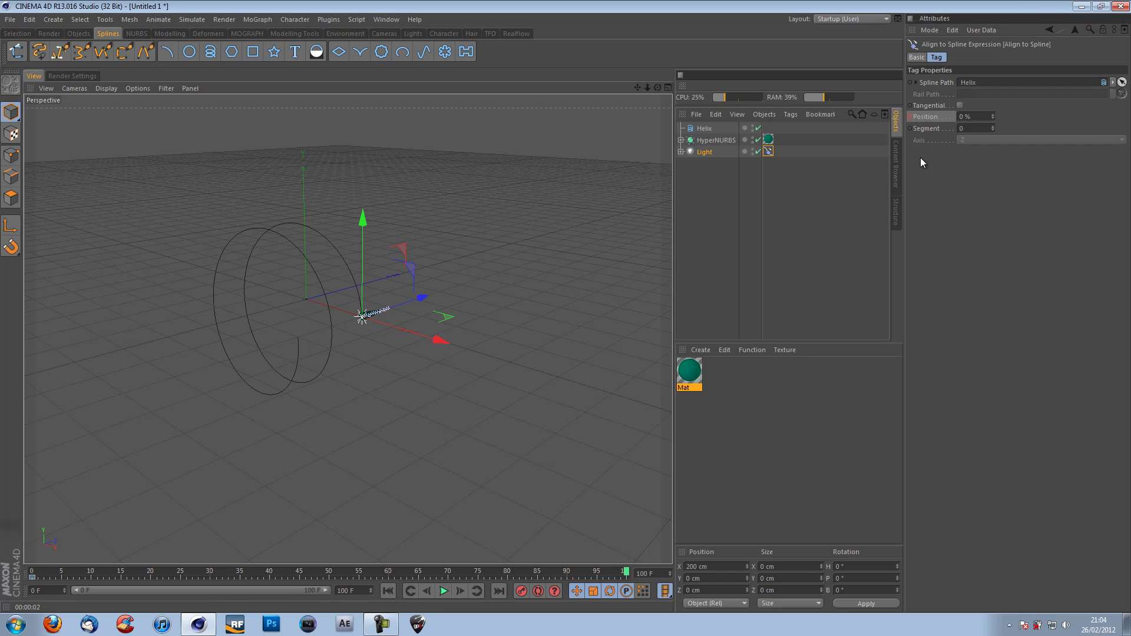
{"action": "double_click", "coordinate": [987, 116]}
{"action": "type", "text": "100"}
{"action": "key", "text": "Return"}
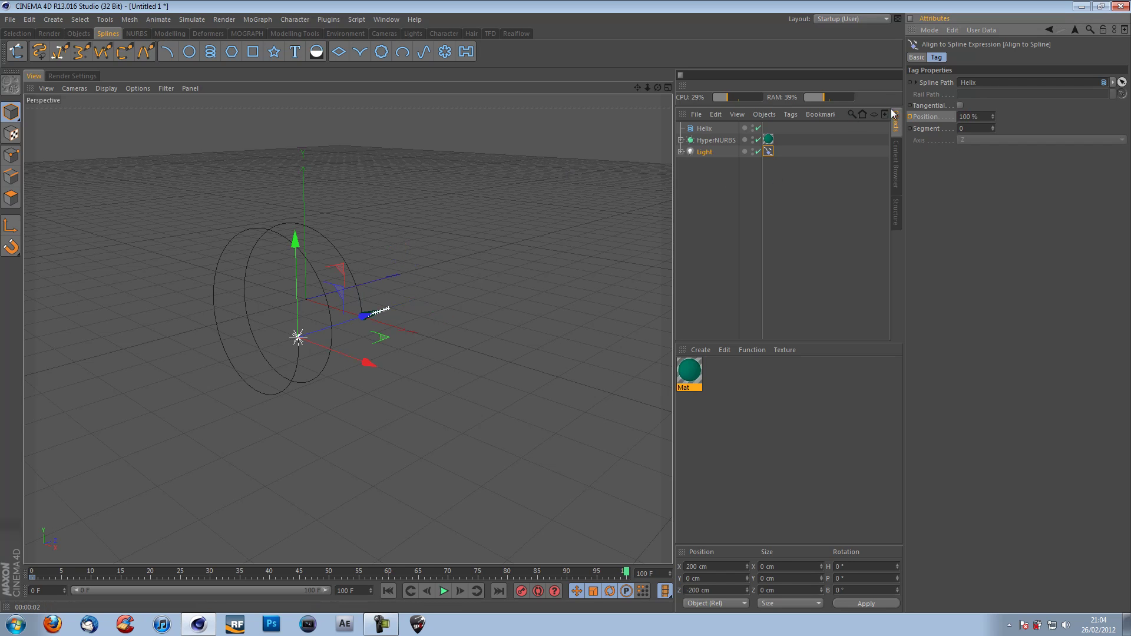
{"action": "left_click", "coordinate": [909, 116], "text": "ctrl"}
Step: Play the animation from the start, stop at frame 40, and render a preview of the streak
{"action": "left_click", "coordinate": [387, 590]}
{"action": "left_click", "coordinate": [444, 591]}
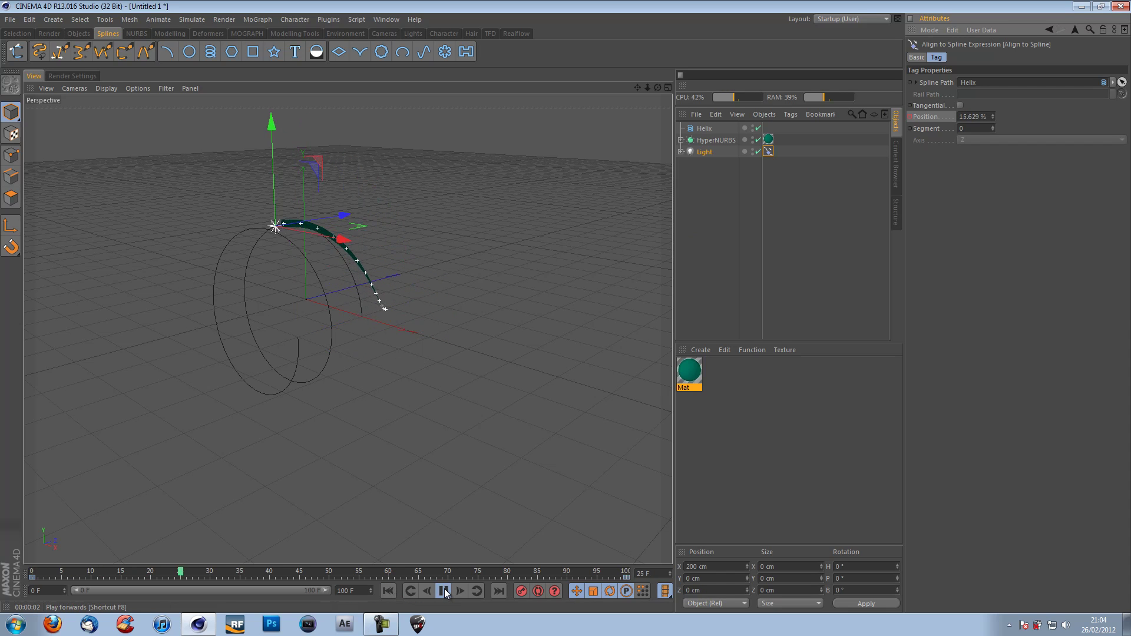
{"action": "left_click", "coordinate": [444, 589]}
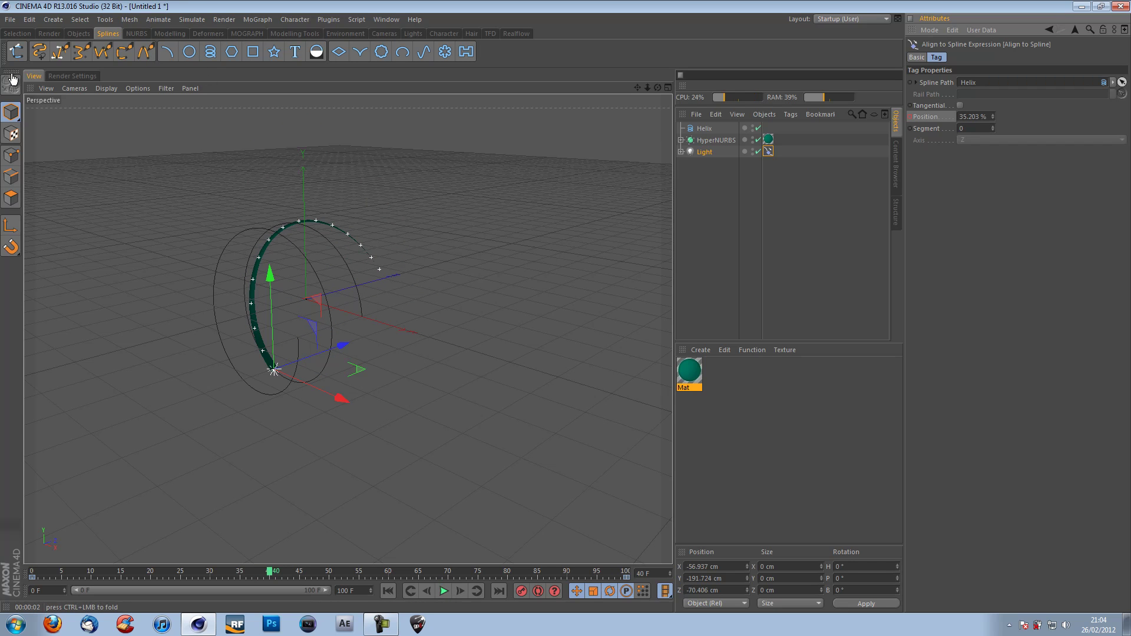
{"action": "key", "text": "ctrl+r"}
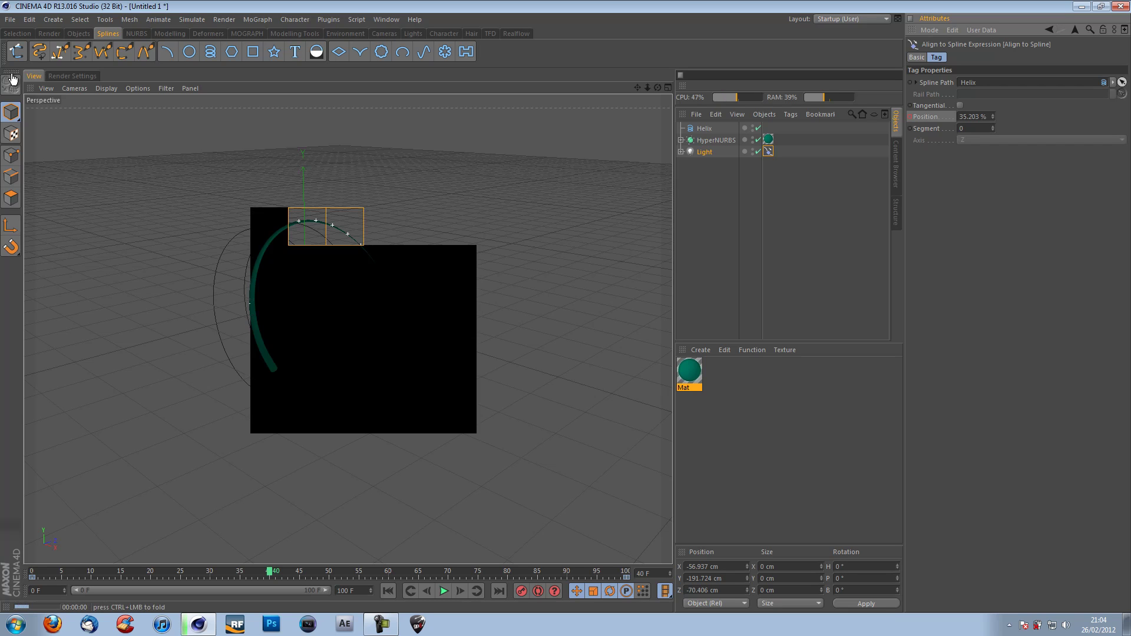